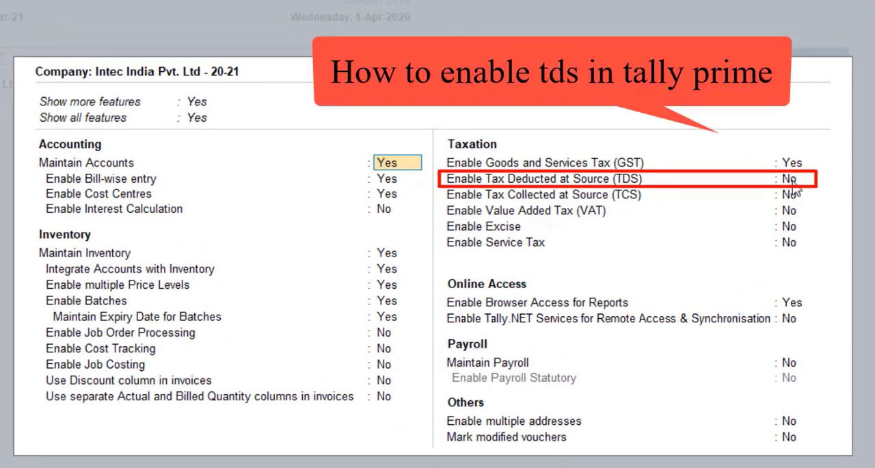
# Step: Enable Tax Deducted at Source (TDS) for the company and enter its TAN registration number
pyautogui.click(791, 180)
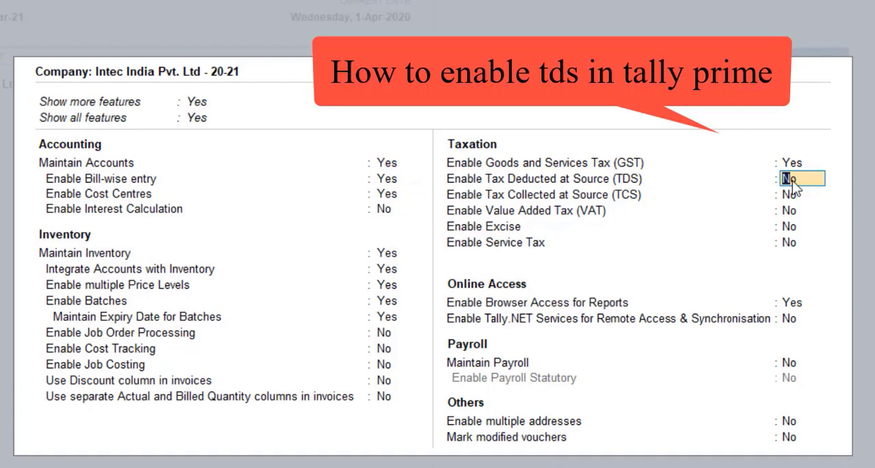
pyautogui.press('y')
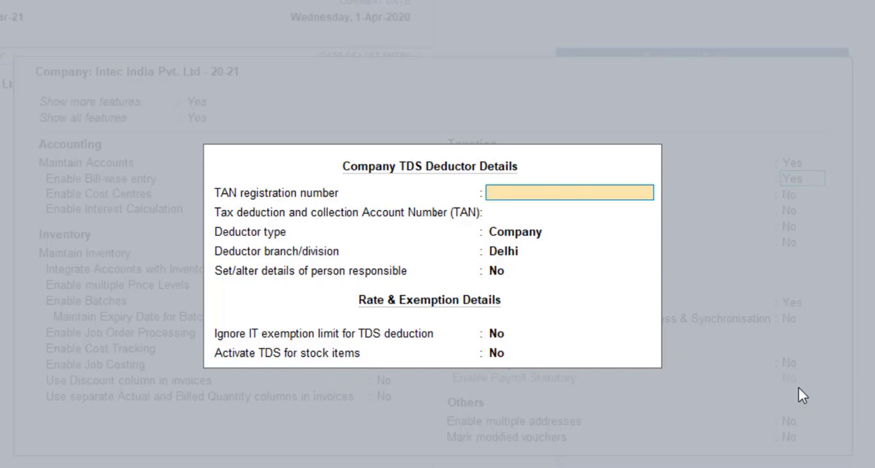
pyautogui.write('123456789')
pyautogui.press('Return')
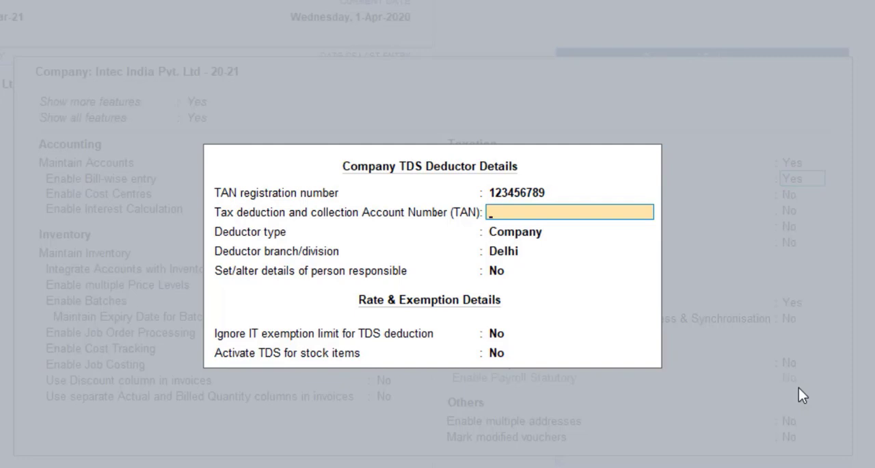
# Step: Enter the Tax deduction and collection Account Number (TAN), keeping Company as deductor type and Delhi as branch/division
pyautogui.write('123456789')
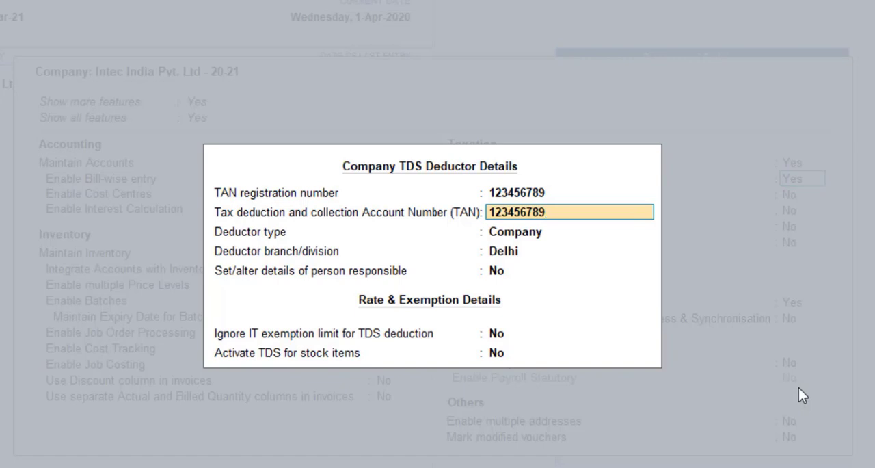
pyautogui.press('Return')
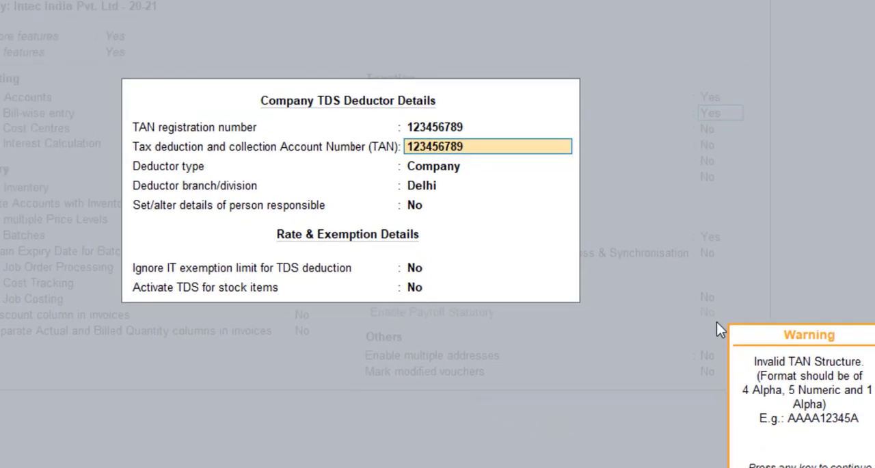
pyautogui.press('Return')
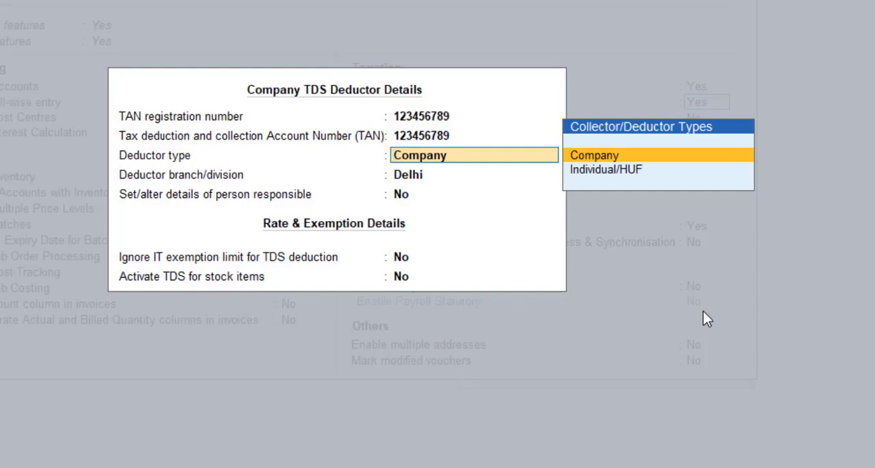
pyautogui.press('Return')
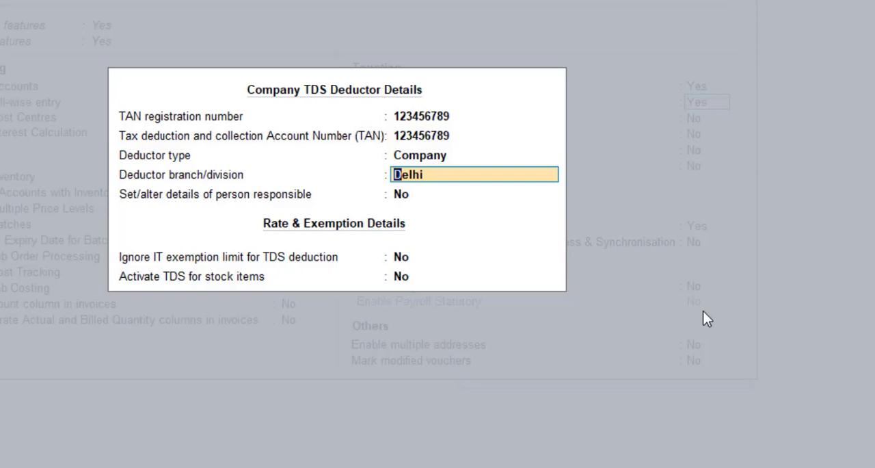
pyautogui.press('Return')
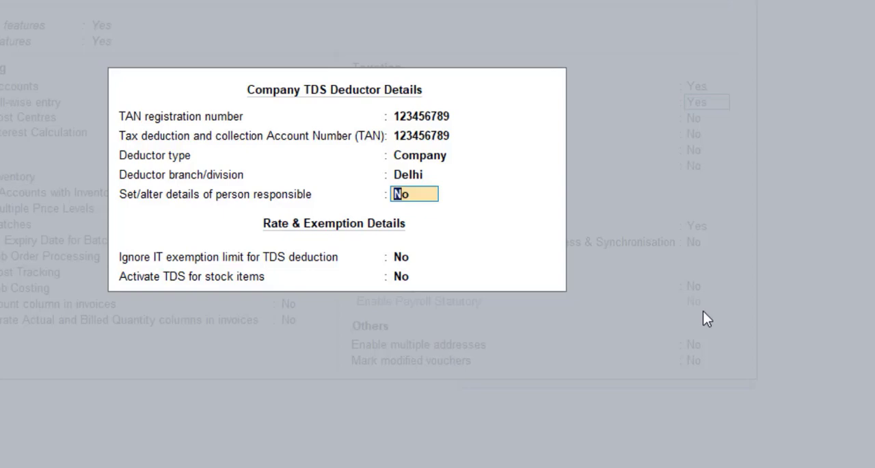
# Step: Set the option to alter details of the person responsible to Yes and keep the existing entries through to the e-mail ID
pyautogui.write('y')
pyautogui.press('Return')
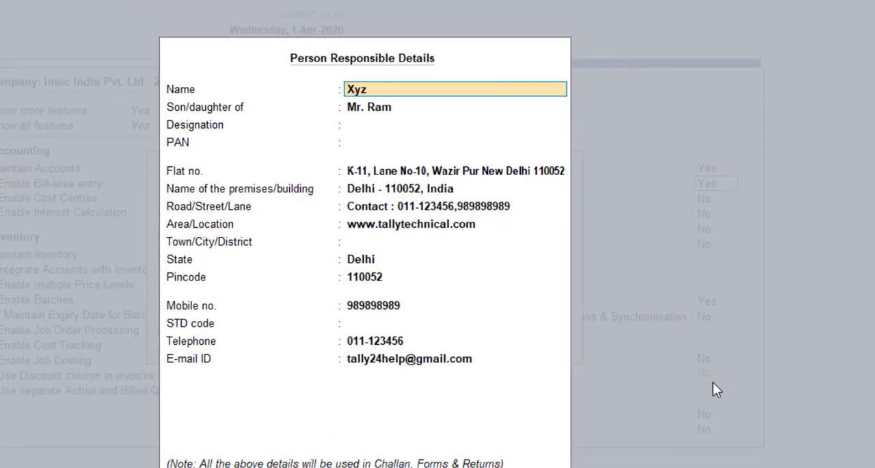
pyautogui.press('Return')
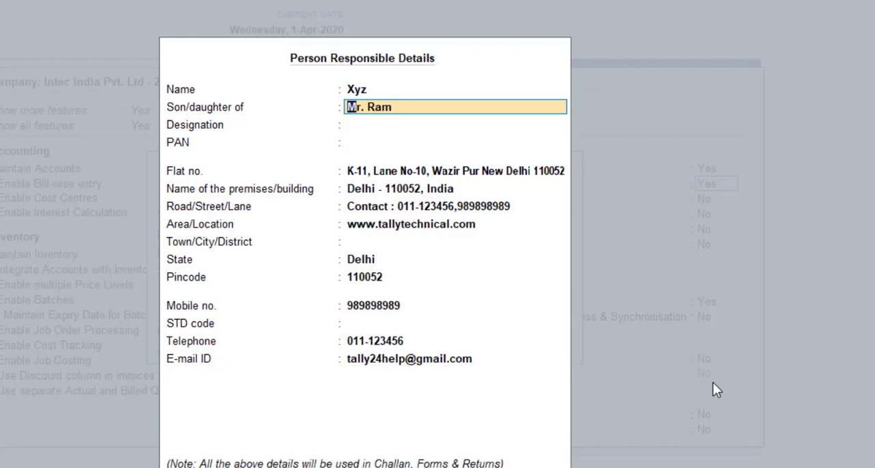
pyautogui.press('Return')
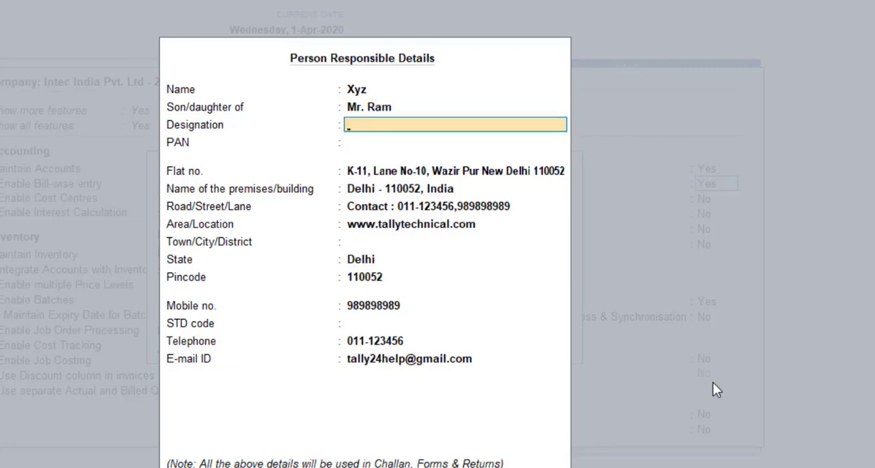
pyautogui.press('Return')
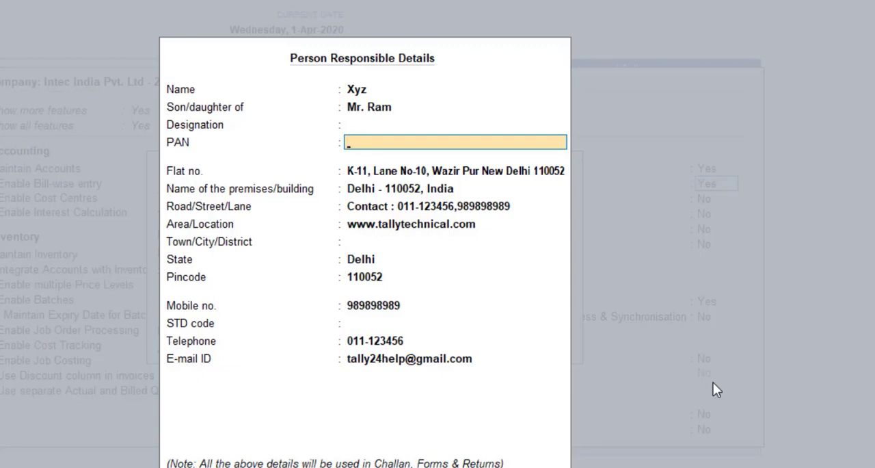
pyautogui.press('Return')
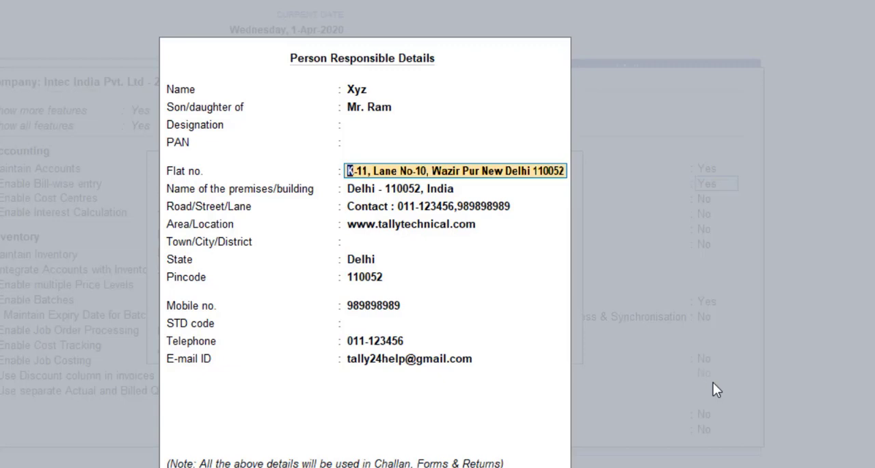
pyautogui.press('Return')
pyautogui.press('Return')
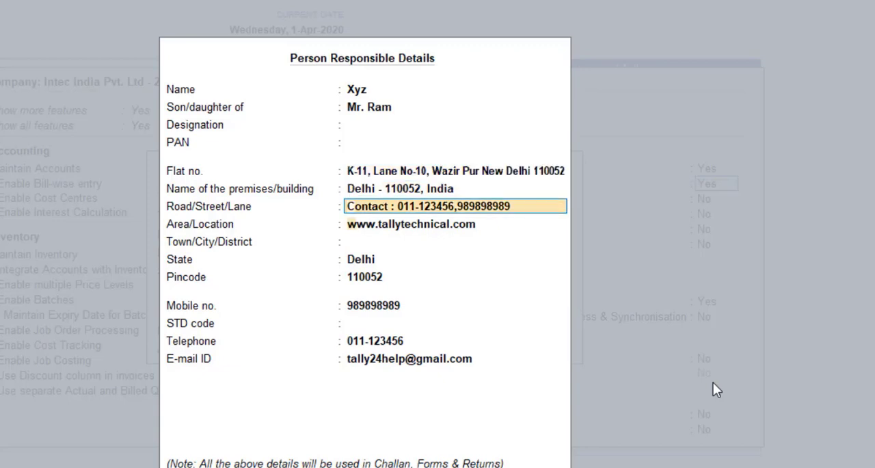
pyautogui.press('Return')
pyautogui.press('Return')
pyautogui.press('Return')
pyautogui.press('Return')
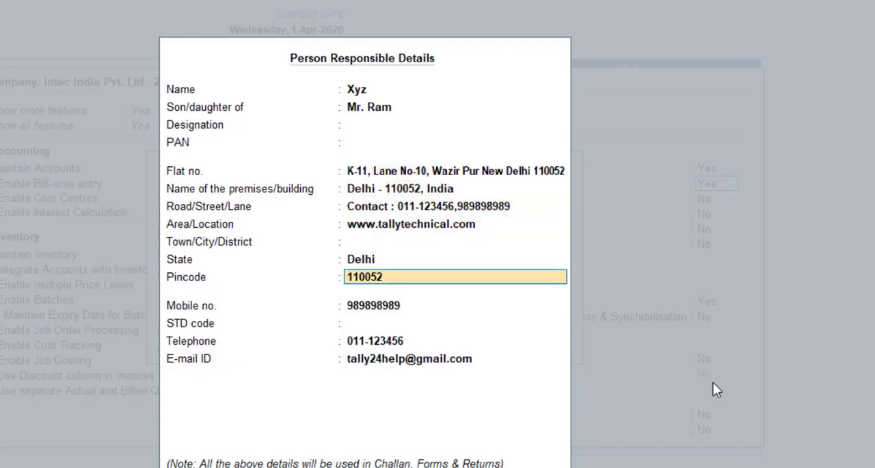
pyautogui.press('Return')
pyautogui.press('Return')
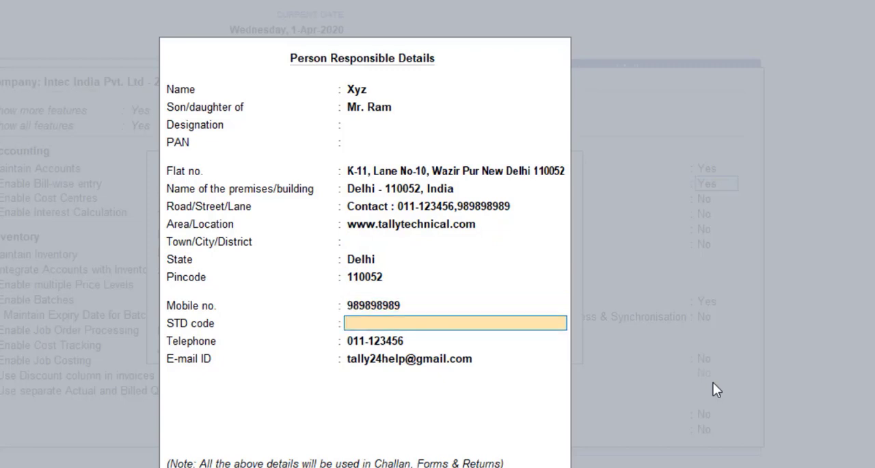
pyautogui.press('Return')
pyautogui.press('Return')
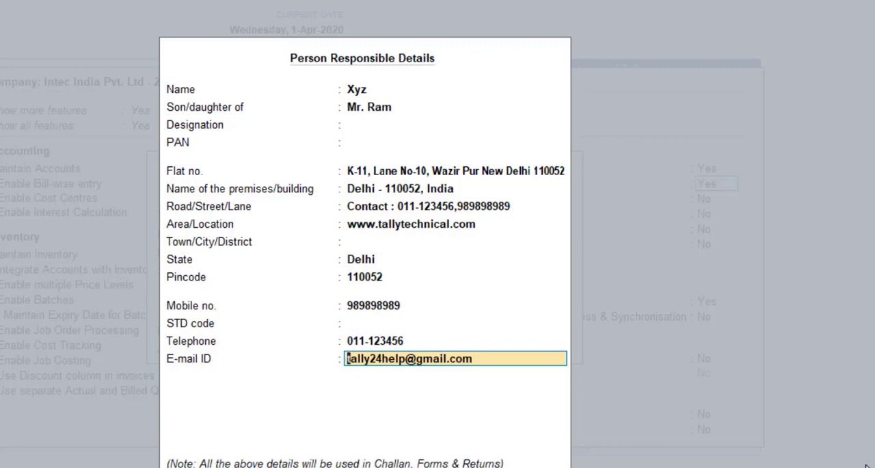
# Step: Configure the person responsible form to provide alternate contact details and show the state before reorganisation
pyautogui.press('F12')
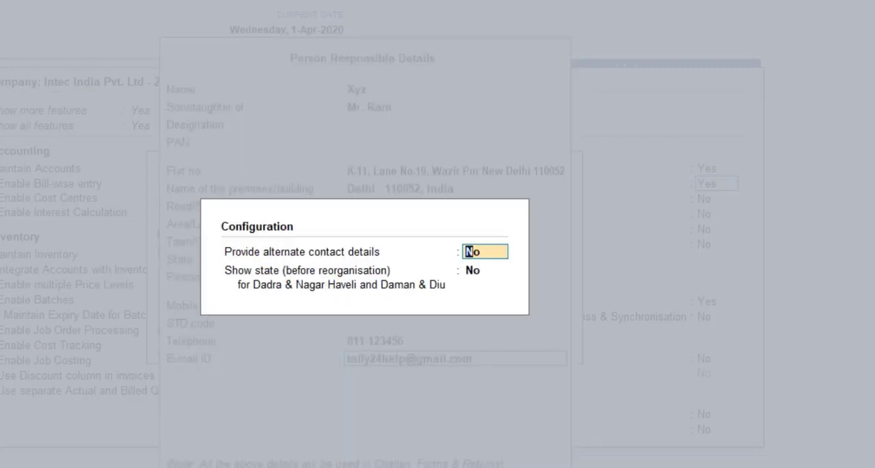
pyautogui.write('y')
pyautogui.press('Return')
pyautogui.write('y')
pyautogui.press('Return')
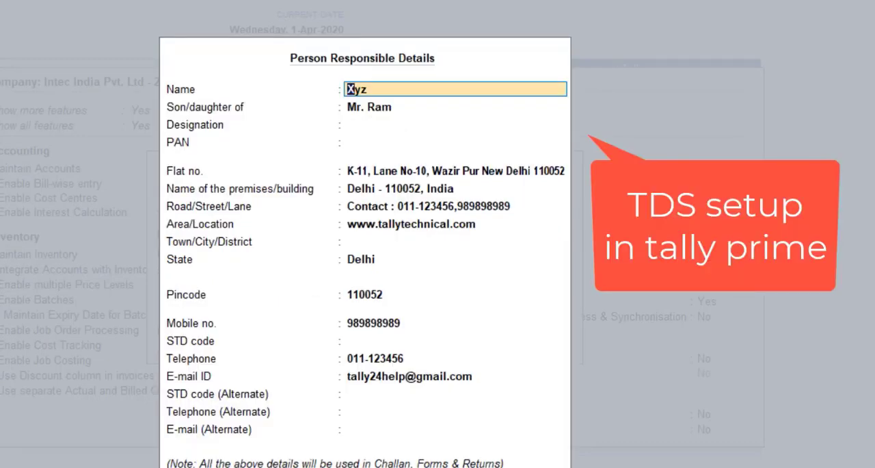
# Step: Accept the person responsible details, leaving the alternate STD code, telephone and e-mail blank
pyautogui.press('Return')
pyautogui.press('Return')
pyautogui.press('Return')
pyautogui.press('Return')
pyautogui.press('Return')
pyautogui.press('Return')
pyautogui.press('Return')
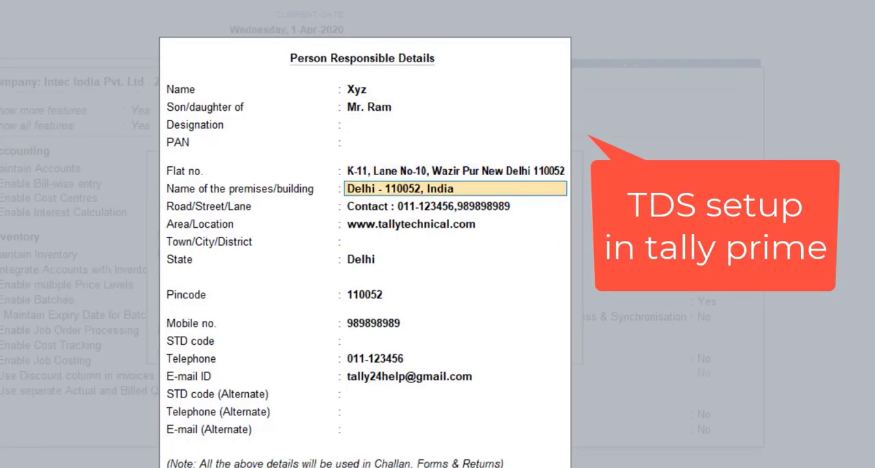
pyautogui.press('Return')
pyautogui.press('Return')
pyautogui.press('Return')
pyautogui.press('Return')
pyautogui.press('Return')
pyautogui.press('Return')
pyautogui.press('Return')
pyautogui.press('Return')
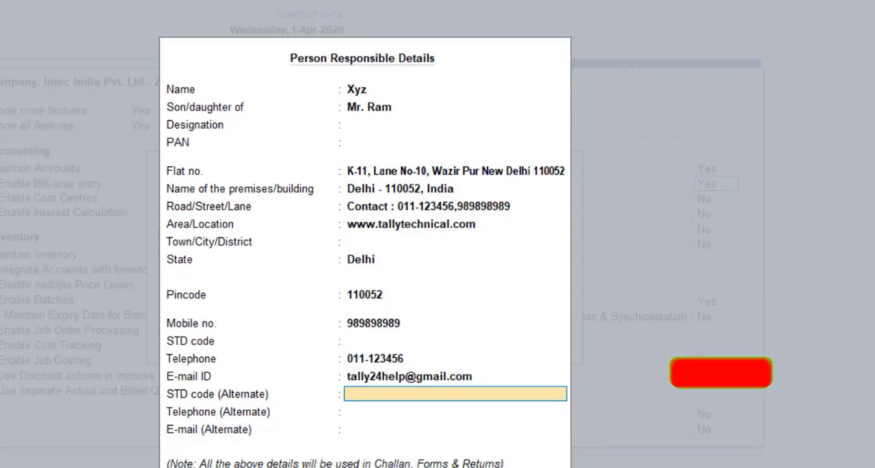
pyautogui.press('Return')
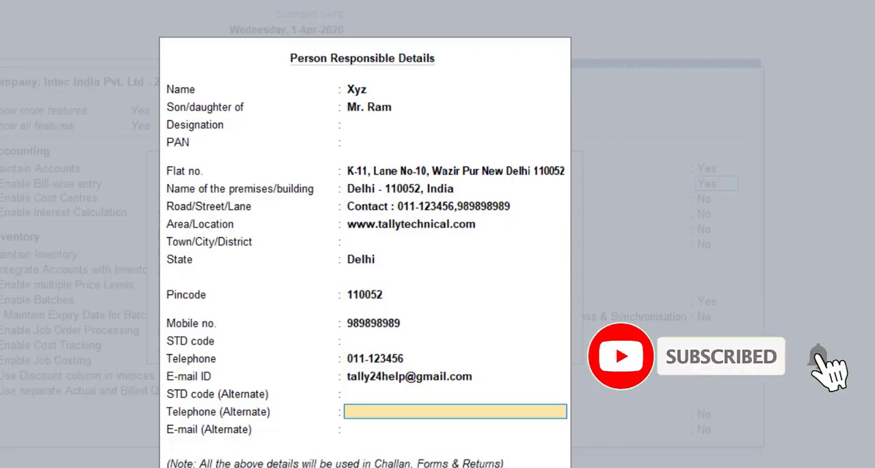
pyautogui.press('Return')
# Step: Reopen the person responsible details, review all fields through to the alternate e-mail, and return to the TDS deductor details
pyautogui.press('Return')
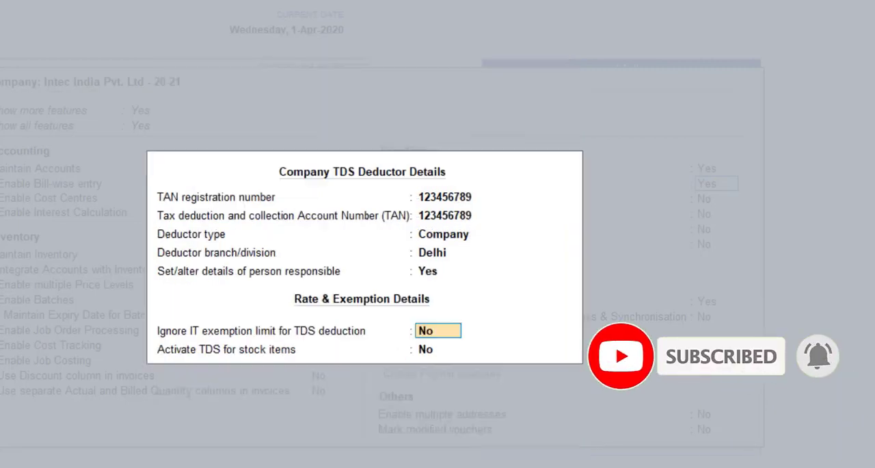
pyautogui.press('Up')
pyautogui.press('Return')
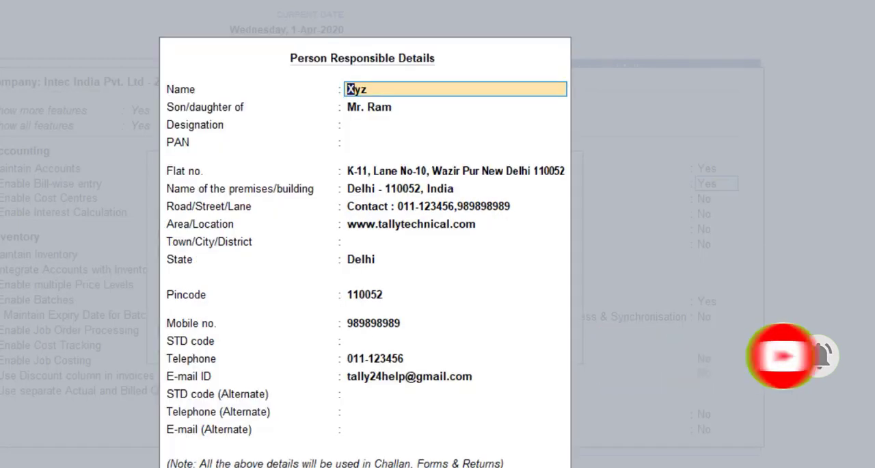
pyautogui.press('Return')
pyautogui.press('Return')
pyautogui.press('Return')
pyautogui.press('Return')
pyautogui.press('Return')
pyautogui.press('Return')
pyautogui.press('Return')
pyautogui.press('Return')
pyautogui.press('Return')
pyautogui.press('Return')
pyautogui.press('Return')
pyautogui.press('Return')
pyautogui.press('Return')
pyautogui.press('Return')
pyautogui.press('Return')
pyautogui.press('Return')
pyautogui.press('Return')
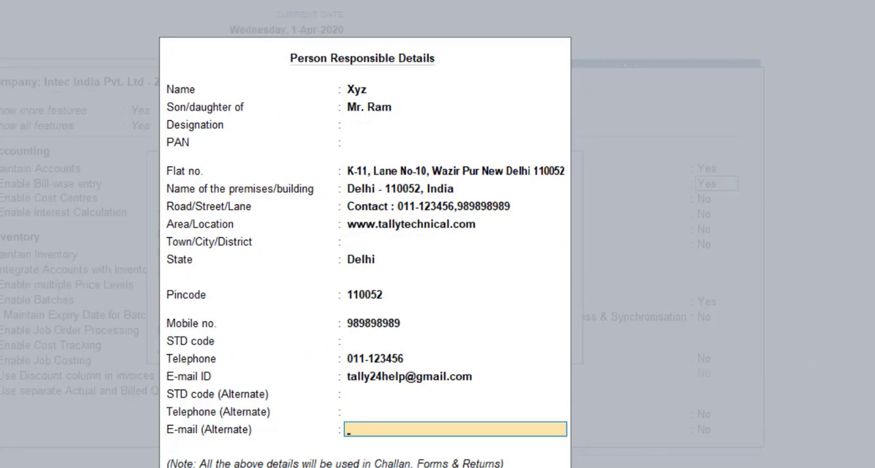
pyautogui.press('Return')
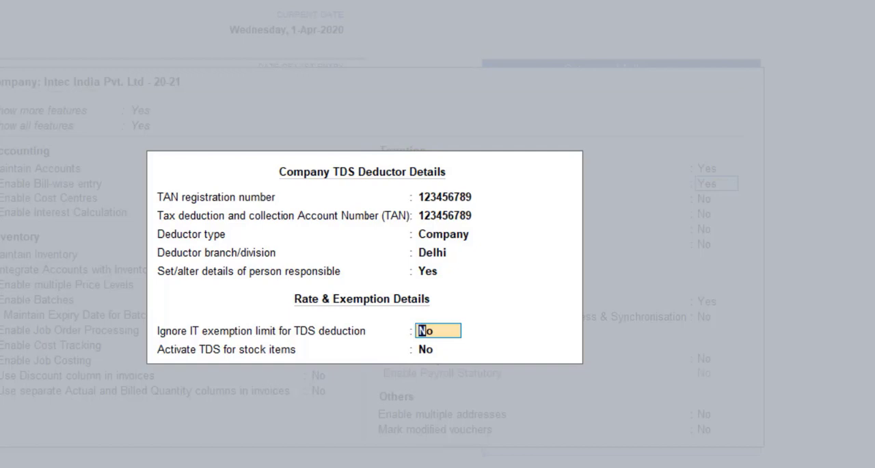
# Step: Set Ignore IT exemption limit for TDS deduction to Yes
pyautogui.write('y')
pyautogui.press('Return')
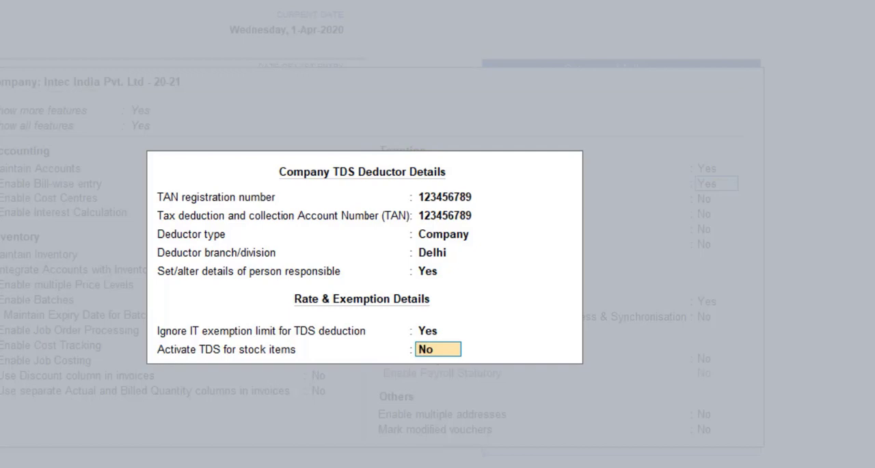
# Step: Configure the TDS deductor form to show all deductor types, surcharge and cess details, and alternate contact details
pyautogui.press('F12')
pyautogui.write('y')
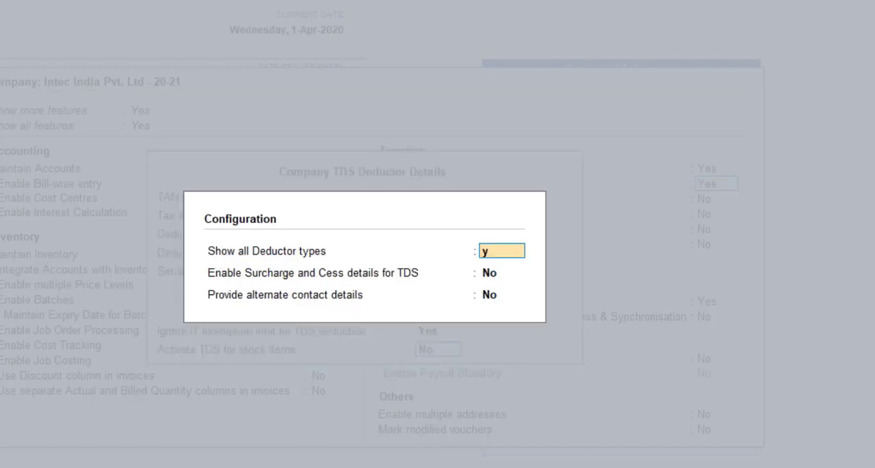
pyautogui.press('Return')
pyautogui.write('y')
pyautogui.press('Return')
pyautogui.write('y')
pyautogui.press('Return')
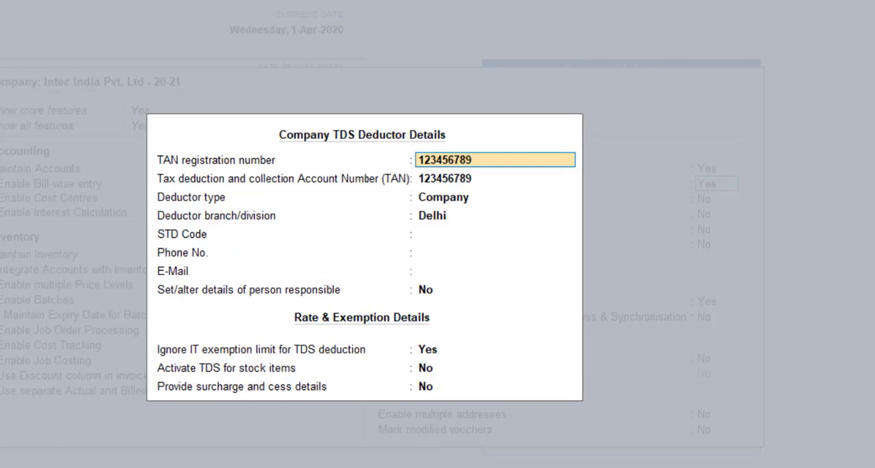
# Step: Keep the TAN details, deductor type Company and branch Delhi, leaving the STD code, phone number and e-mail blank
pyautogui.press('Return')
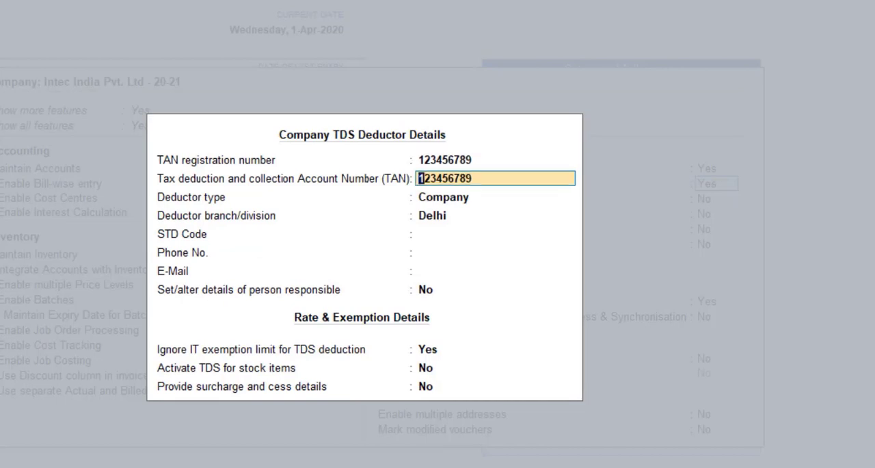
pyautogui.press('Return')
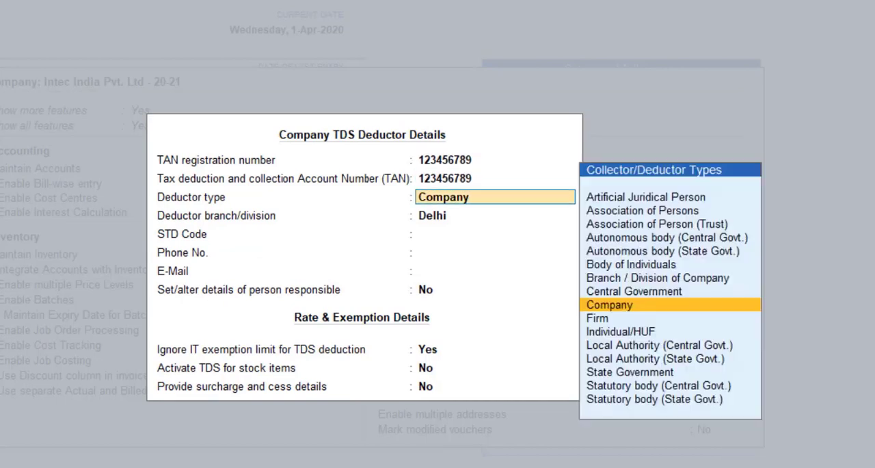
pyautogui.press('Return')
pyautogui.press('Return')
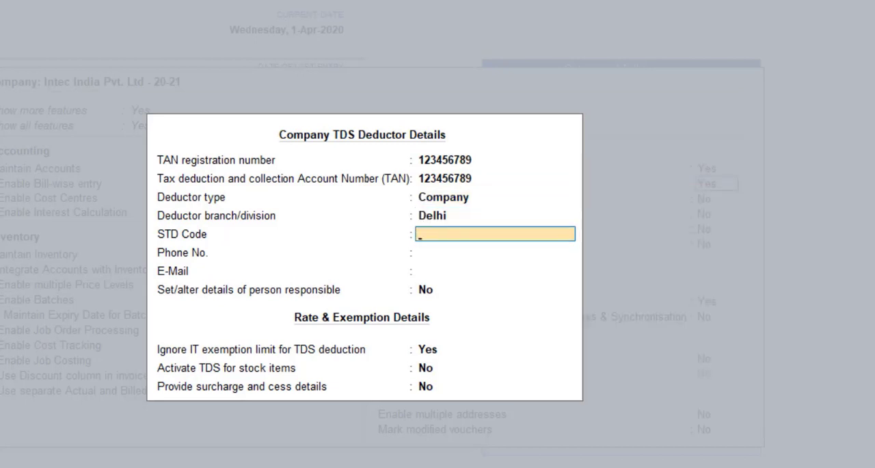
pyautogui.press('Return')
pyautogui.press('Return')
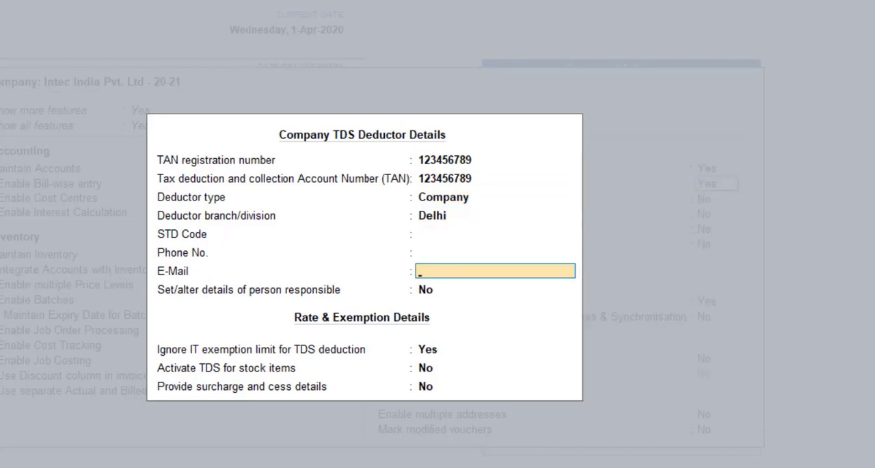
pyautogui.press('Return')
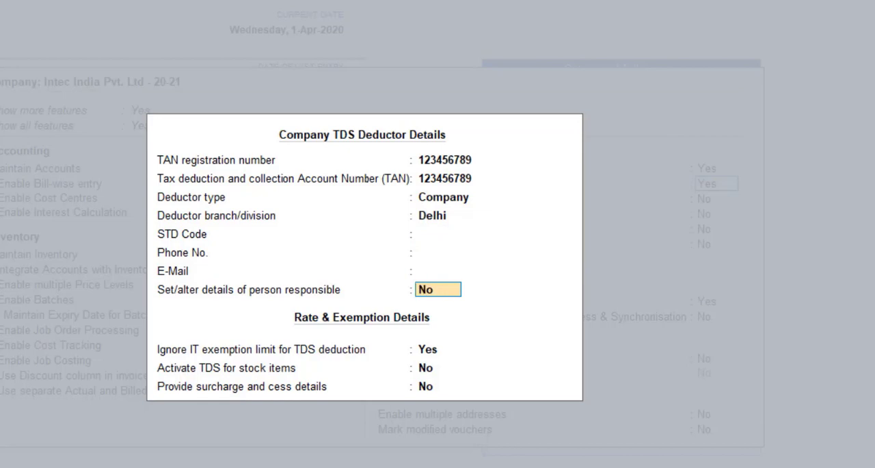
# Step: Accept the TDS deductor details with the IT exemption limit ignored and both TDS for stock items and surcharge details at No
pyautogui.press('Return')
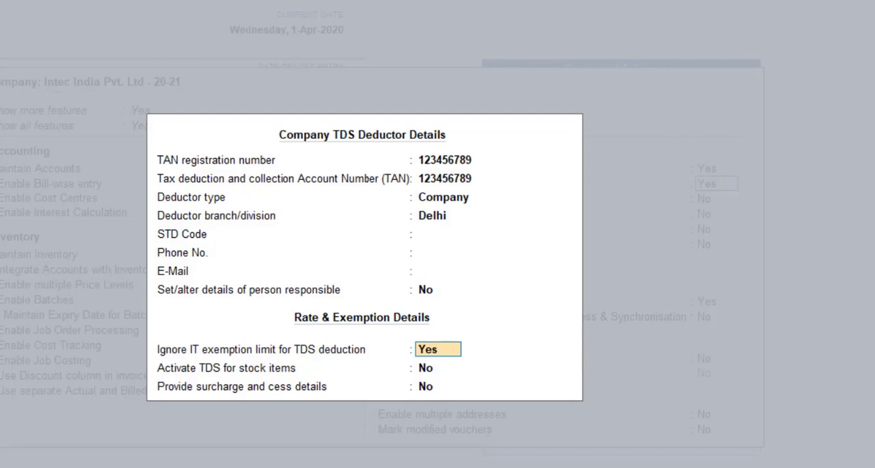
pyautogui.press('Return')
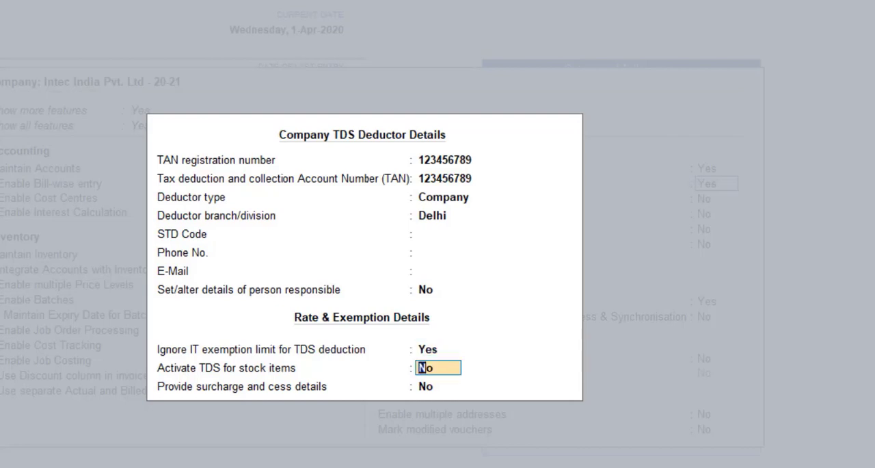
pyautogui.press('Return')
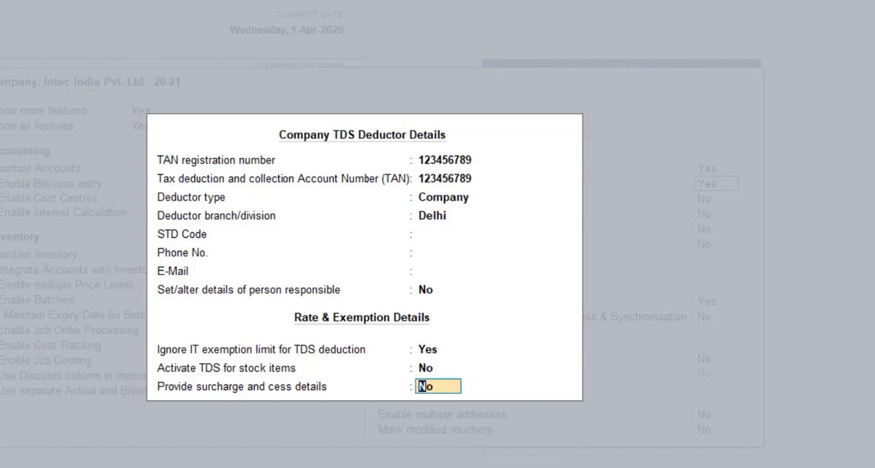
pyautogui.press('Return')
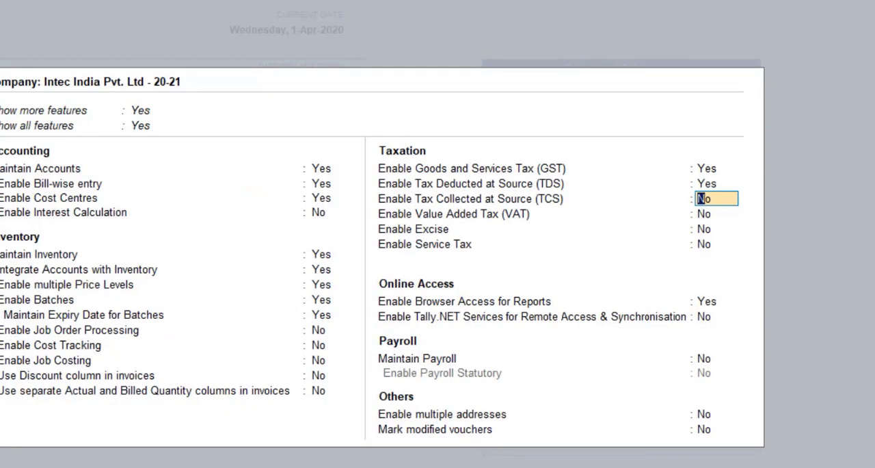
# Step: Accept the company features with TCS, VAT, Excise and Service Tax left at No
pyautogui.press('Return')
pyautogui.press('Return')
pyautogui.press('Return')
pyautogui.press('Return')
pyautogui.press('Return')
pyautogui.press('Return')
pyautogui.press('Return')
pyautogui.press('Return')
pyautogui.press('Return')
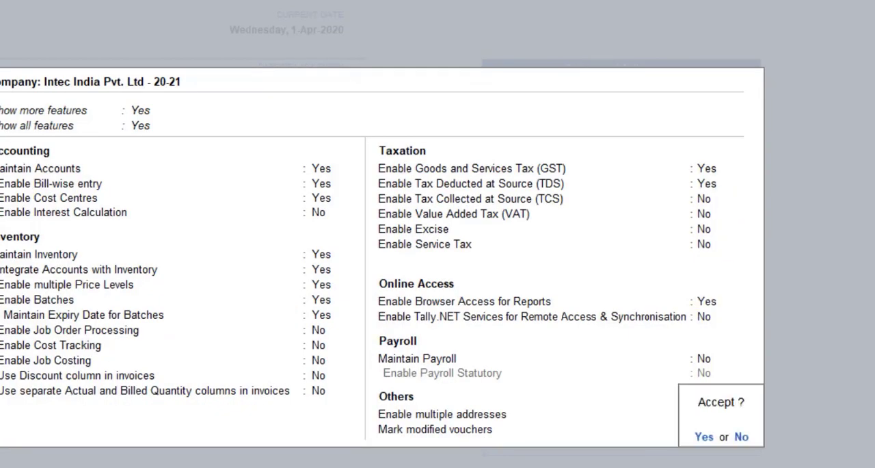
pyautogui.press('Return')
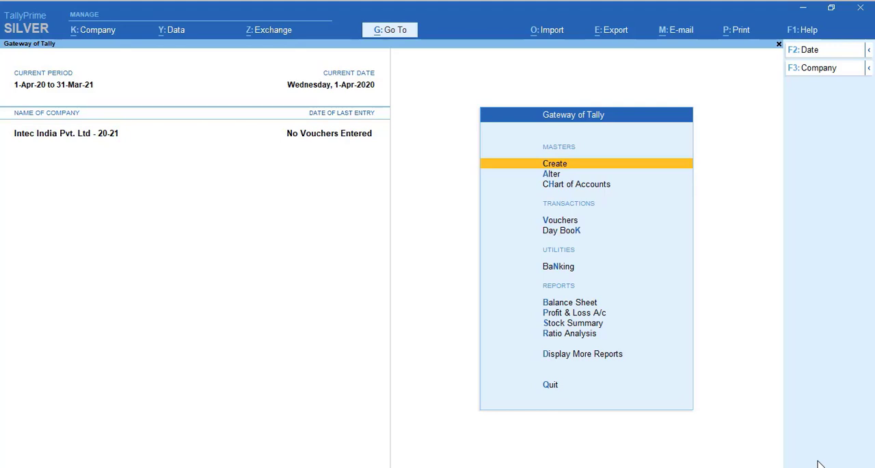
# Step: Start a new ledger named Rent Expenses under the Indirect Expenses group
pyautogui.press('Return')
pyautogui.press('Down')
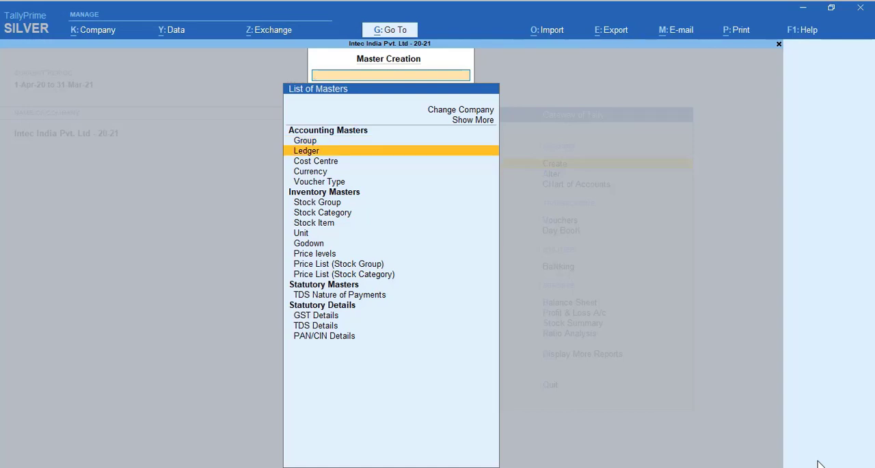
pyautogui.press('Return')
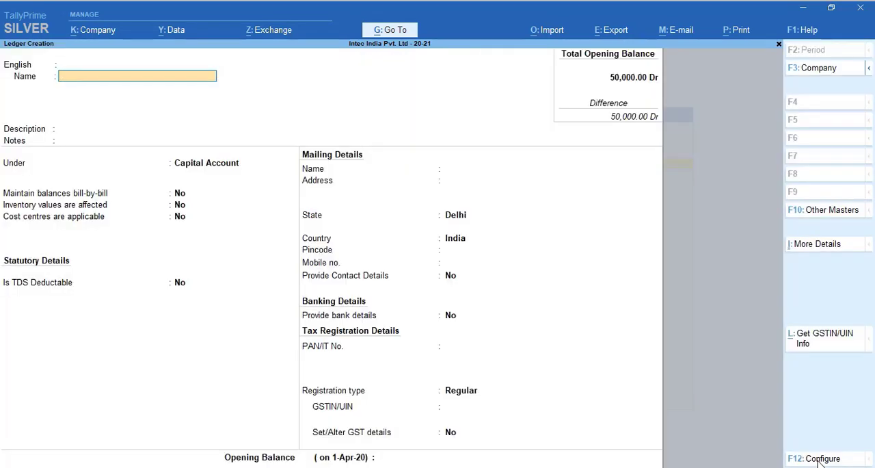
pyautogui.press('Return')
pyautogui.press('Return')
pyautogui.press('Return')
pyautogui.press('Return')
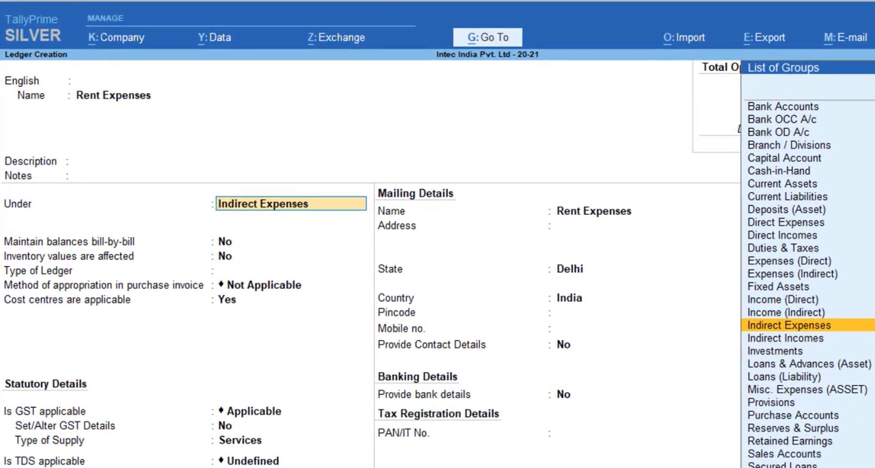
pyautogui.press('Return')
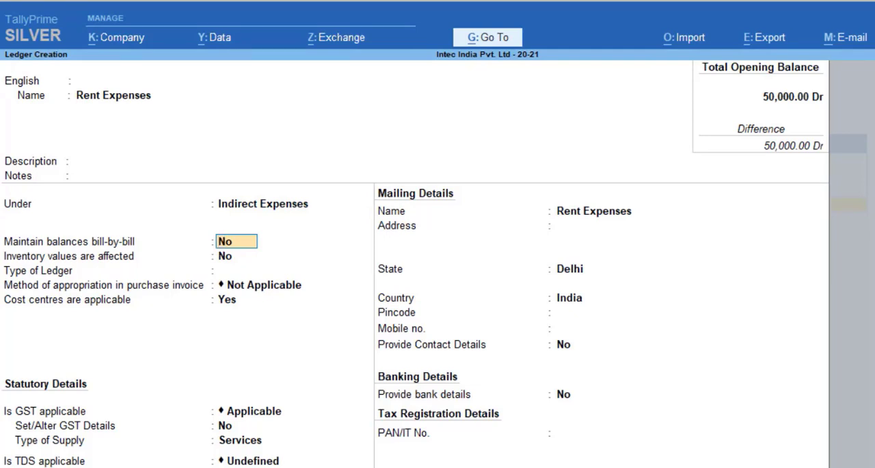
# Step: Keep bill-by-bill balances and inventory values at No, with the ledger type and purchase invoice appropriation method Not Applicable
pyautogui.press('Return')
pyautogui.press('Return')
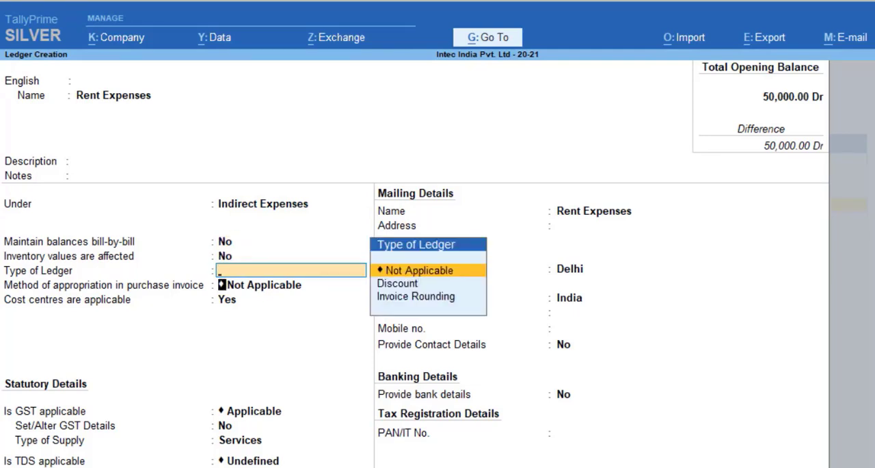
pyautogui.press('Return')
# Step: Set cost centres to No and GST to Not Applicable for the Rent Expenses ledger
pyautogui.press('Return')
pyautogui.press('Return')
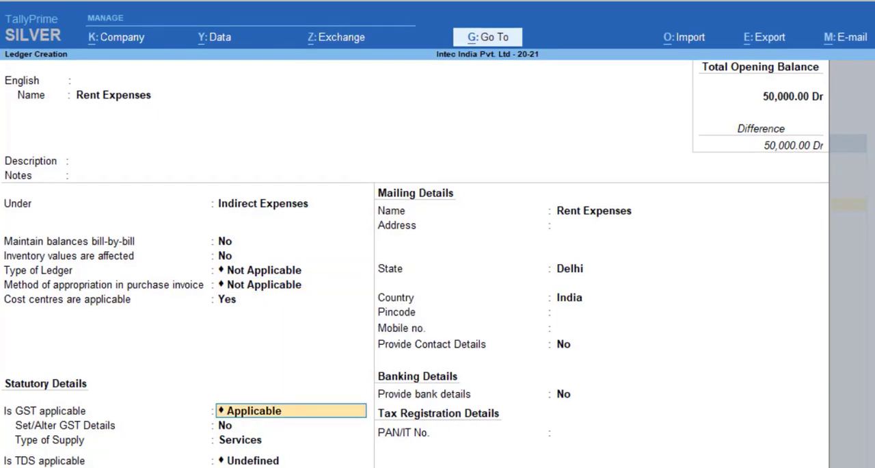
pyautogui.press('BackSpace')
pyautogui.write('n')
pyautogui.press('Return')
pyautogui.press('Down')
pyautogui.press('Return')
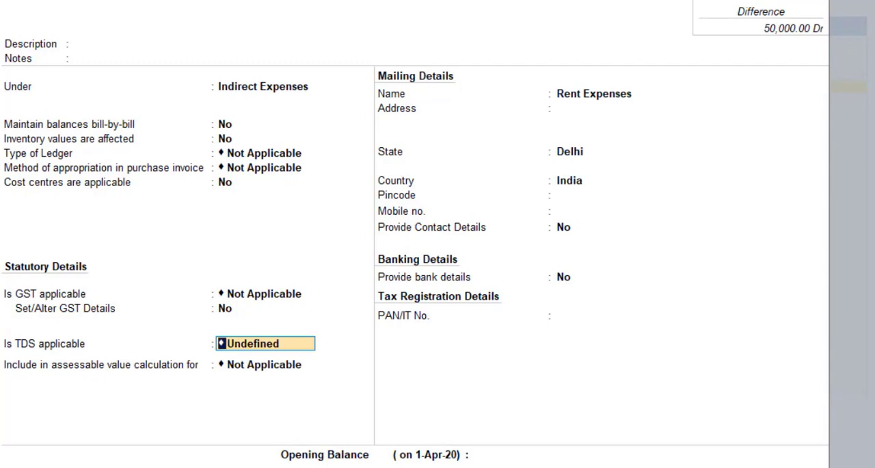
# Step: Set TDS to Applicable for the ledger and start creating a new nature of payment
pyautogui.press('BackSpace')
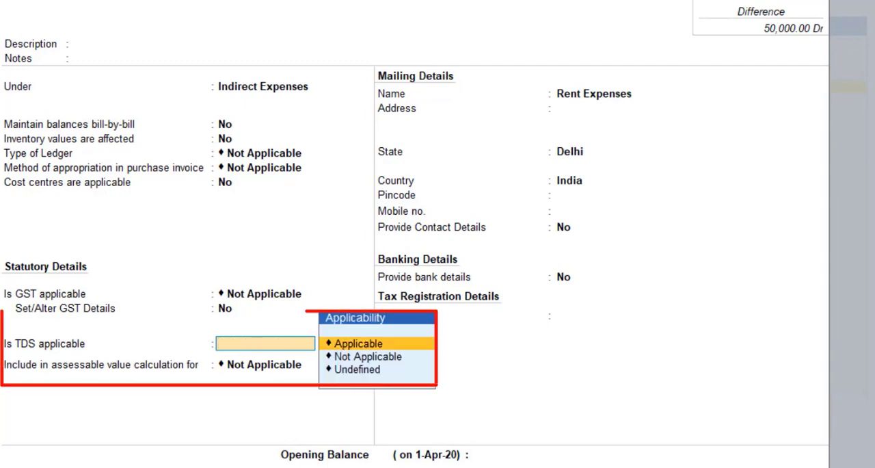
pyautogui.press('Return')
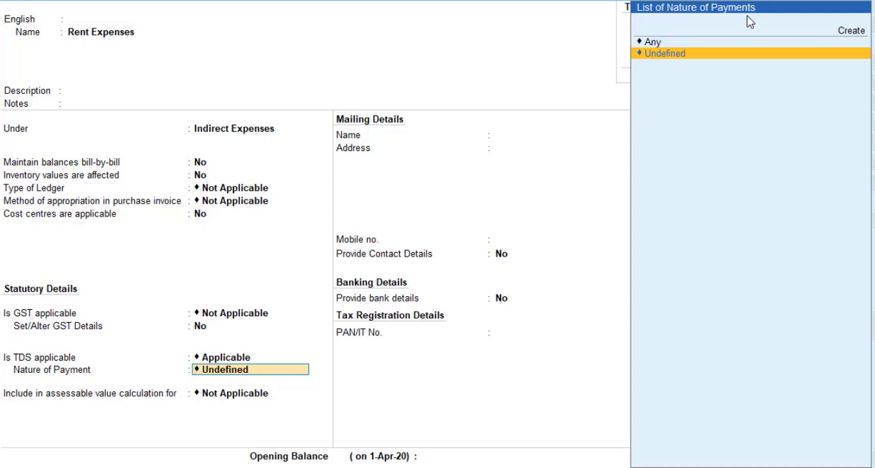
pyautogui.press('Up')
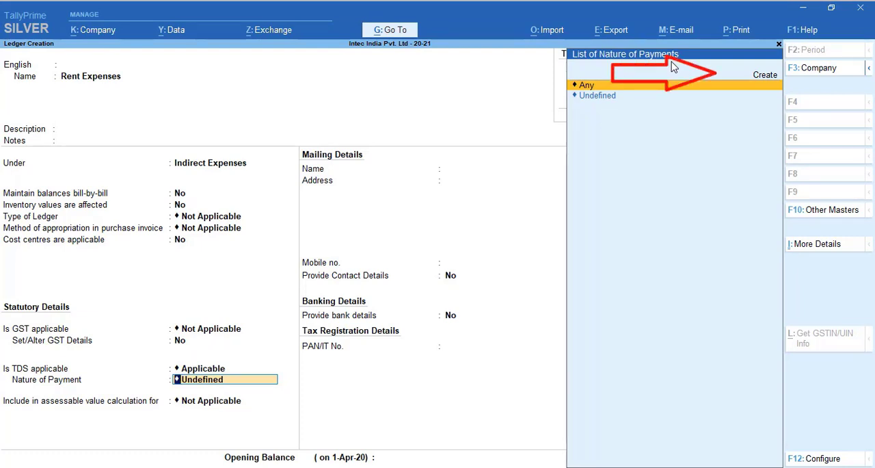
pyautogui.press('Up')
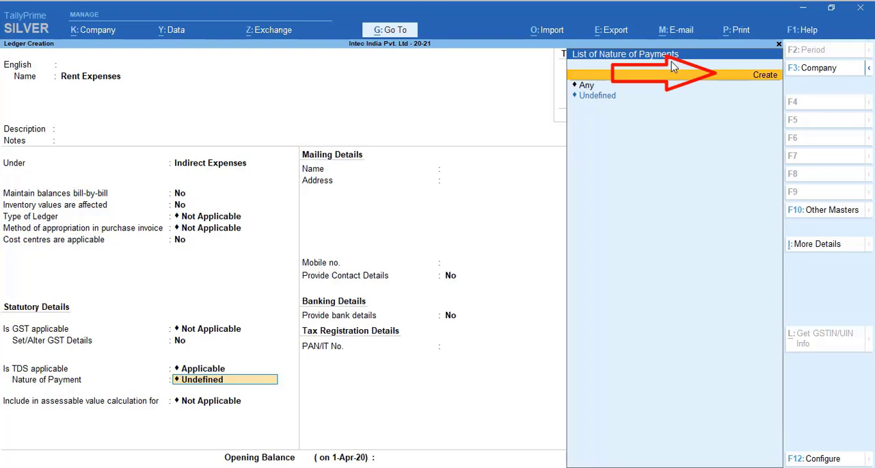
pyautogui.press('Return')
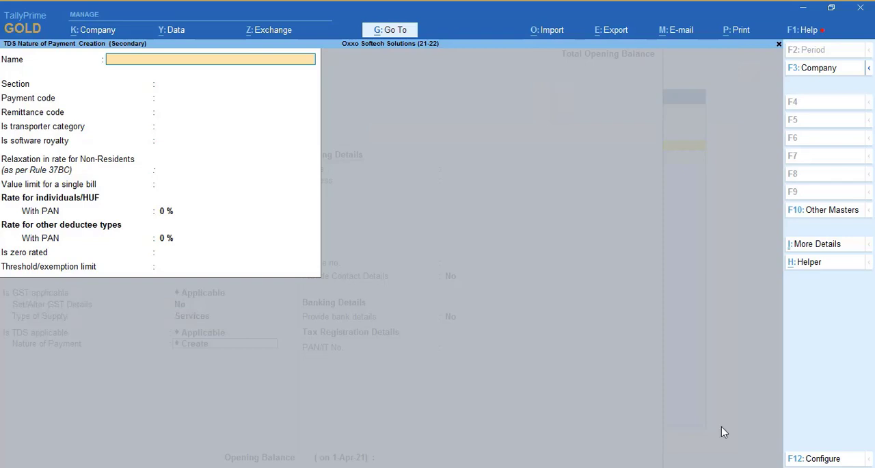
# Step: Search the predefined natures of payment for Rent and choose Rent of Land, Building Or Furniture
pyautogui.click(815, 266)
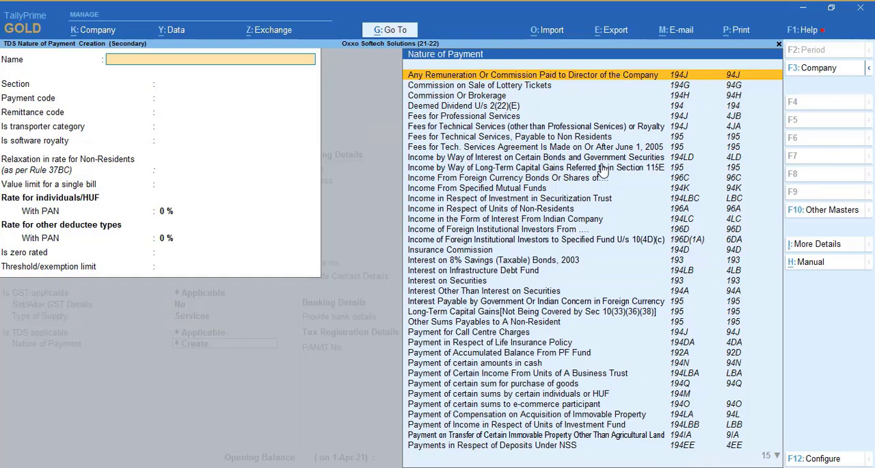
pyautogui.write('Rent')
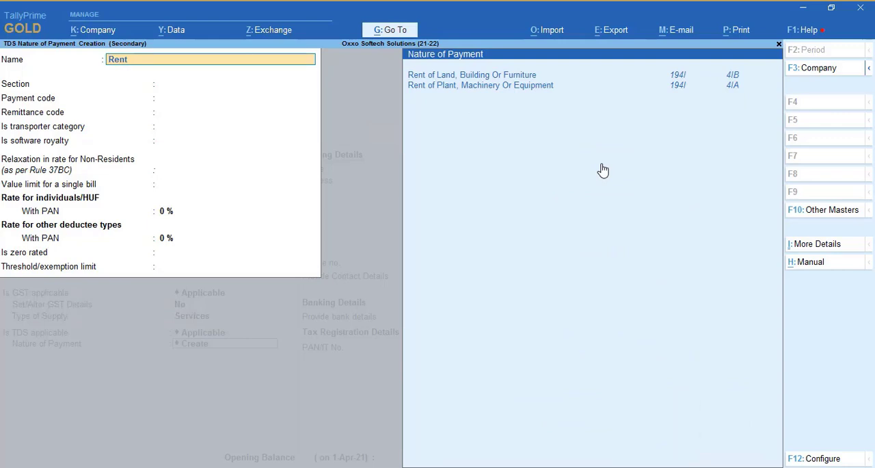
pyautogui.press('Down')
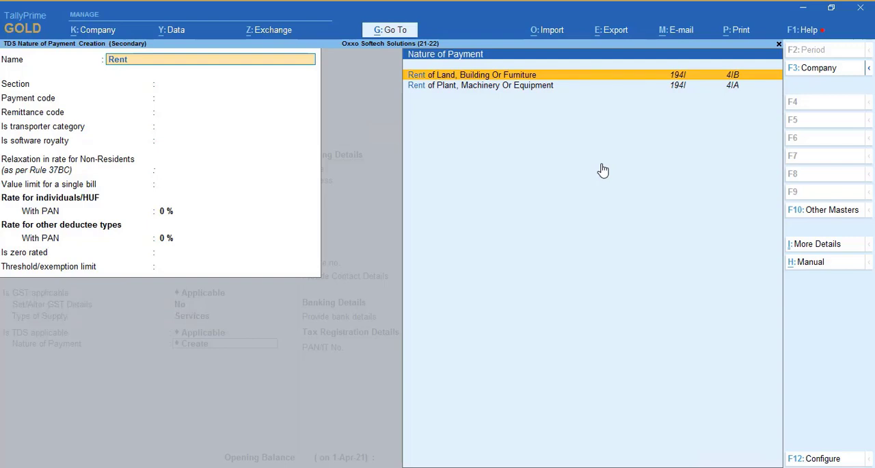
pyautogui.press('Down')
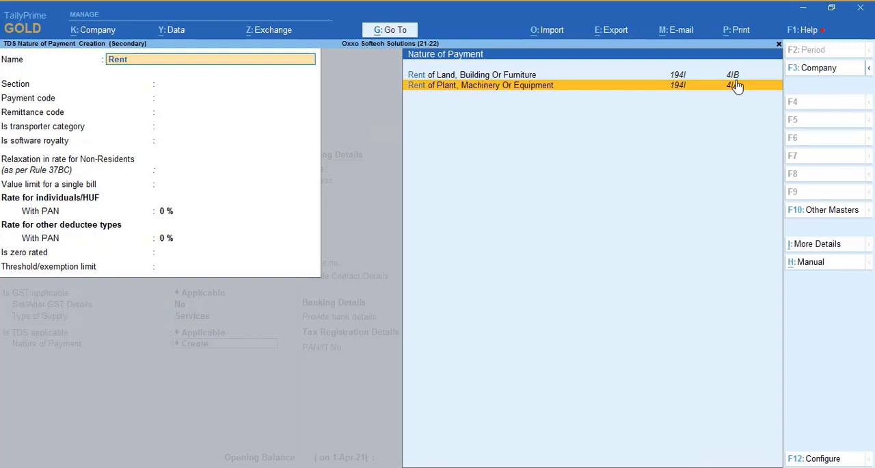
pyautogui.click(530, 76)
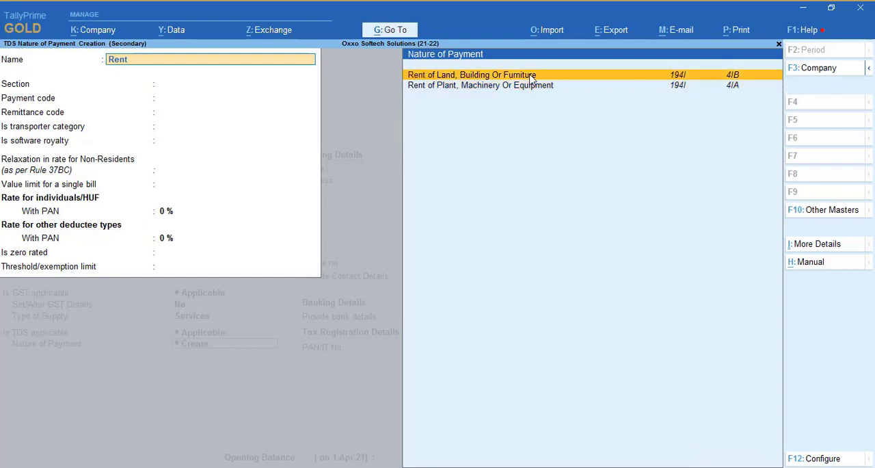
pyautogui.click(530, 77)
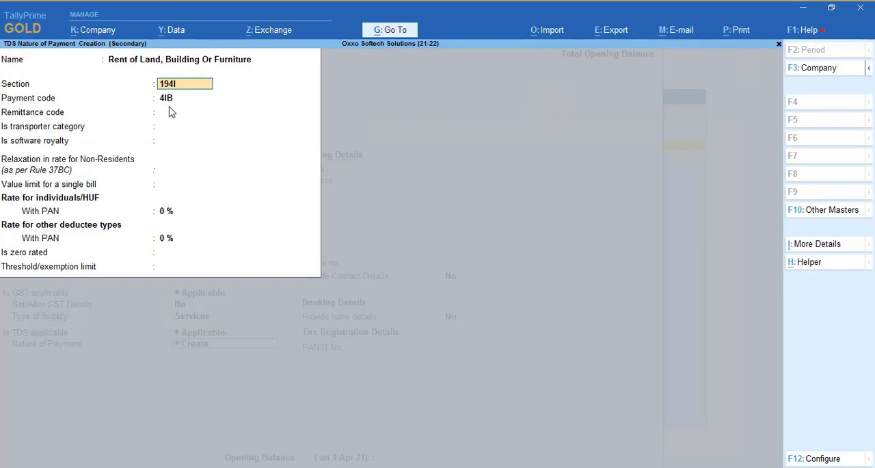
# Step: Accept section 194I and code 4IB, leave remittance code and bill limit blank, and keep transporter, software royalty and non-resident relaxation at No
pyautogui.press('Return')
pyautogui.press('Return')
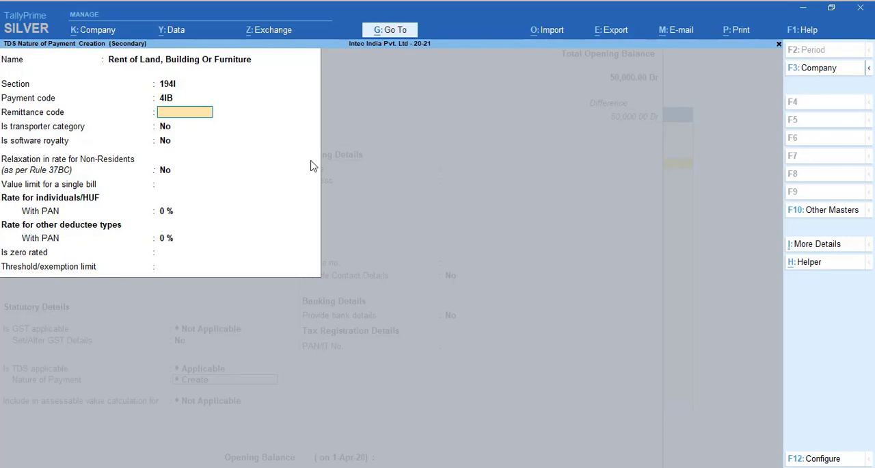
pyautogui.press('Return')
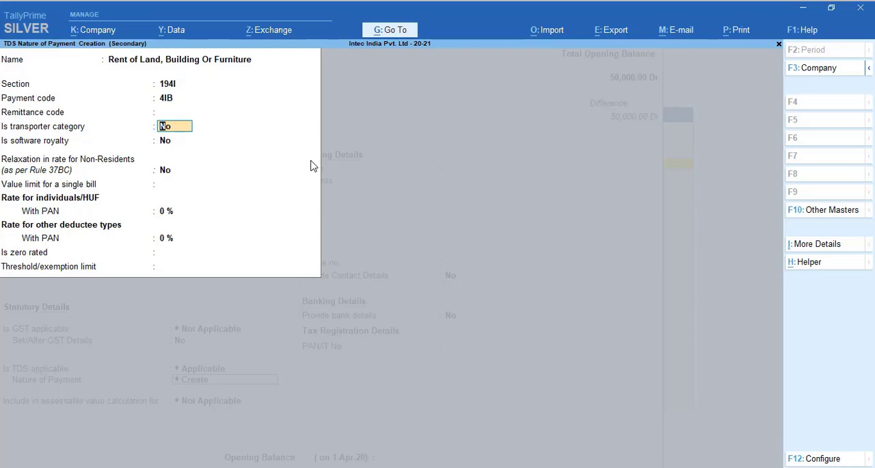
pyautogui.press('Return')
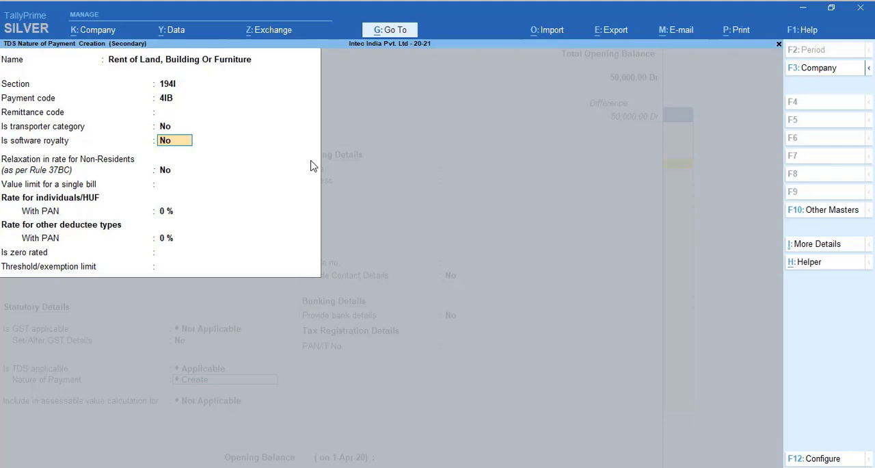
pyautogui.press('Return')
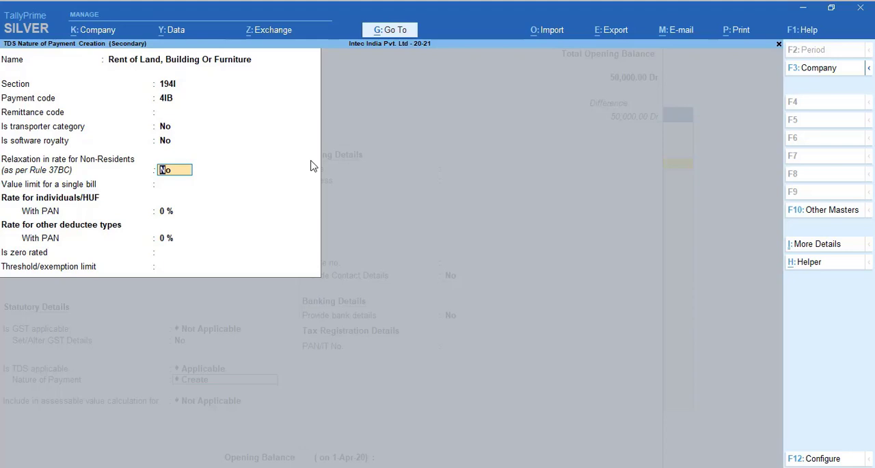
pyautogui.press('Return')
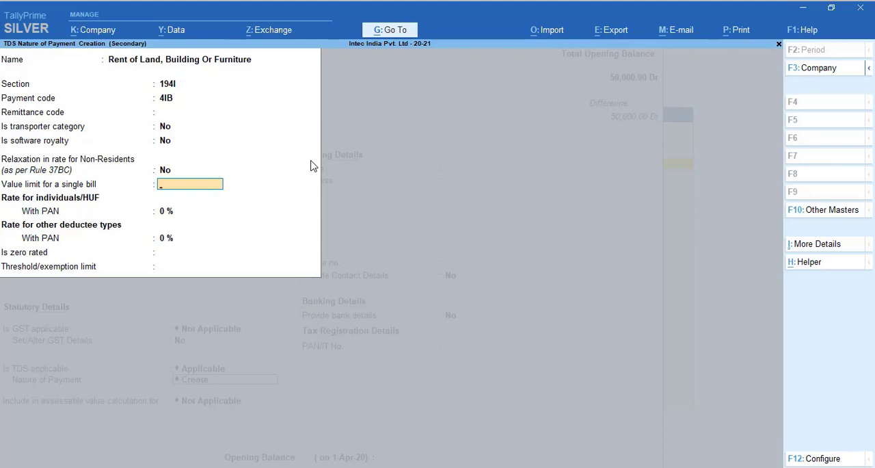
pyautogui.press('Return')
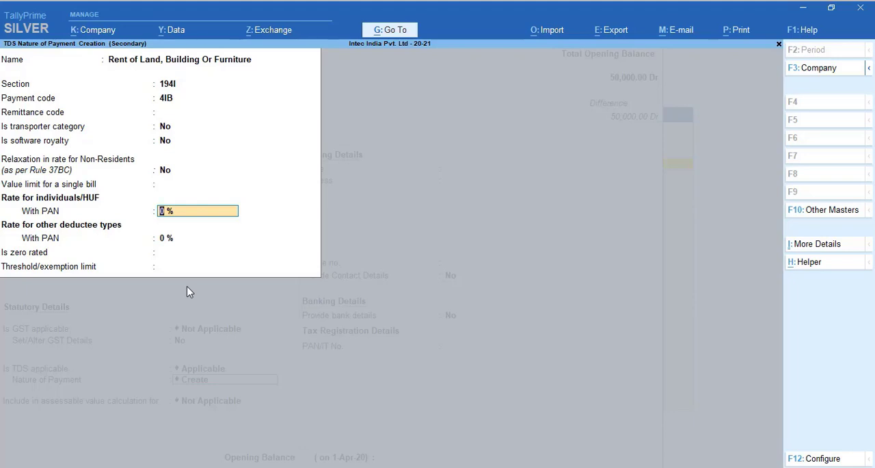
# Step: Set the with-PAN rate to 10% for individuals/HUF and other deductee types, leave the threshold limit blank, and save the nature of payment
pyautogui.write('10')
pyautogui.press('Return')
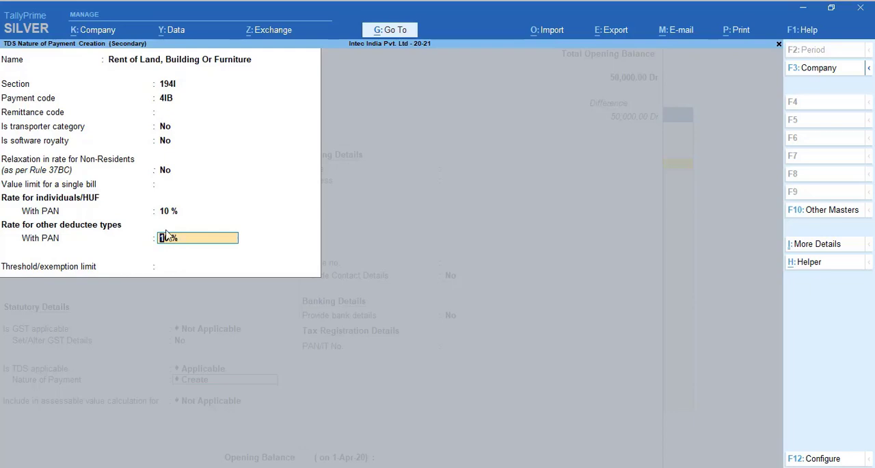
pyautogui.press('Return')
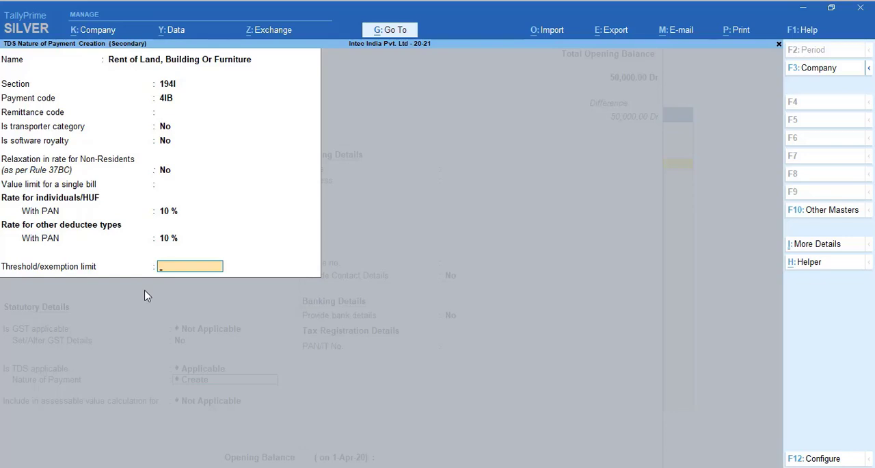
pyautogui.press('Return')
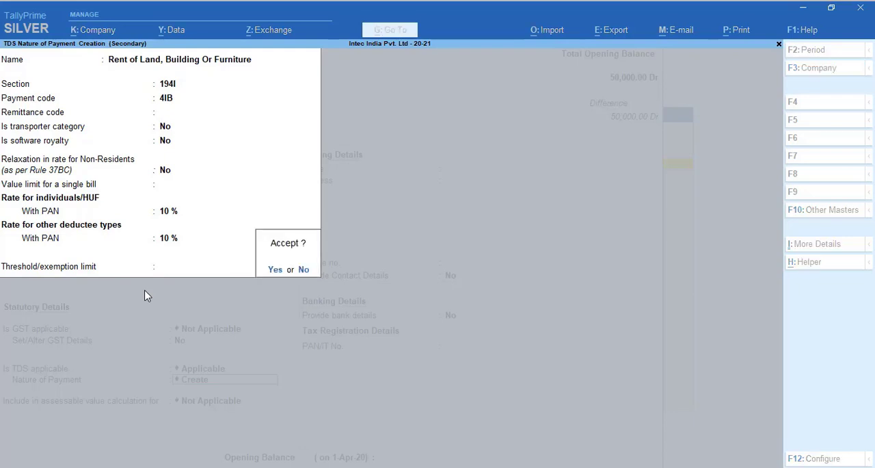
pyautogui.press('Return')
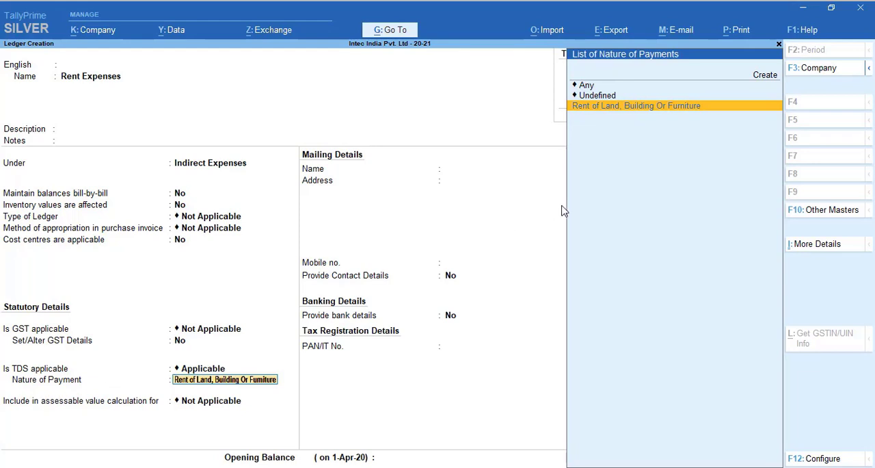
# Step: Assign Rent of Land, Building Or Furniture to the Rent Expenses ledger, keep assessable value inclusion at Not Applicable, and save without an opening balance
pyautogui.click(647, 110)
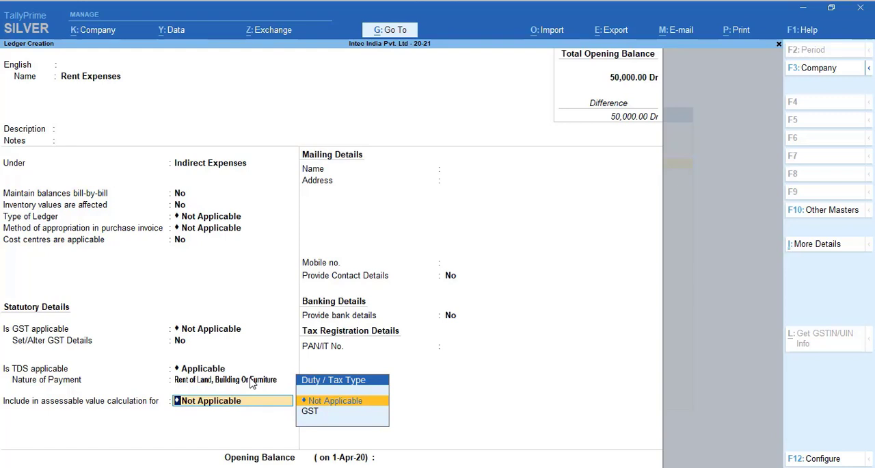
pyautogui.press('Return')
pyautogui.press('Return')
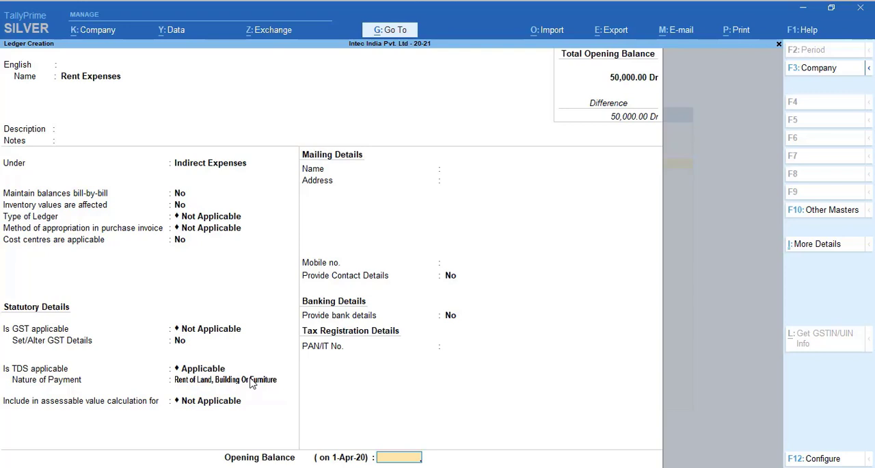
pyautogui.press('Return')
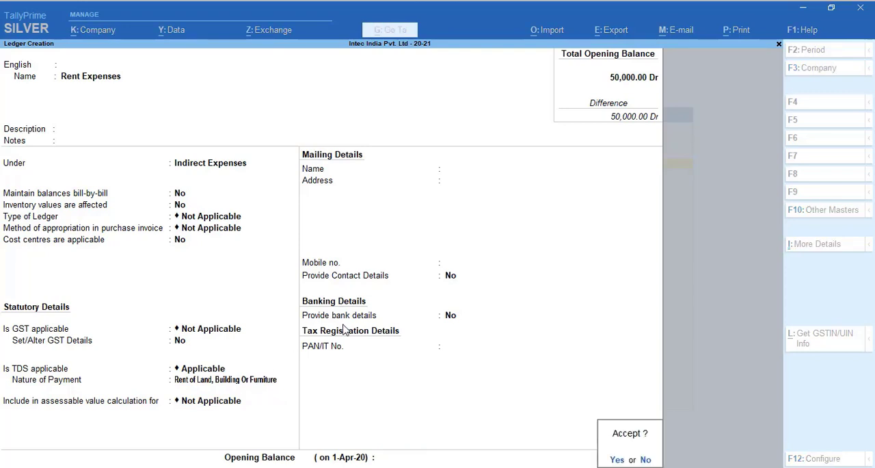
pyautogui.press('Return')
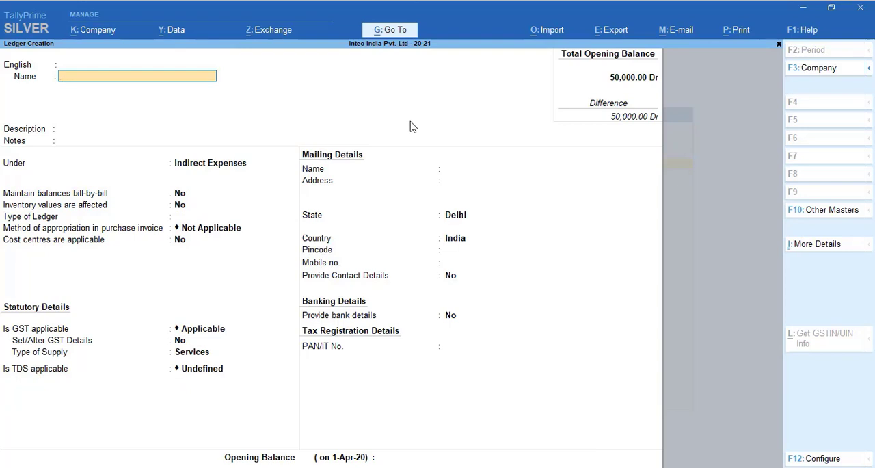
# Step: Start a new ledger with the party's full name, leave description and notes blank, and group it under Sundry Creditors
pyautogui.write('Mr. Anil Aggarwal')
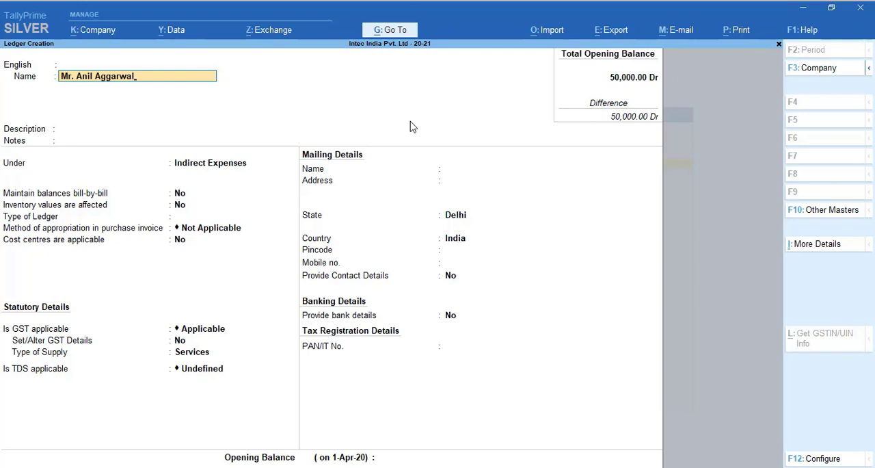
pyautogui.press('Return')
pyautogui.press('Return')
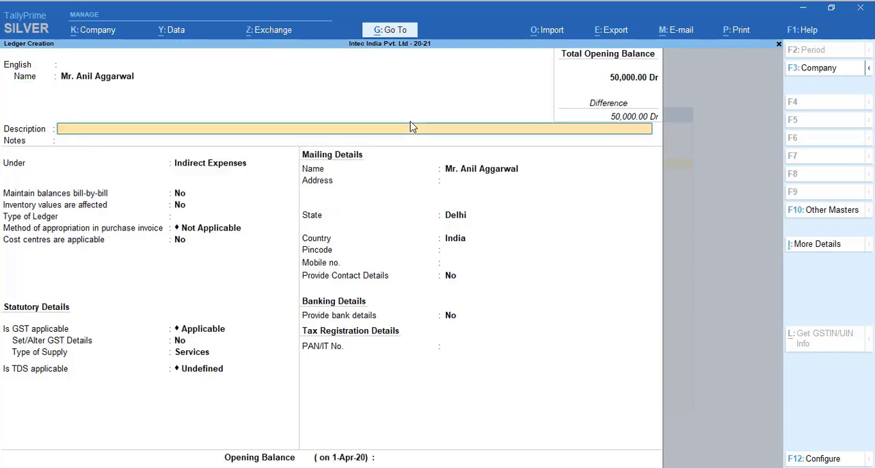
pyautogui.press('Return')
pyautogui.press('Return')
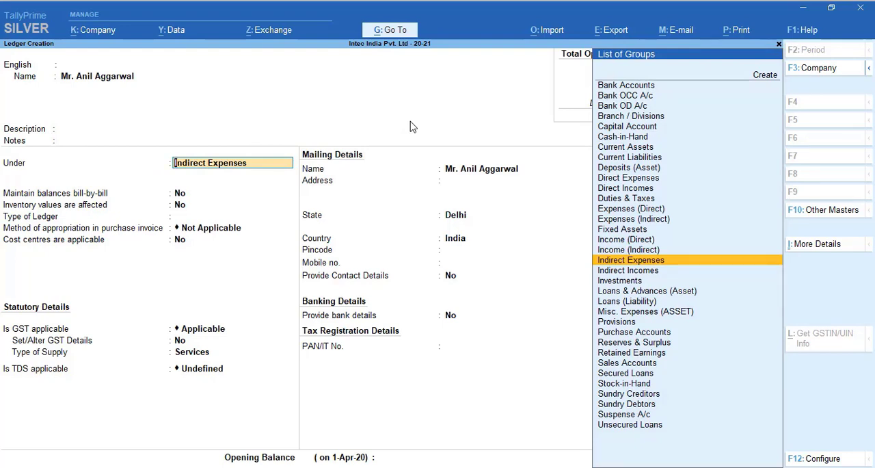
pyautogui.write('Su')
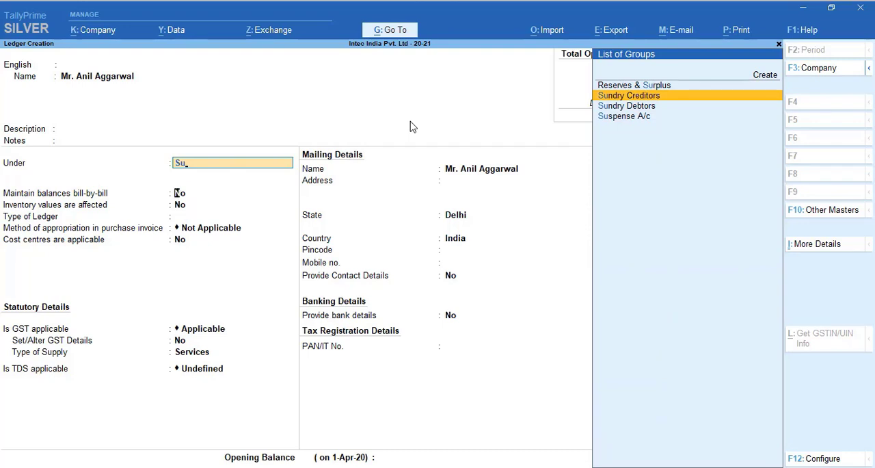
pyautogui.press('Return')
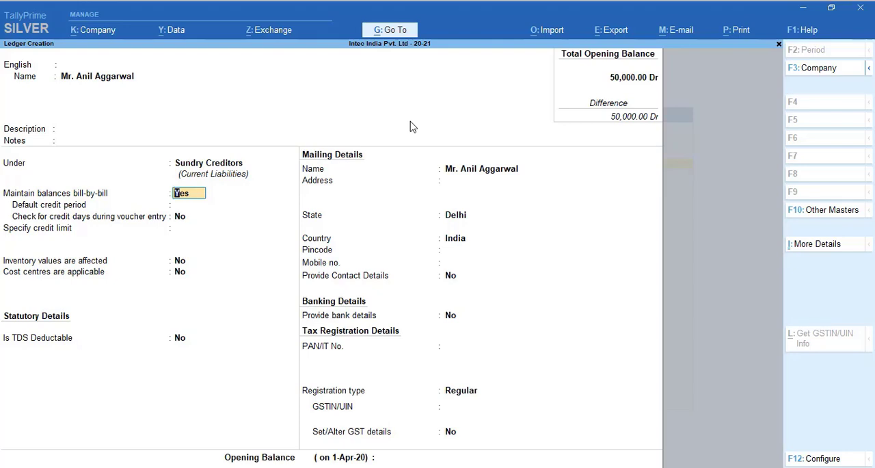
# Step: Keep bill-by-bill balances at Yes and the credit days check at No, leaving credit period and credit limit blank
pyautogui.press('Return')
pyautogui.press('Return')
pyautogui.press('Return')
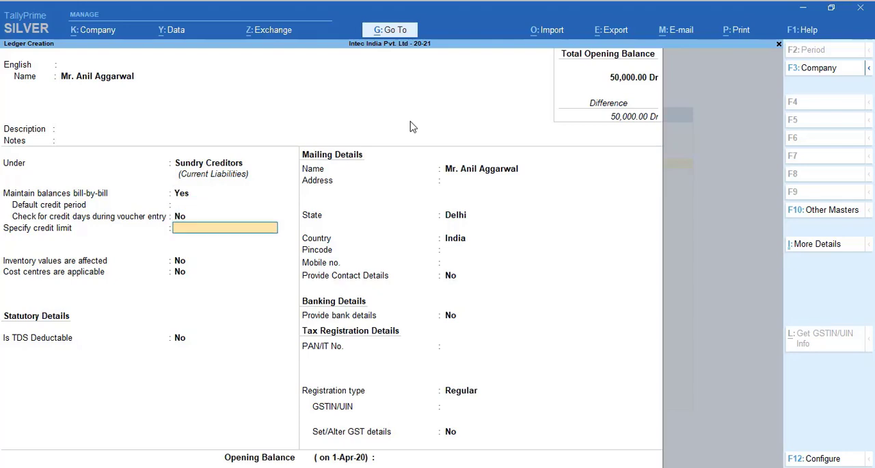
pyautogui.press('Return')
pyautogui.press('Return')
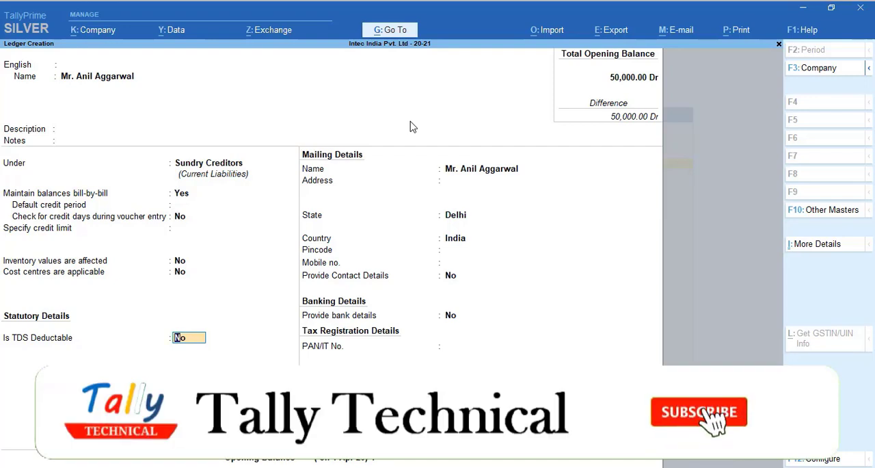
# Step: Make the party ledger TDS deductable with the deductee type Individual/HUF - Non Resident
pyautogui.write('y')
pyautogui.press('Return')
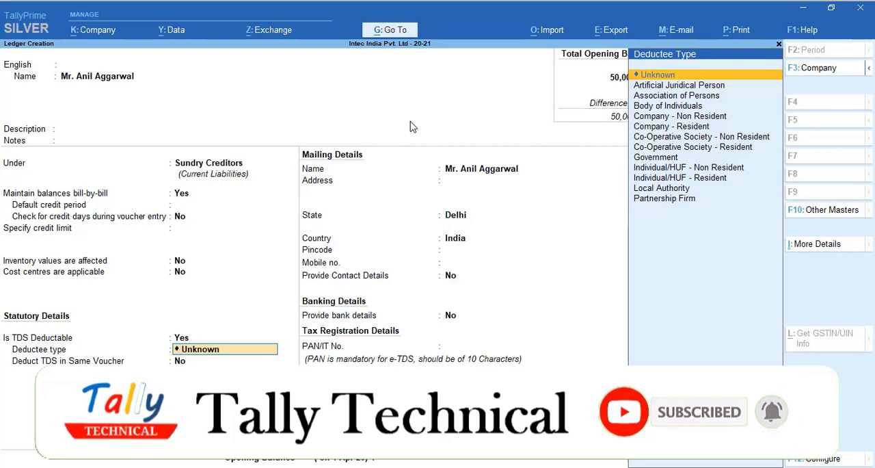
pyautogui.press('Down')
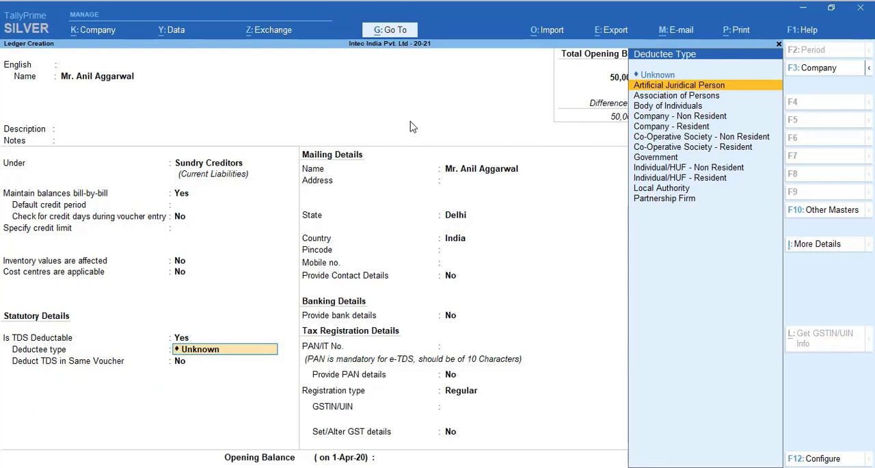
pyautogui.press('Down')
pyautogui.press('Down')
pyautogui.press('Down')
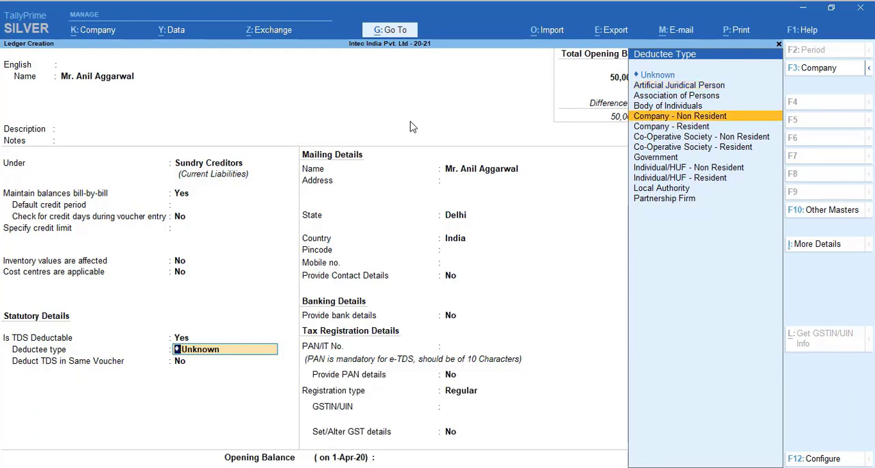
pyautogui.press('Down')
pyautogui.press('Up')
pyautogui.press('Down')
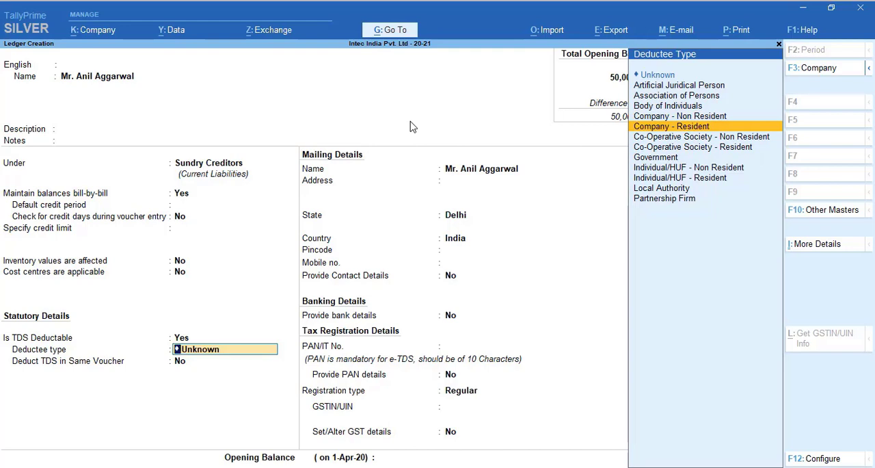
pyautogui.press('Down')
pyautogui.press('Down')
pyautogui.press('Down')
pyautogui.press('Down')
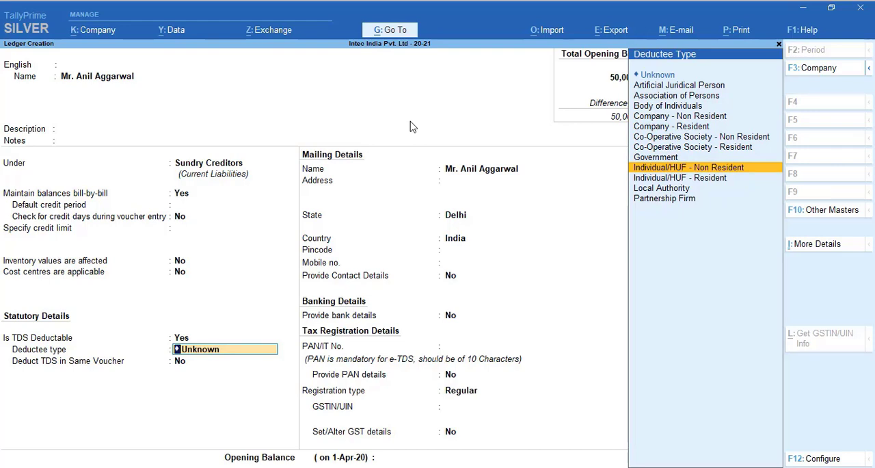
pyautogui.press('Return')
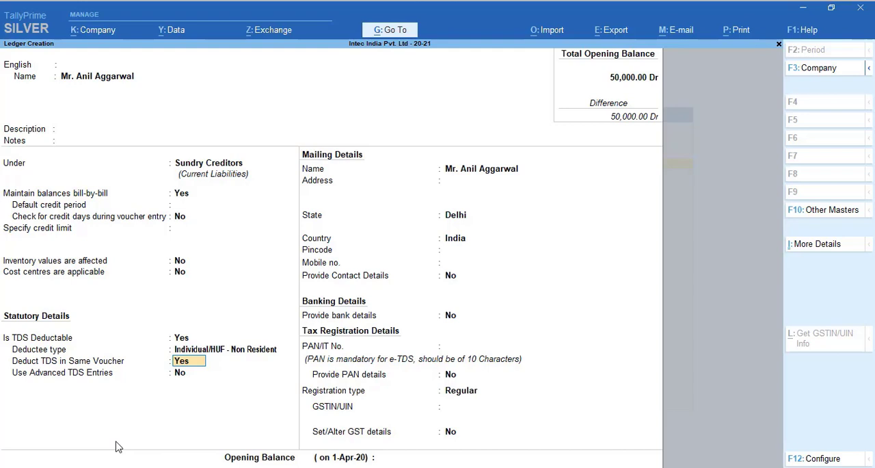
# Step: Set TDS deduction in the same voucher to Yes for Rent of Land, Building Or Furniture only
pyautogui.press('Return')
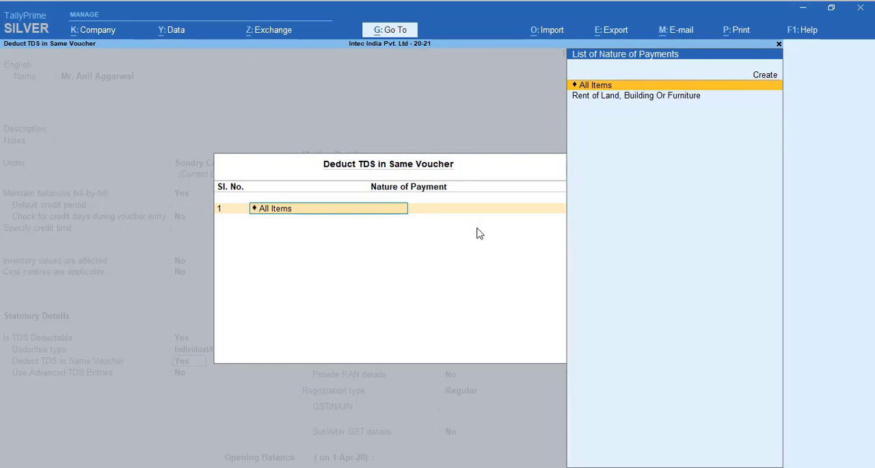
pyautogui.press('Down')
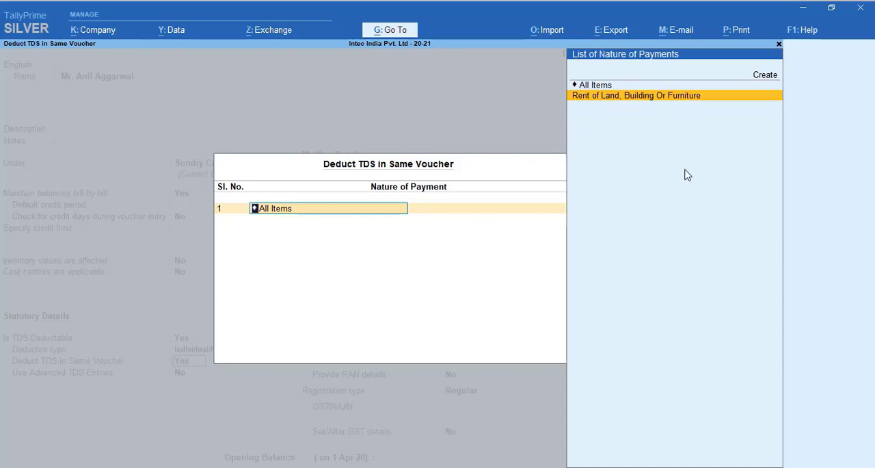
pyautogui.press('Return')
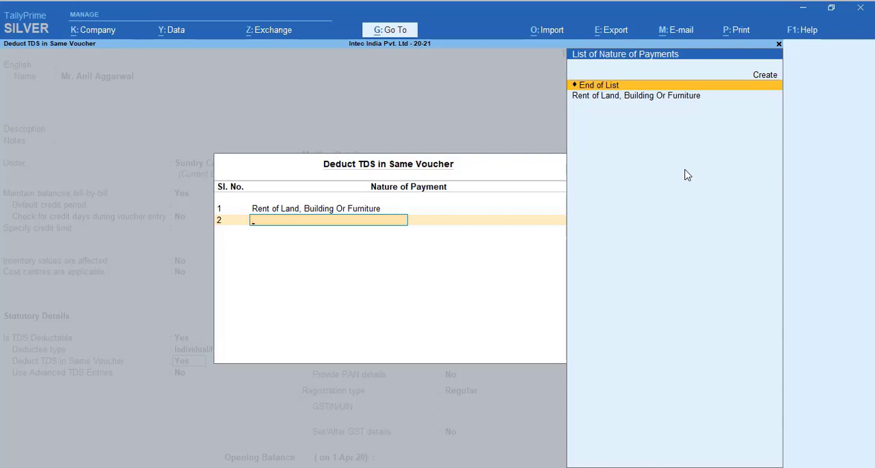
pyautogui.press('Return')
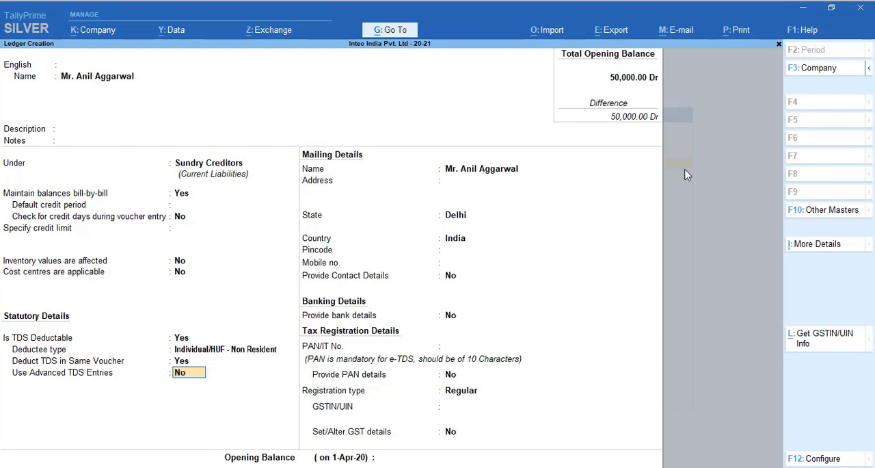
# Step: Enable advanced TDS entries, keep ignoring the surcharge exemption limit at No, and set ignoring the income tax exemption limit to Not Applicable
pyautogui.press('y')
pyautogui.press('Return')
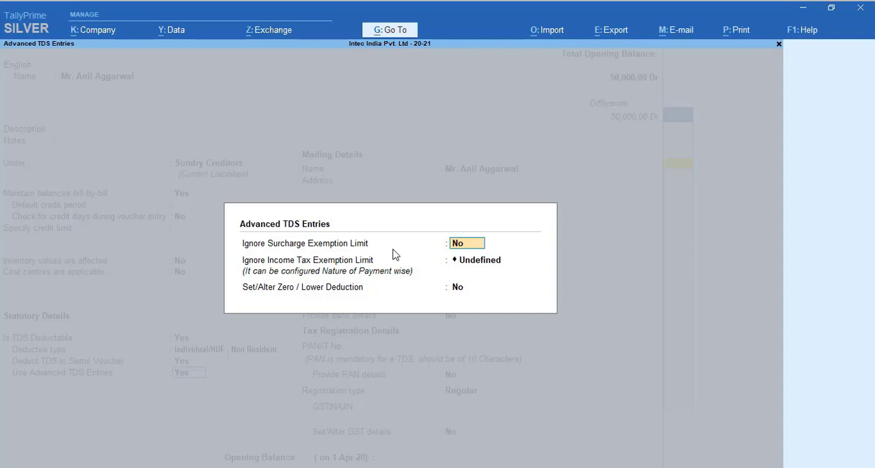
pyautogui.press('Return')
pyautogui.press('BackSpace')
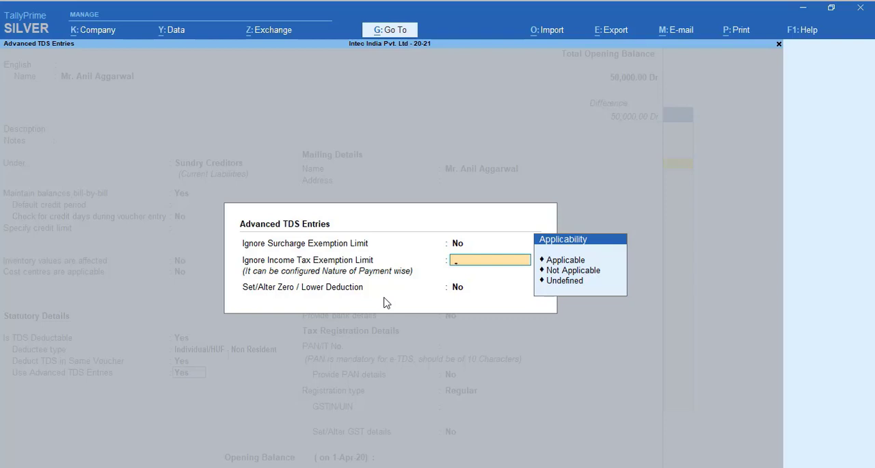
pyautogui.press('Down')
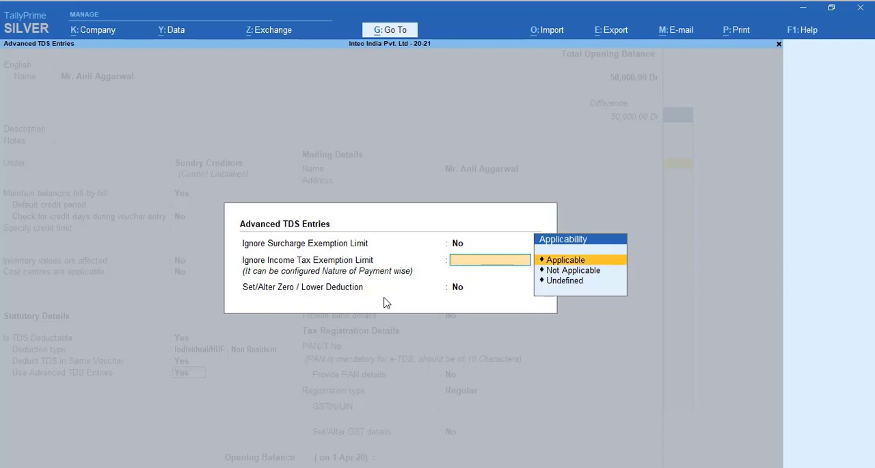
pyautogui.press('Down')
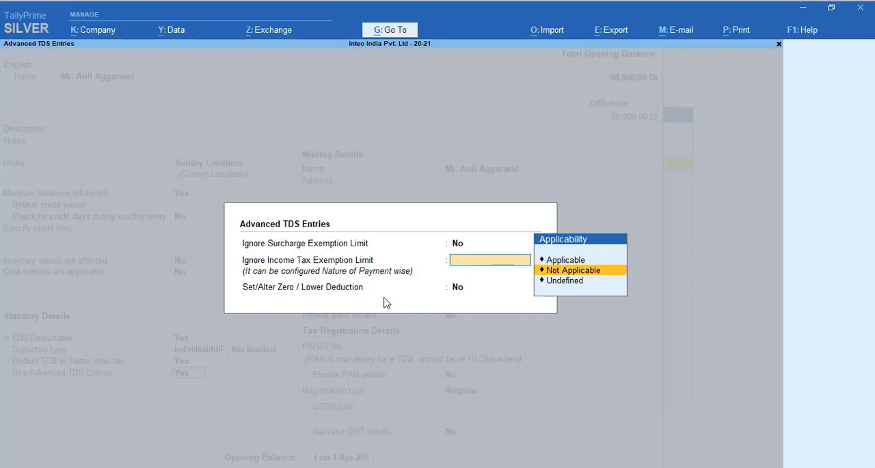
pyautogui.press('Return')
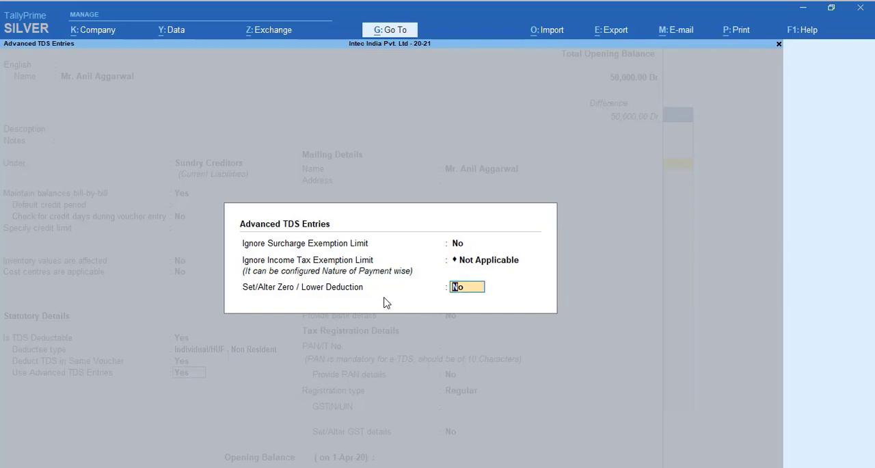
# Step: Enable zero/lower deduction and add Rent of Land, Building Or Furniture under provision 197 Lower Deduction
pyautogui.write('y')
pyautogui.press('Return')
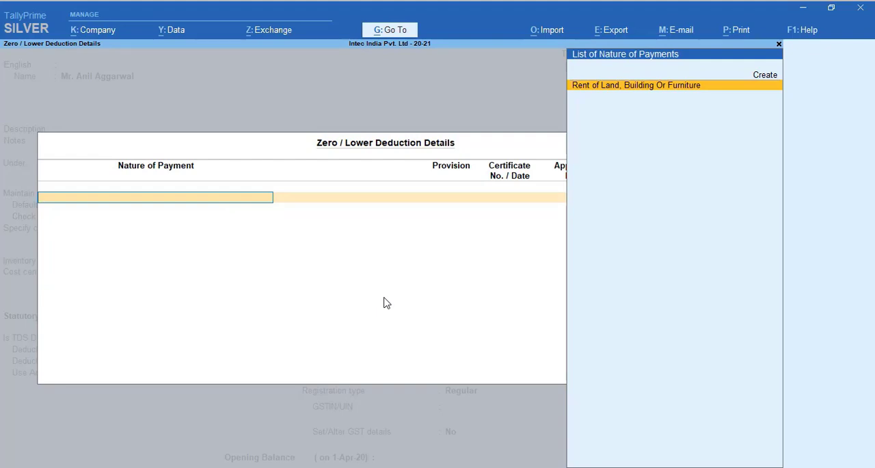
pyautogui.press('Return')
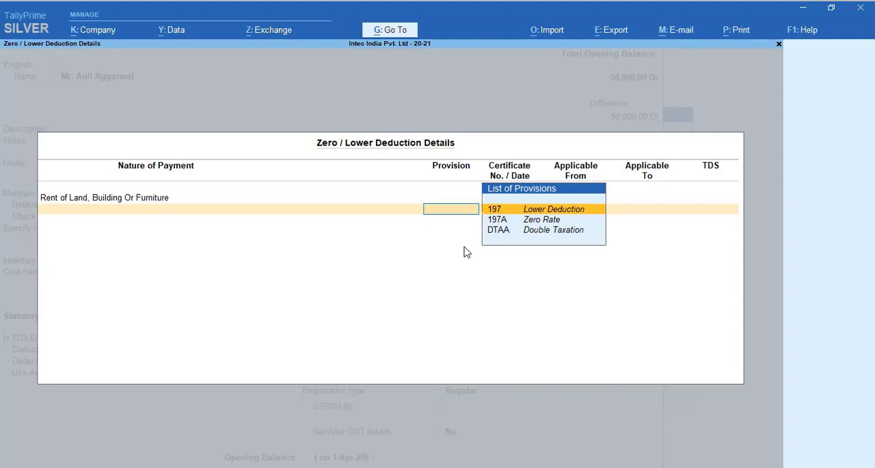
pyautogui.press('Return')
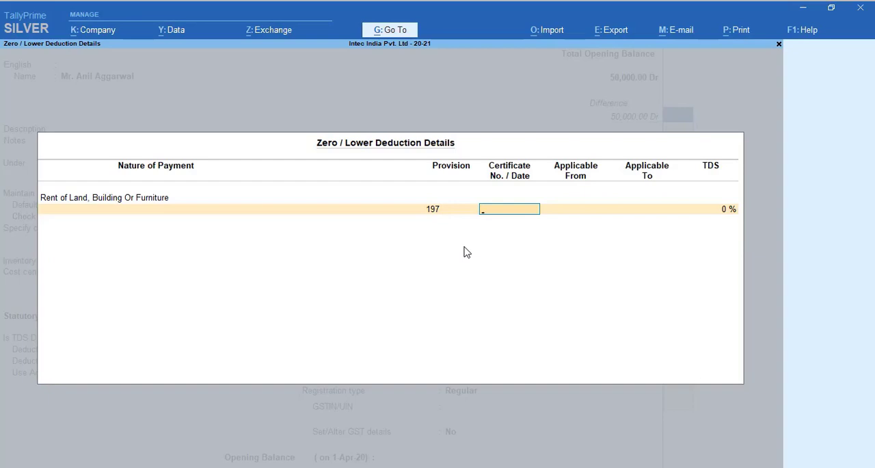
# Step: Enter the lower deduction certificate number and set its applicable-from date to 1-4-2020
pyautogui.write('1234')
pyautogui.press('Return')
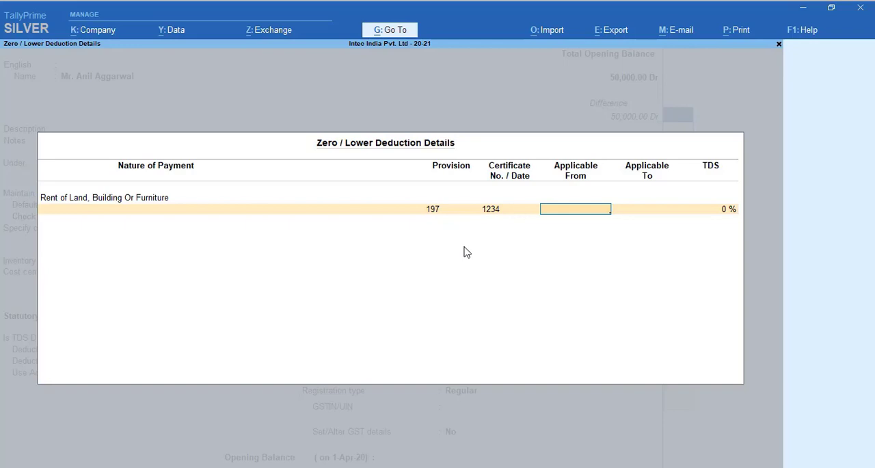
pyautogui.write('1-4-20')
pyautogui.press('Return')
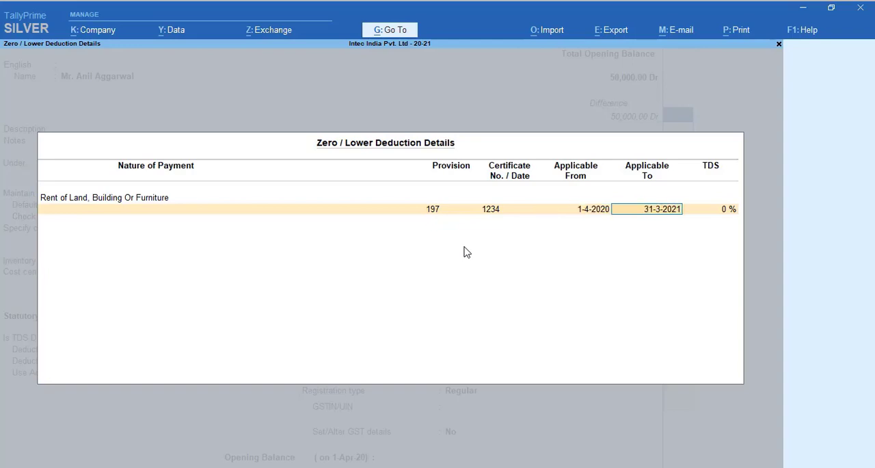
# Step: Keep the lower deduction applicable to 31-3-2021, set its TDS rate to 1%, and finish the zero/lower deduction and advanced TDS details
pyautogui.press('Return')
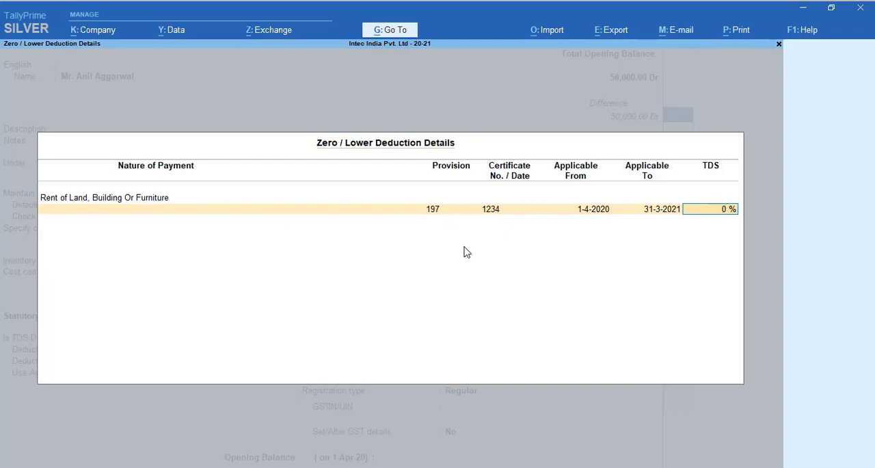
pyautogui.write('1')
pyautogui.press('Return')
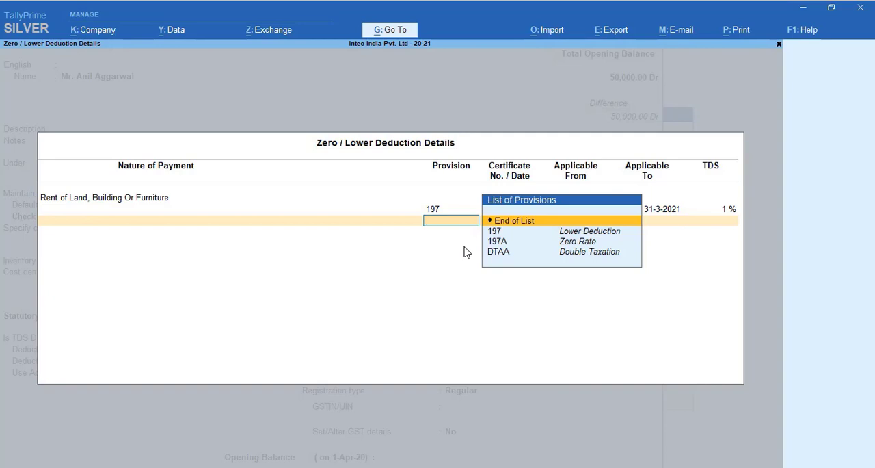
pyautogui.press('Down')
pyautogui.press('Down')
pyautogui.press('Up')
pyautogui.press('Up')
pyautogui.press('Return')
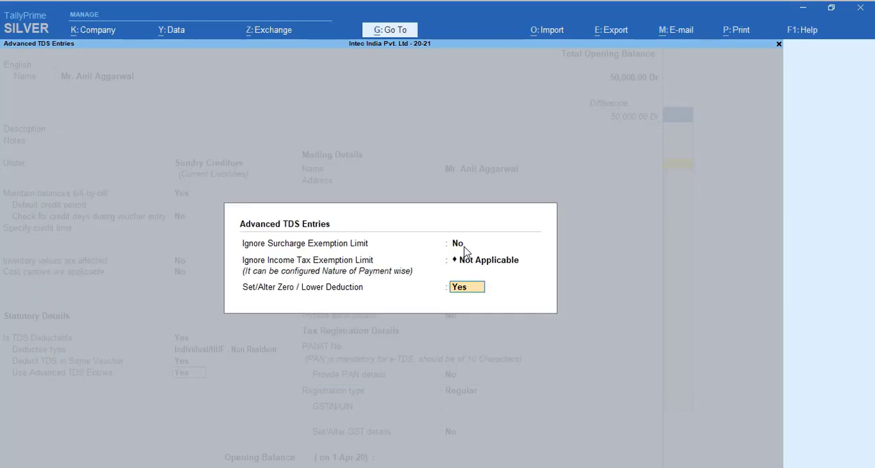
pyautogui.press('Return')
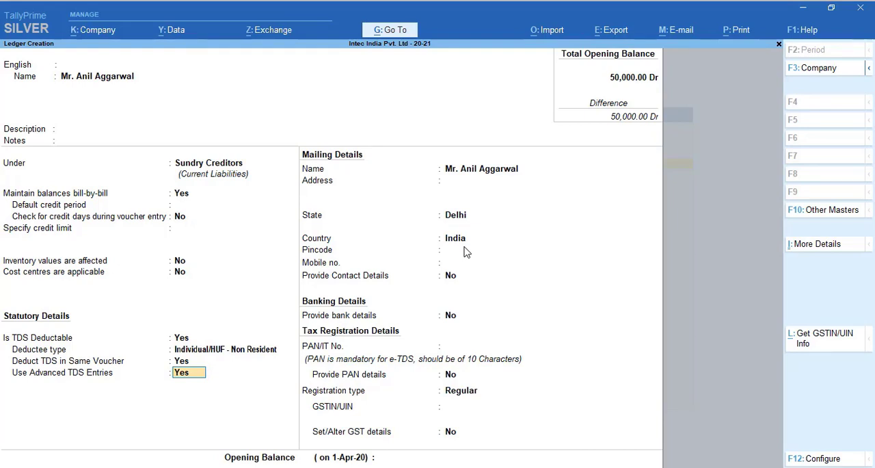
# Step: Turn off advanced TDS entries for the party ledger and keep its mailing name
pyautogui.write('n')
pyautogui.press('Return')
# Step: Leave the address and PAN blank, keep the registration type Regular, and save the party ledger
pyautogui.press('Return')
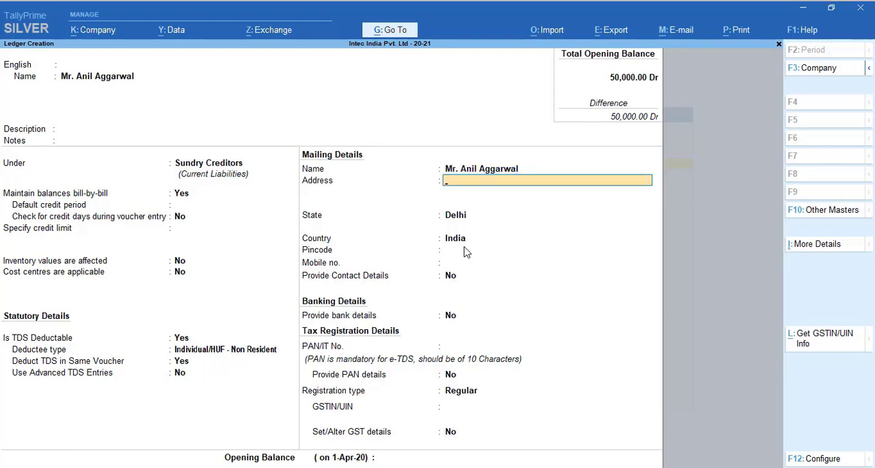
pyautogui.press('Return')
pyautogui.press('Return')
pyautogui.press('Return')
pyautogui.press('Return')
pyautogui.press('Return')
pyautogui.press('Return')
pyautogui.press('Return')
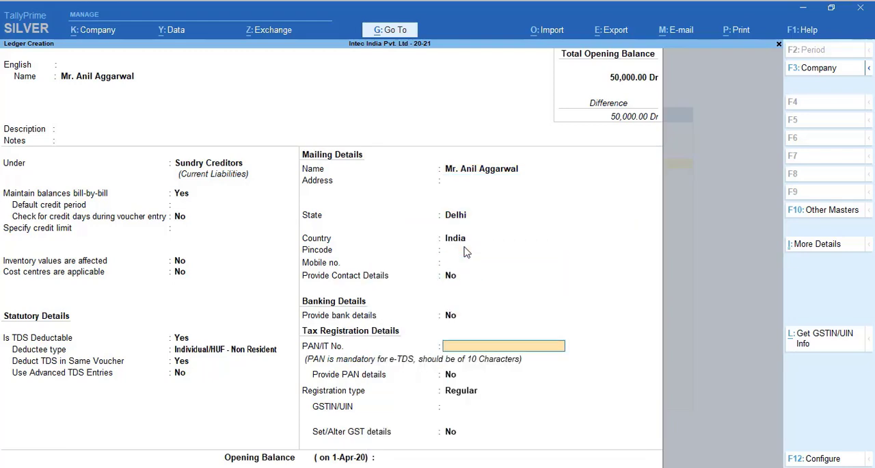
pyautogui.press('Return')
pyautogui.press('Return')
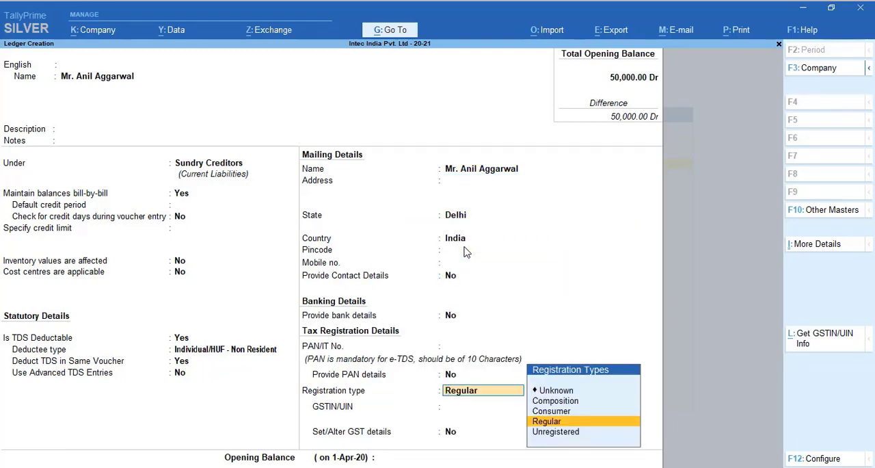
pyautogui.press('Return')
pyautogui.press('Return')
pyautogui.press('Return')
pyautogui.press('Return')
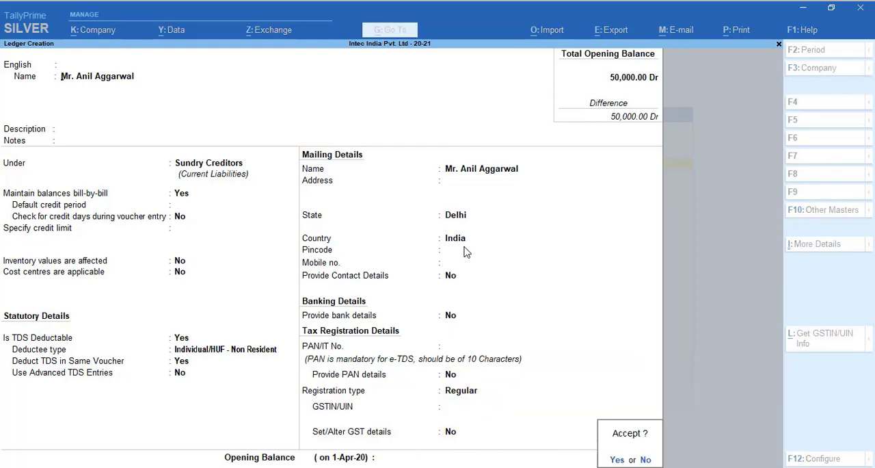
pyautogui.press('y')
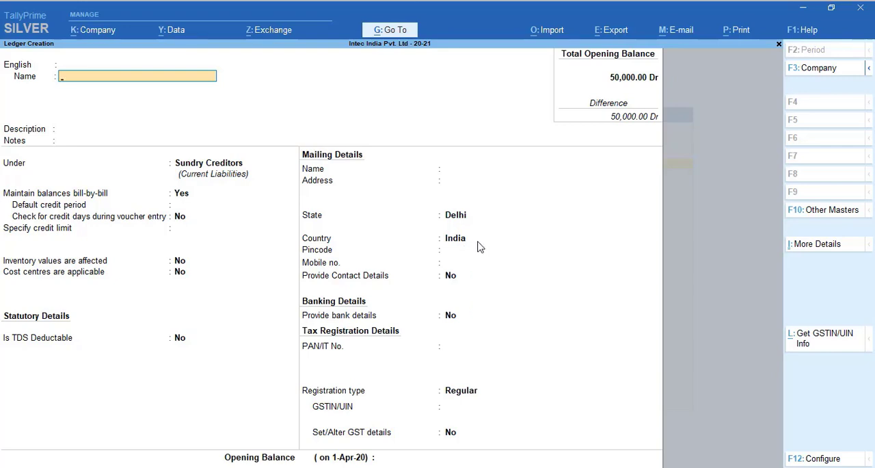
# Step: Start a new ledger named TDS on Rent and place it under Duties & Taxes
pyautogui.write('TDS on Rent')
pyautogui.press('Return')
pyautogui.press('Return')
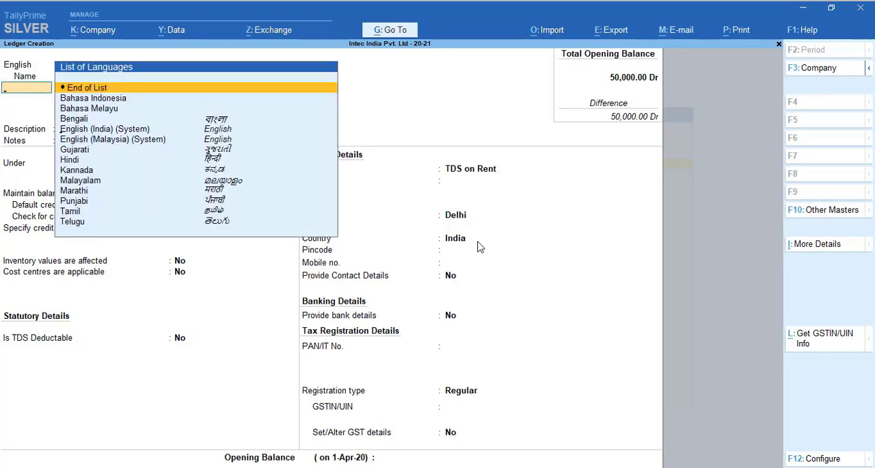
pyautogui.press('Return')
pyautogui.press('Return')
pyautogui.press('Return')
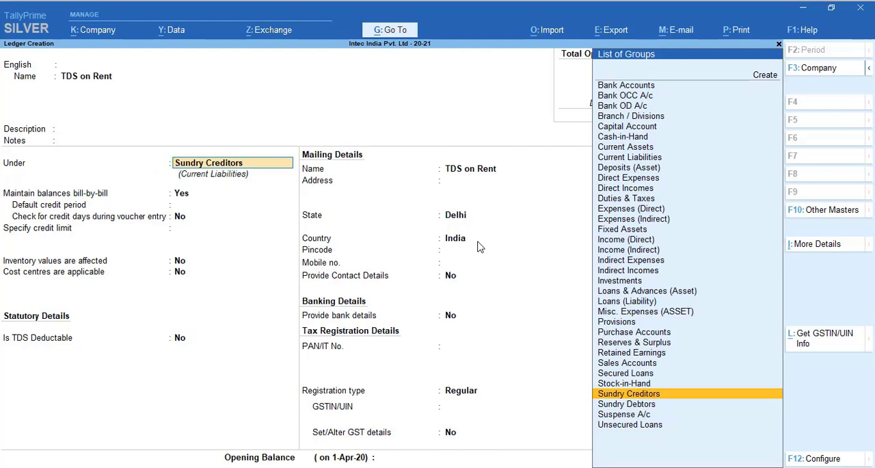
pyautogui.write('Du')
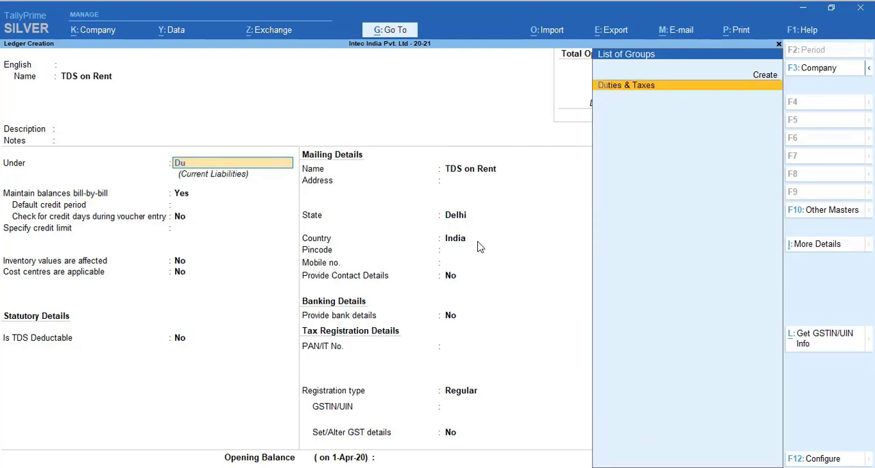
pyautogui.press('Return')
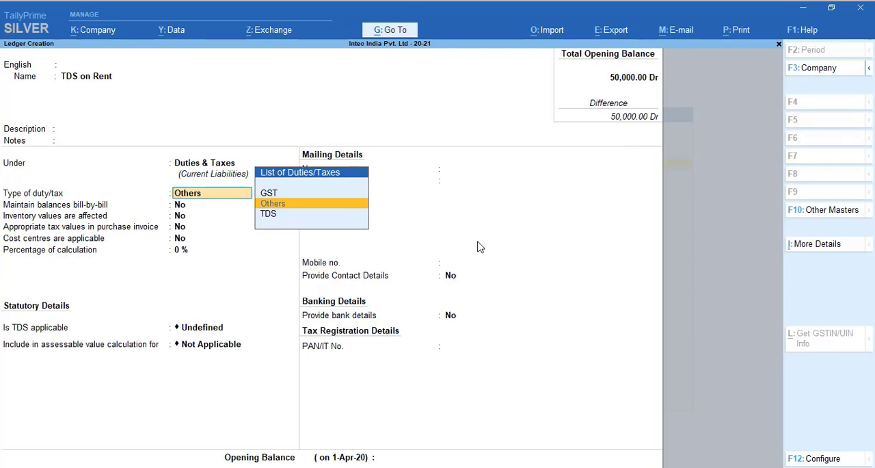
# Step: Set the ledger's duty type to TDS and its nature of payment to Rent of Land, Building Or Furniture
pyautogui.press('Down')
pyautogui.press('Return')
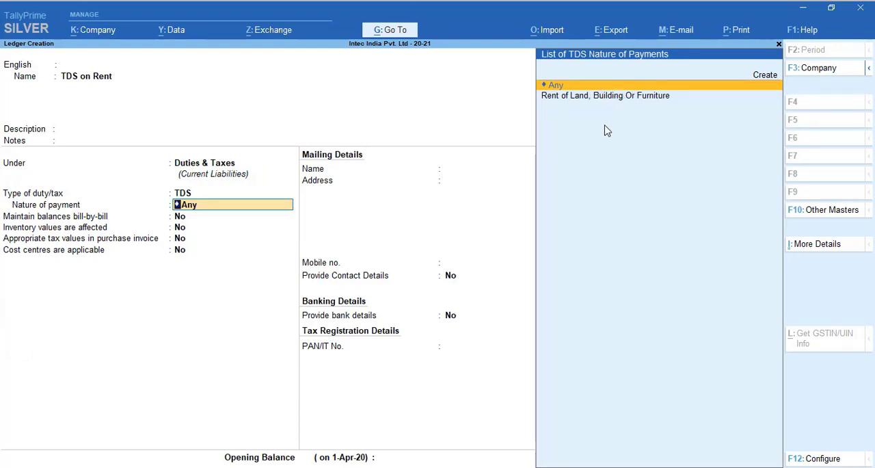
pyautogui.press('Down')
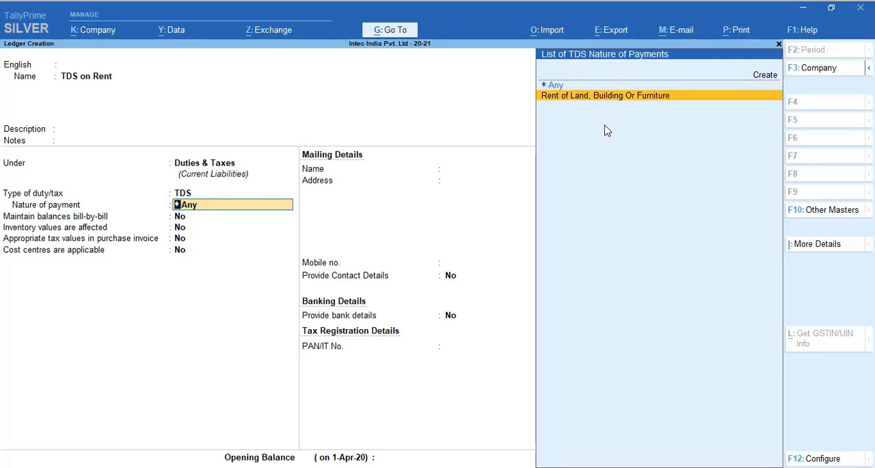
pyautogui.press('Return')
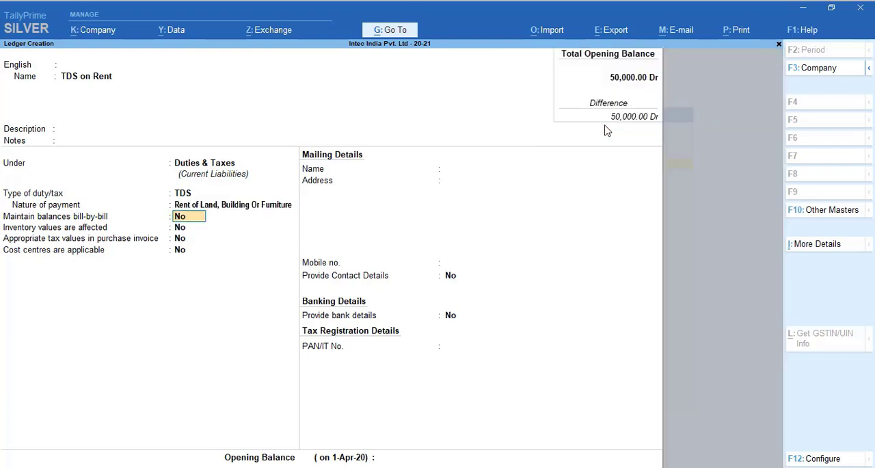
# Step: Keep the remaining options of the TDS on Rent ledger at No and save it
pyautogui.press('Return')
pyautogui.press('Return')
pyautogui.press('Return')
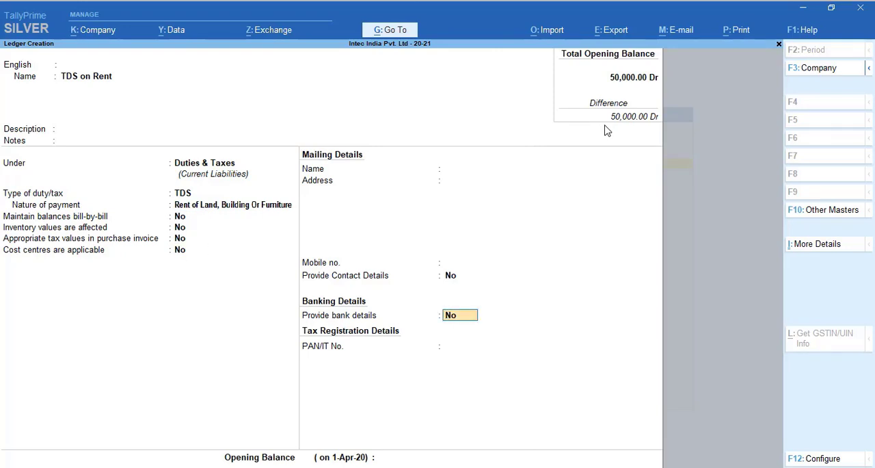
pyautogui.press('Return')
pyautogui.press('Return')
pyautogui.press('Return')
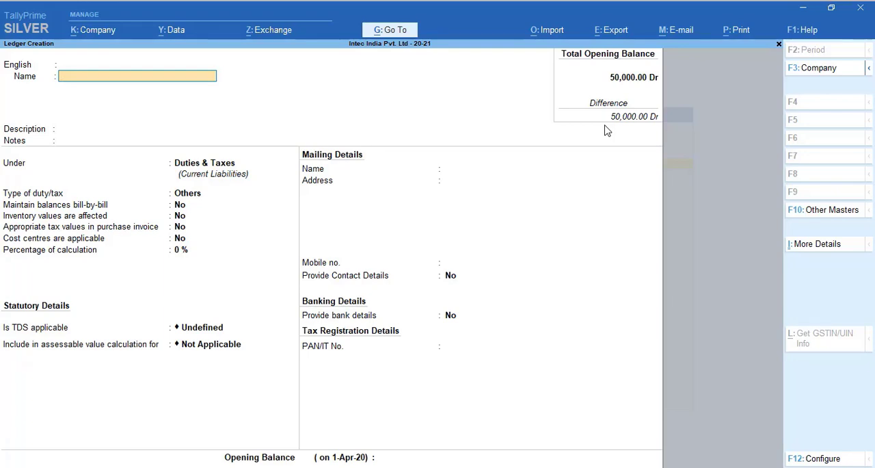
# Step: Leave ledger creation and open a new Journal voucher
pyautogui.press('Escape')
pyautogui.press('Return')
pyautogui.press('Escape')
pyautogui.press('Escape')
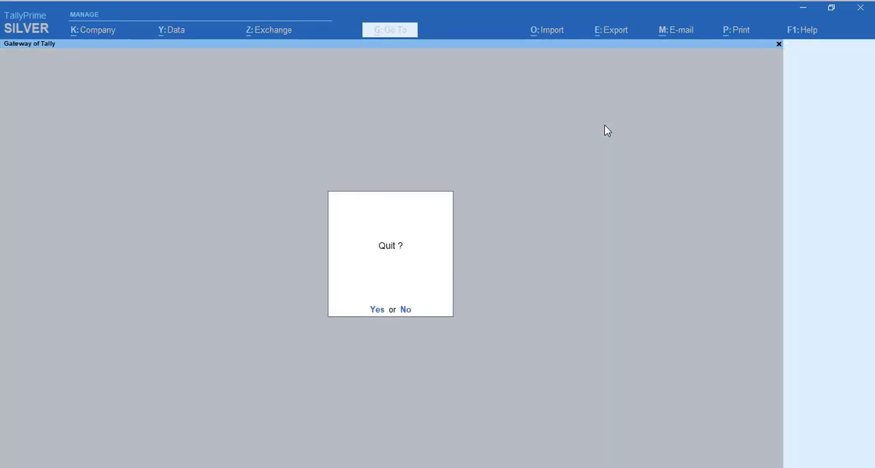
pyautogui.press('Escape')
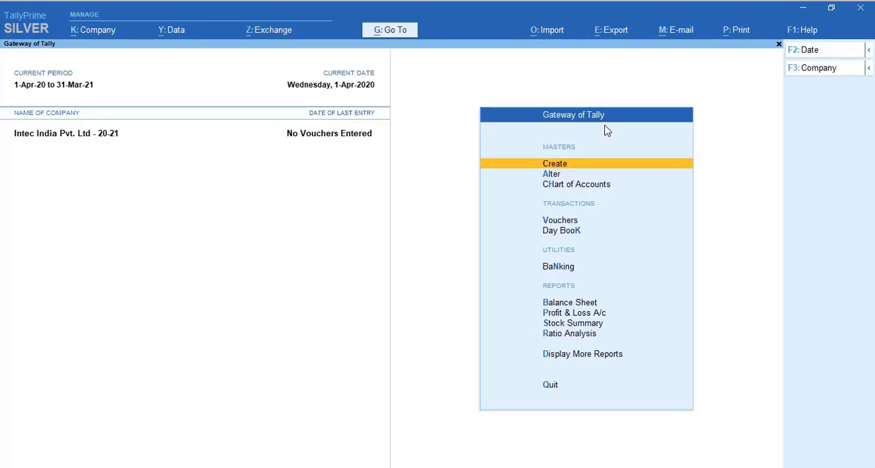
pyautogui.press('Down')
pyautogui.press('Down')
pyautogui.press('Down')
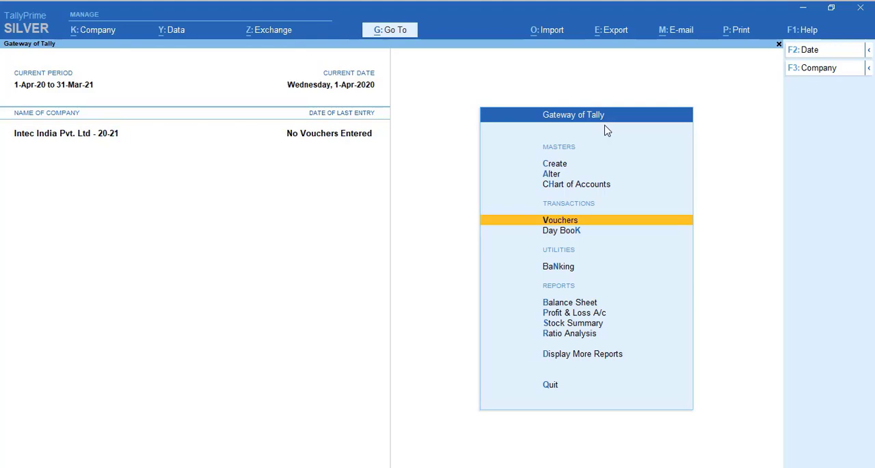
pyautogui.press('Return')
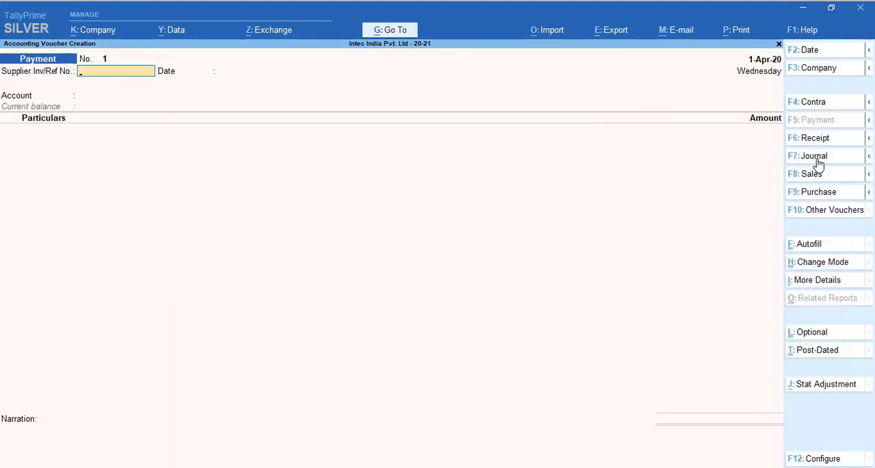
pyautogui.press('F7')
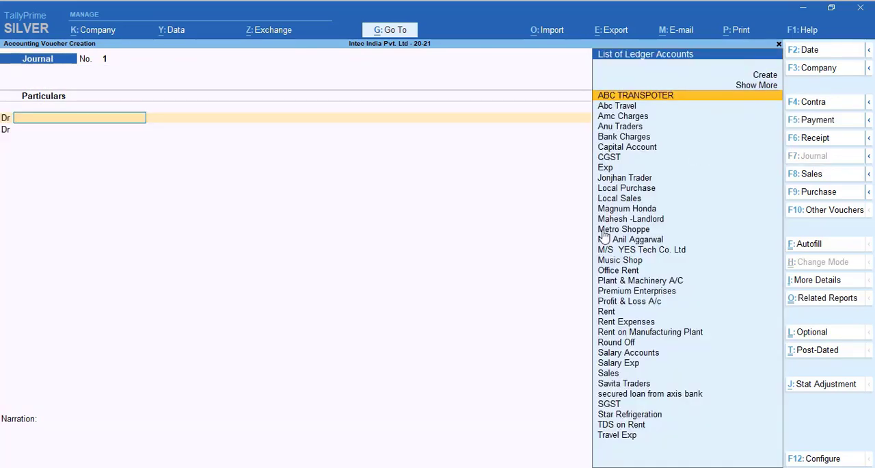
# Step: Set the journal voucher date to 30 April 2020
pyautogui.press('F2')
pyautogui.write('30')
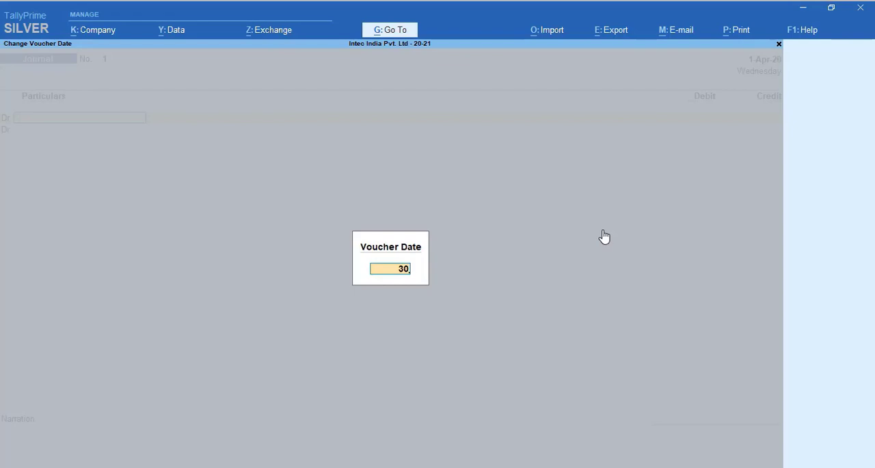
pyautogui.write('april2')
pyautogui.write('0')
pyautogui.press('Return')
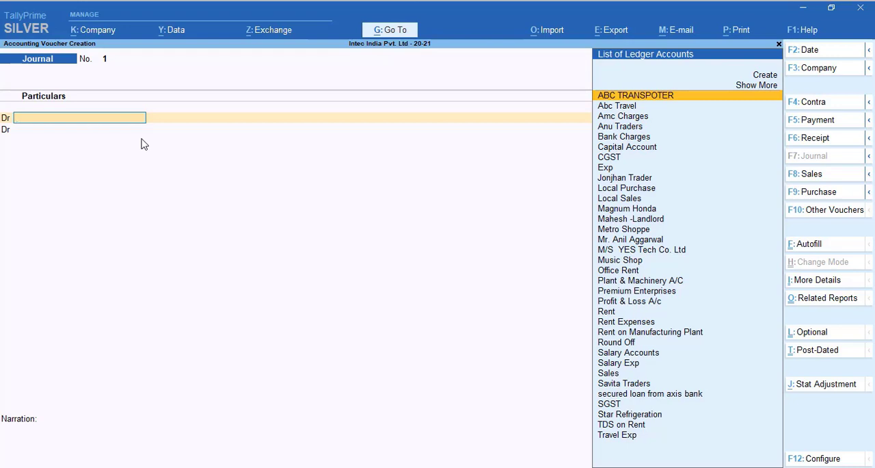
# Step: Debit Rent Expenses with 1,00,000 in the journal voucher
pyautogui.write('Rent')
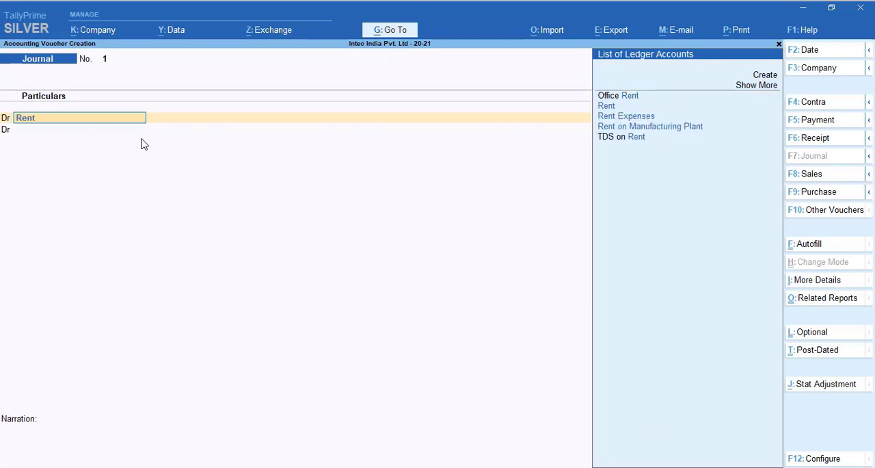
pyautogui.write(' Ex')
pyautogui.press('Return')
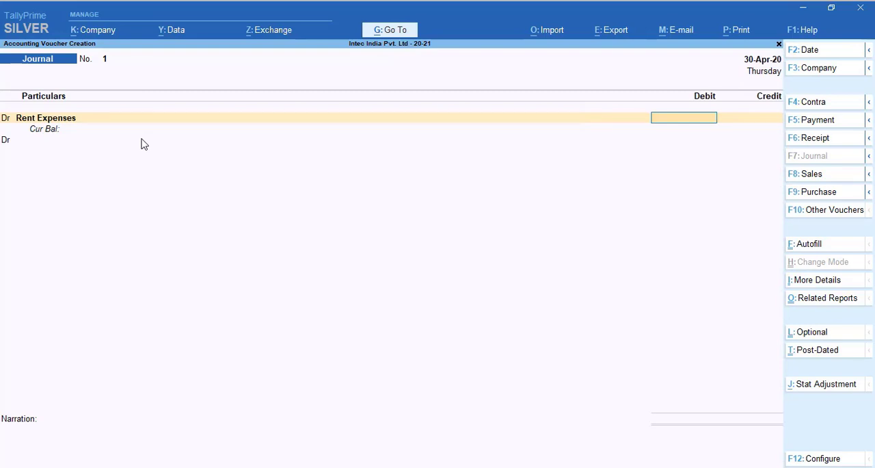
pyautogui.write('100000')
pyautogui.press('Return')
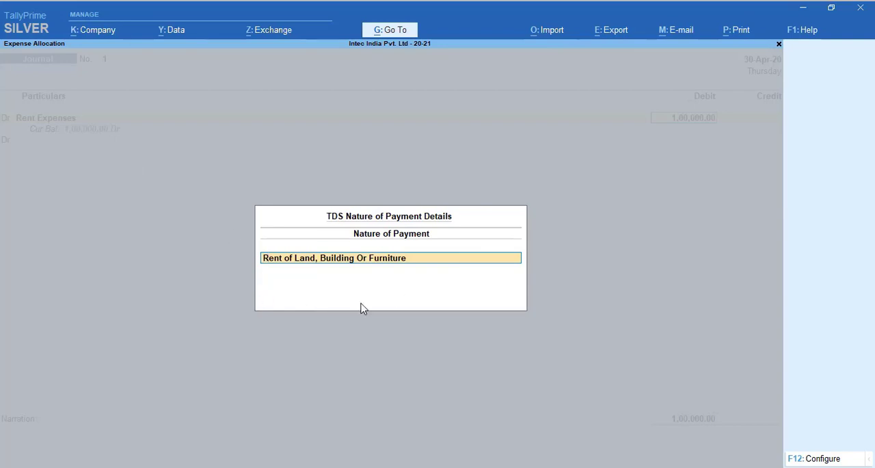
# Step: Choose Rent of Land, Building Or Furniture as the TDS nature of payment for the rent expense
pyautogui.press('BackSpace')
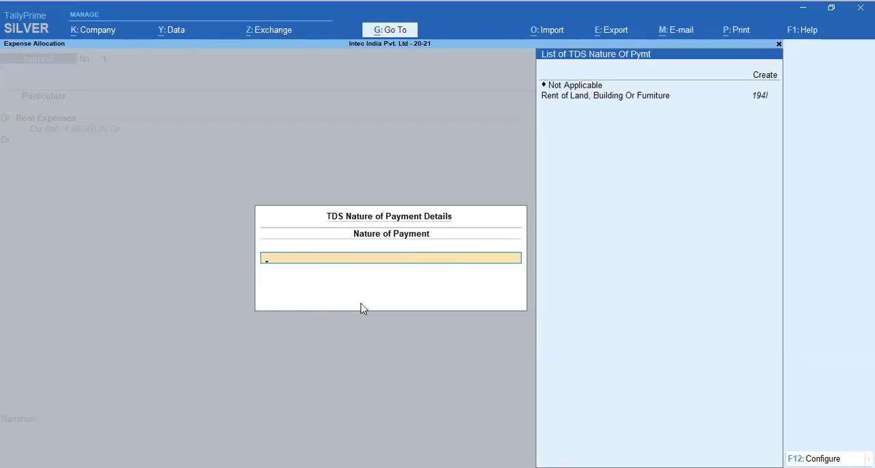
pyautogui.press('Down')
pyautogui.press('Down')
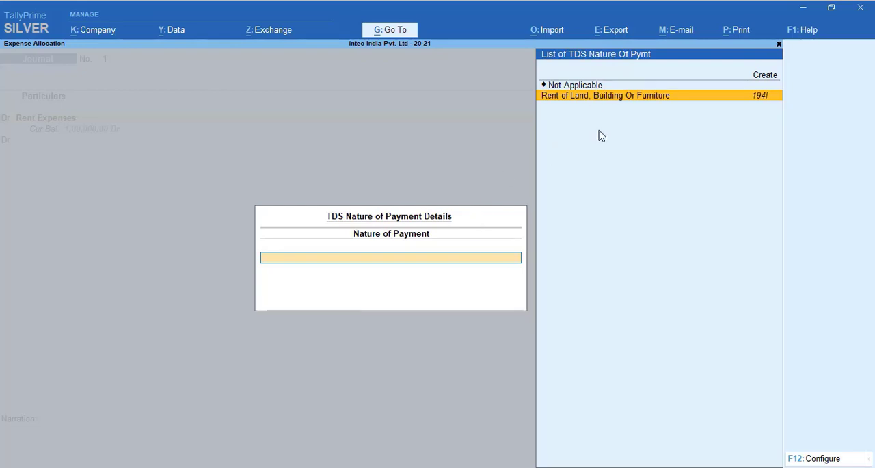
pyautogui.press('Return')
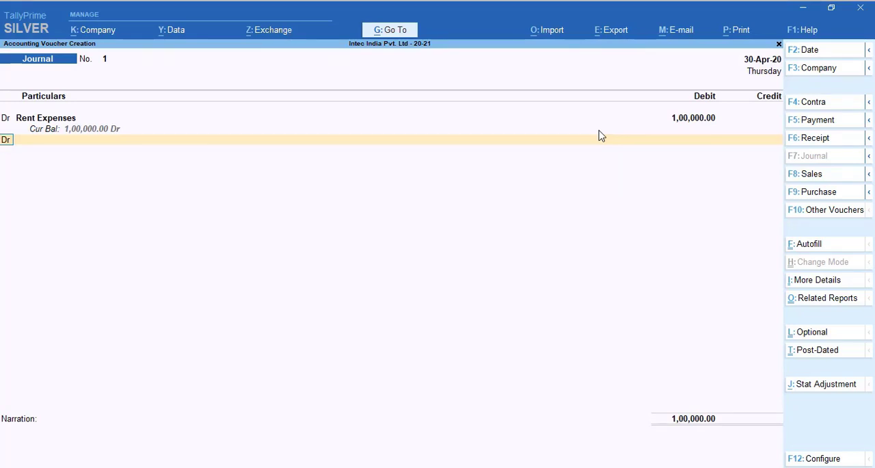
# Step: Credit the TDS-deductable party ledger with 80,000 and open its bill-wise details
pyautogui.write('cr')
pyautogui.press('Return')
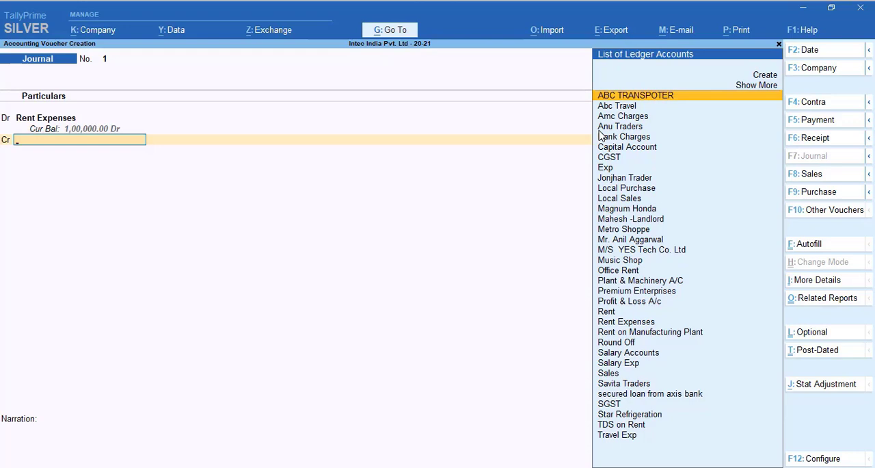
pyautogui.write('Mr')
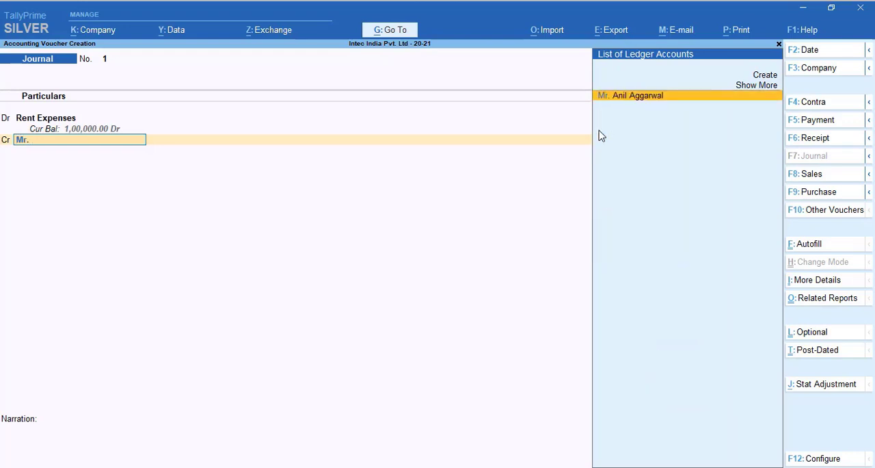
pyautogui.write('.')
pyautogui.press('Return')
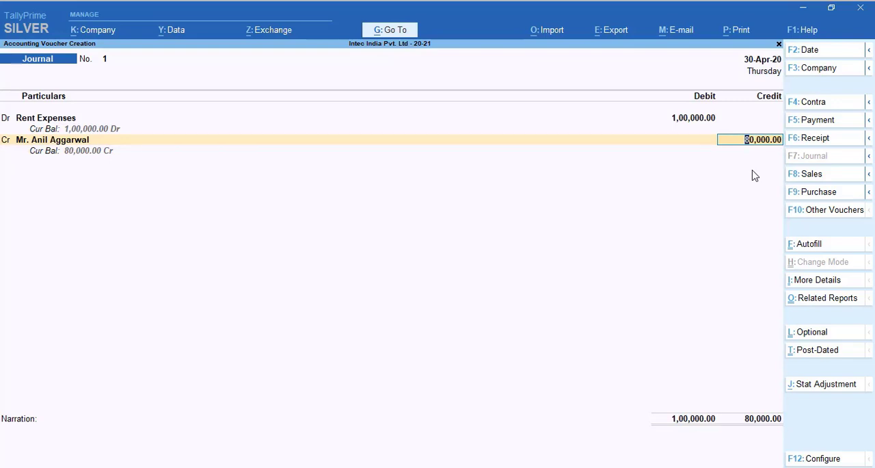
pyautogui.press('Return')
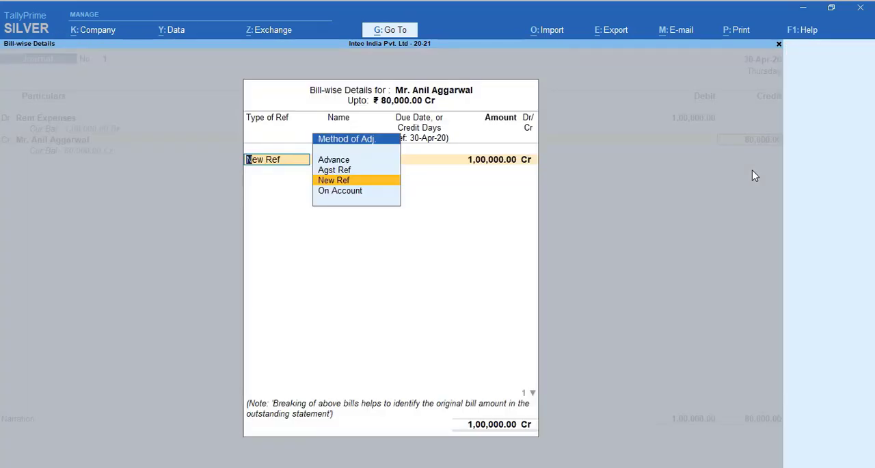
# Step: Allocate 1,00,000 Cr of the party's bill-wise details to New Ref 1
pyautogui.press('Return')
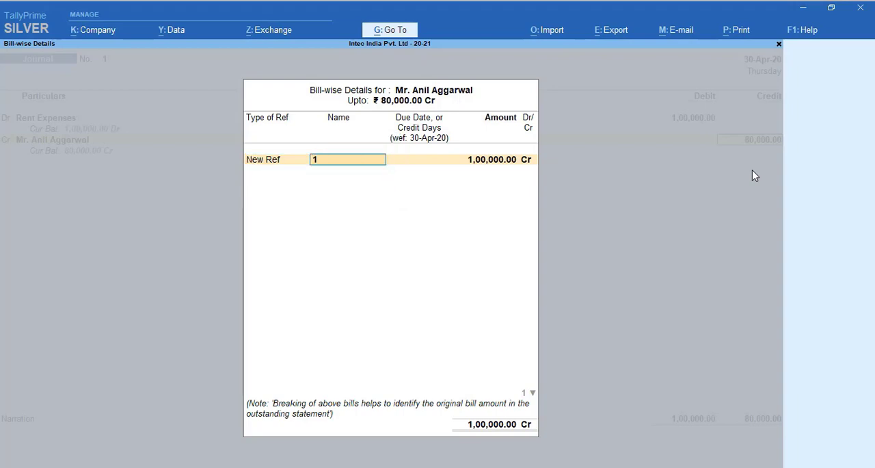
pyautogui.press('Return')
pyautogui.press('Return')
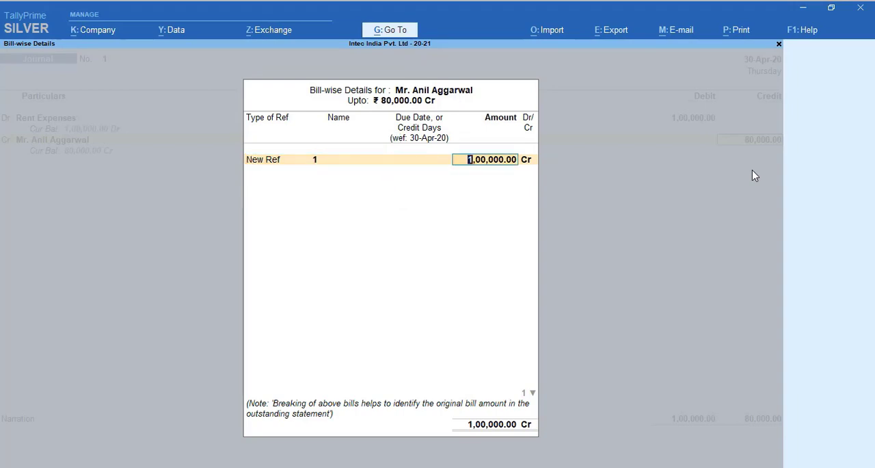
pyautogui.press('Return')
pyautogui.press('Return')
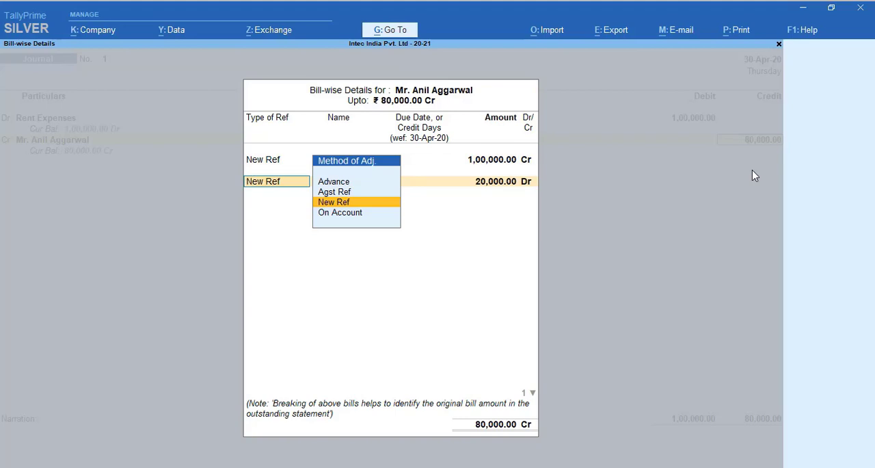
# Step: Allocate 20,000 Dr to a second New Ref line named 1 and accept the party's bill-wise details
pyautogui.press('Return')
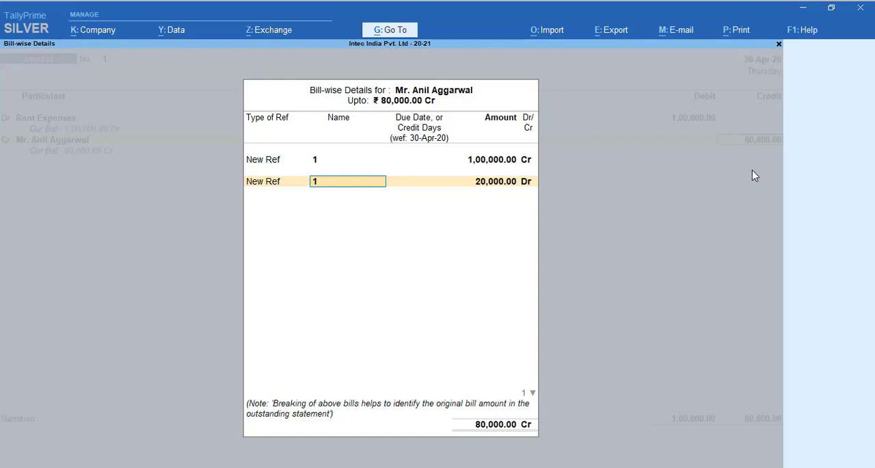
pyautogui.press('Return')
pyautogui.press('Return')
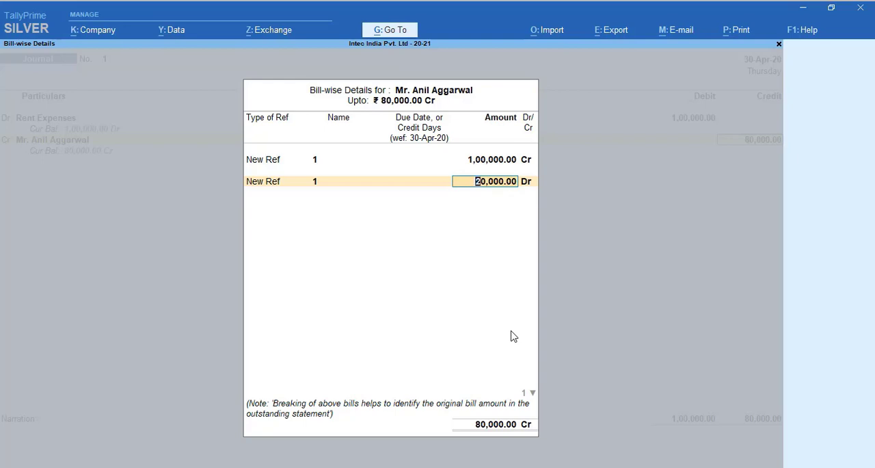
pyautogui.press('Return')
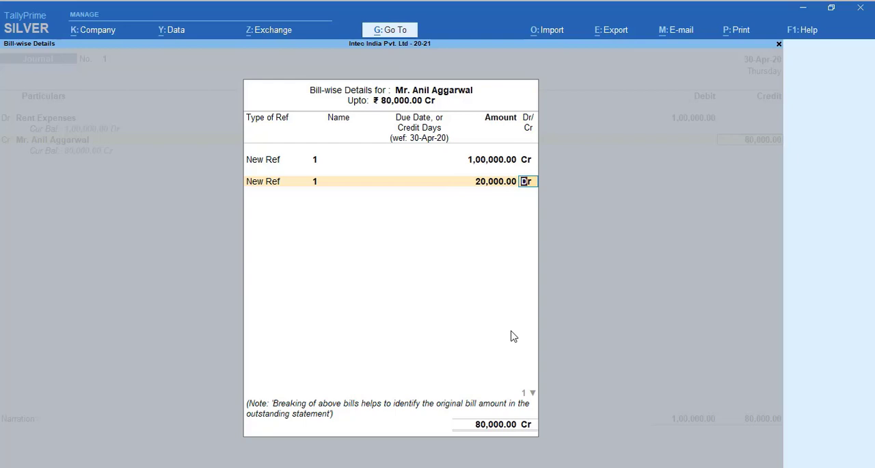
pyautogui.press('Return')
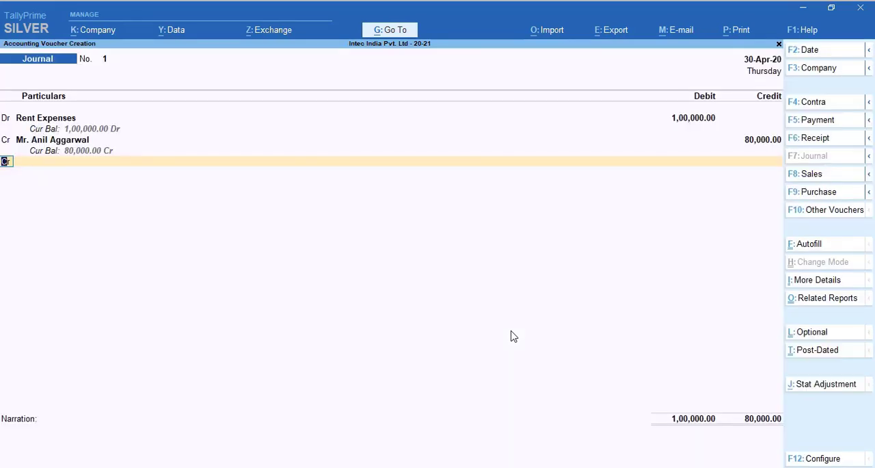
# Step: Credit the TDS on Rent ledger with 20,000 in the journal voucher
pyautogui.press('Return')
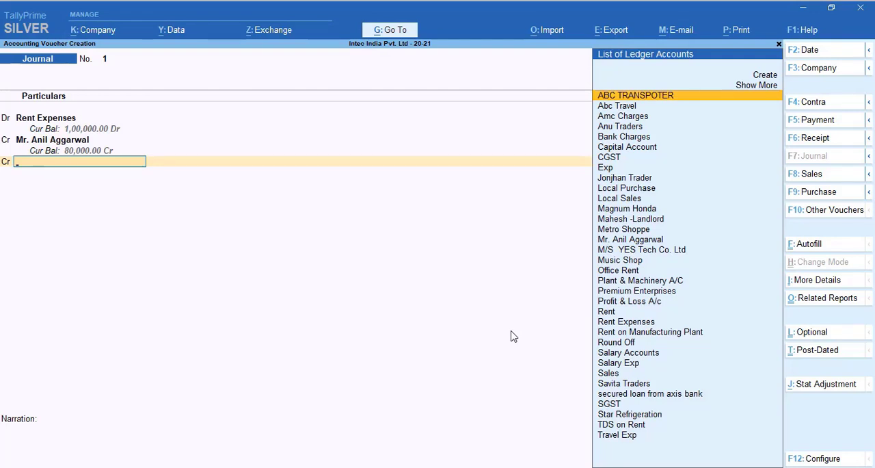
pyautogui.write('Tds')
pyautogui.press('Return')
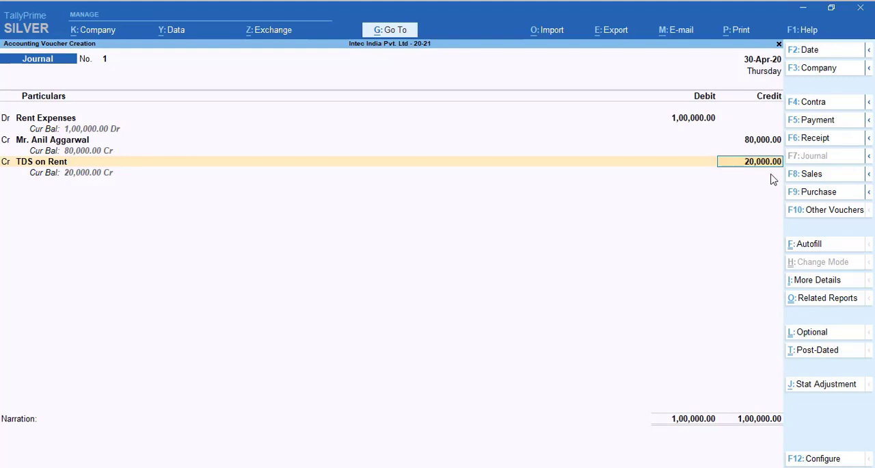
pyautogui.press('Return')
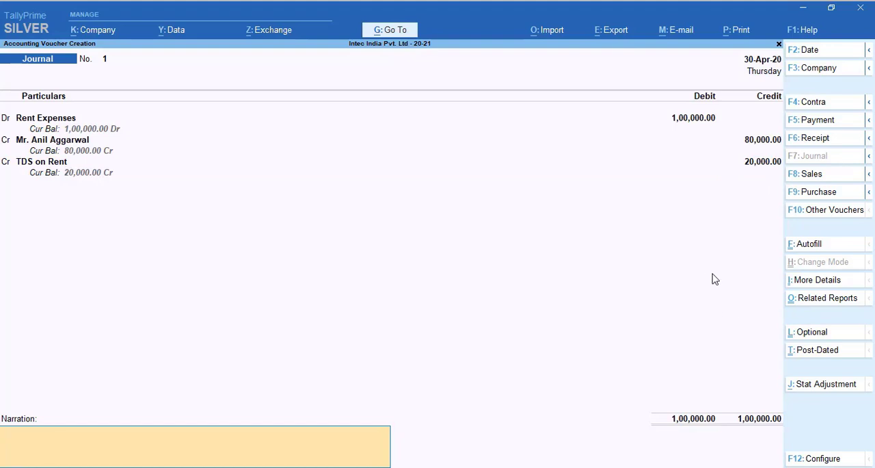
# Step: Examine the full list of additional details available for the journal voucher, including the general and e-Way Bill entries
pyautogui.click(827, 285)
pyautogui.press('Down')
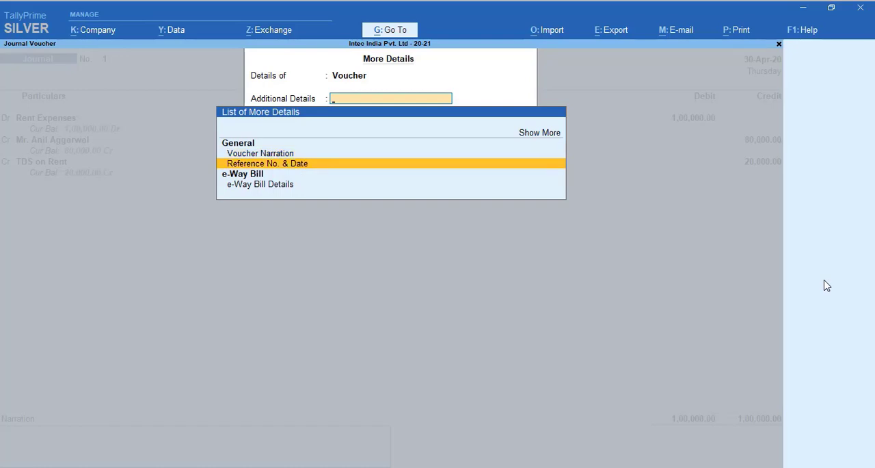
pyautogui.press('Up')
pyautogui.press('Up')
pyautogui.press('Up')
pyautogui.press('Return')
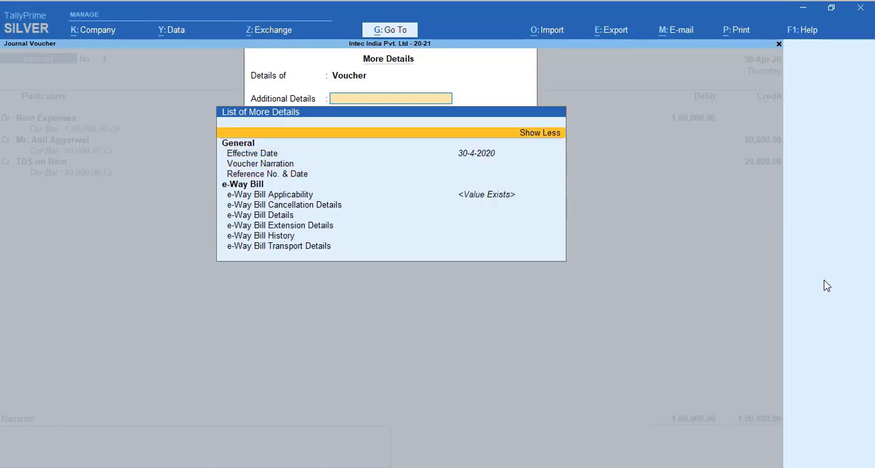
pyautogui.press('Down')
pyautogui.press('Down')
pyautogui.press('Down')
pyautogui.press('Down')
pyautogui.press('Down')
pyautogui.press('Down')
pyautogui.press('Down')
pyautogui.press('Down')
pyautogui.press('Down')
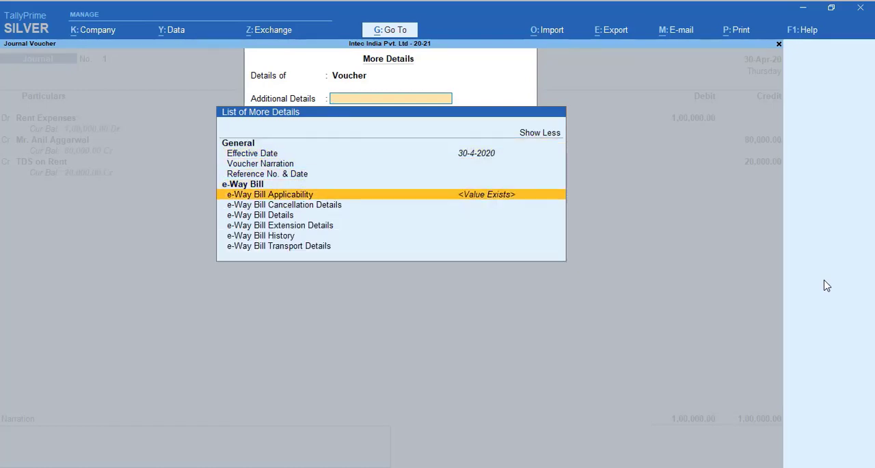
pyautogui.press('Down')
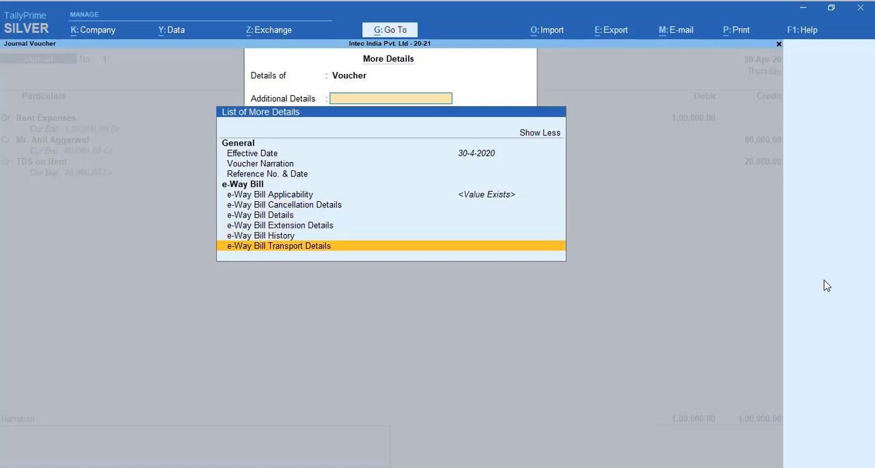
pyautogui.press('Up')
pyautogui.press('Up')
pyautogui.press('Up')
pyautogui.press('Up')
pyautogui.press('Up')
pyautogui.press('Up')
pyautogui.press('Escape')
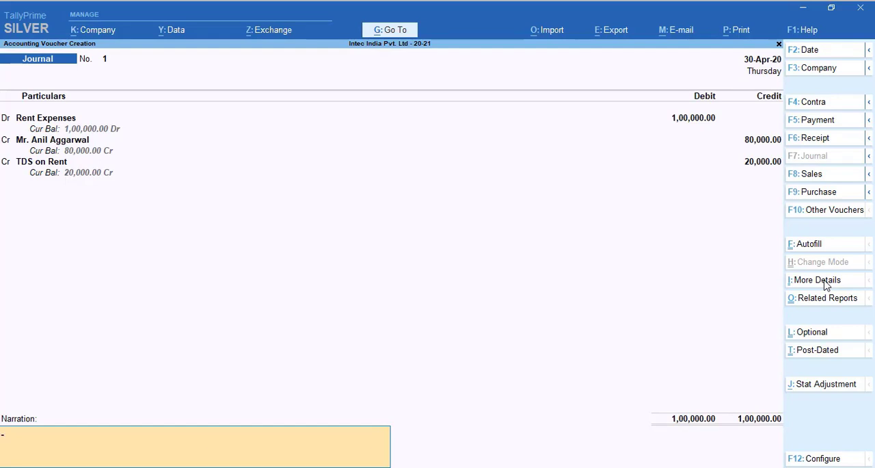
# Step: Save the journal voucher without a narration and leave voucher creation
pyautogui.press('Return')
pyautogui.press('Return')
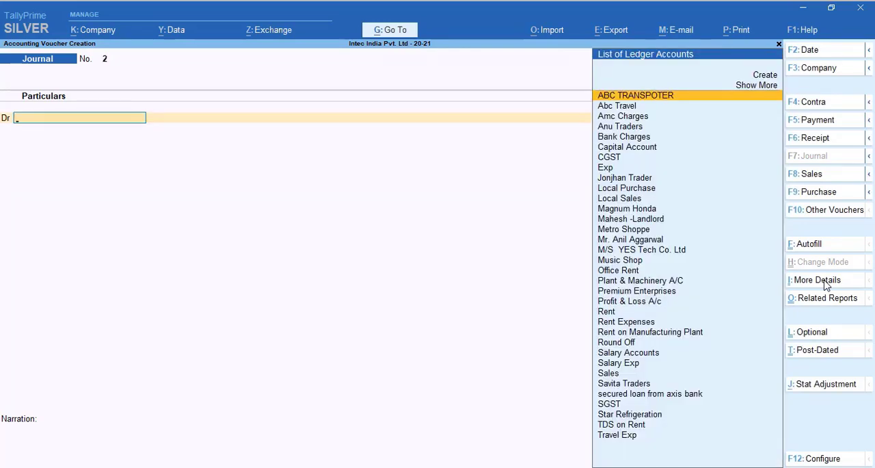
pyautogui.press('Escape')
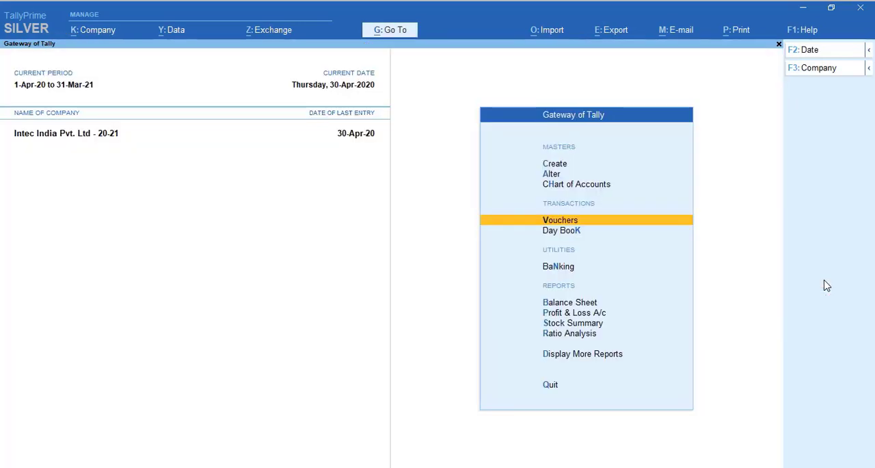
# Step: Review the ledger vouchers of Rent Expenses in the account books
pyautogui.press('d')
pyautogui.press('a')
pyautogui.press('l')
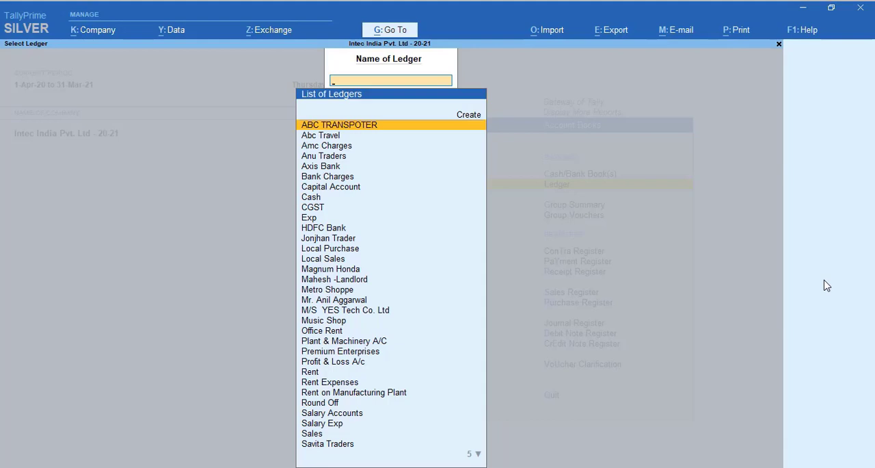
pyautogui.write('Ren')
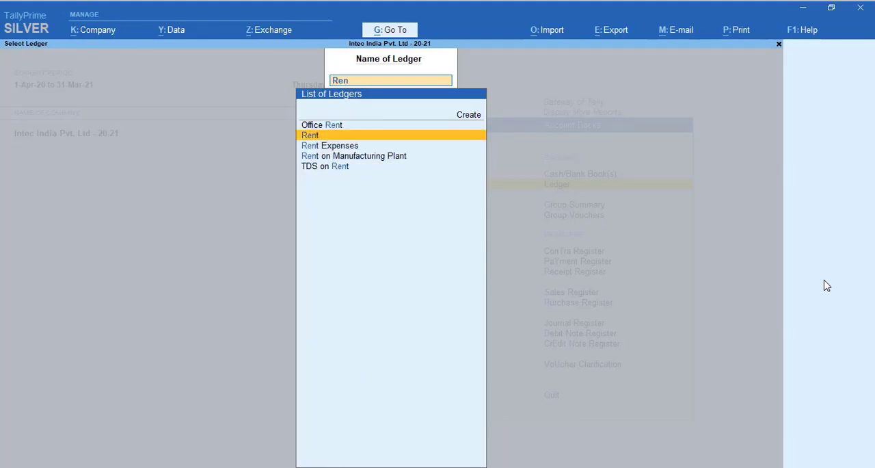
pyautogui.press('Down')
pyautogui.press('Return')
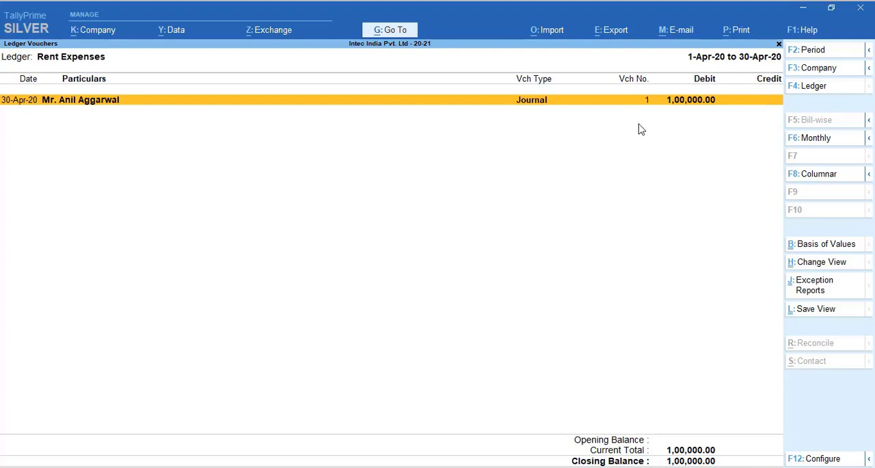
pyautogui.press('Escape')
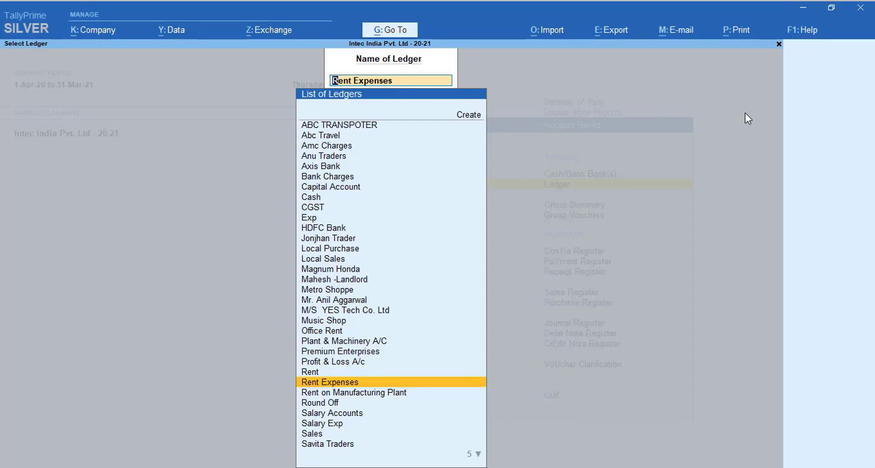
# Step: Review the ledger vouchers of the landlord party credited in the rent journal
pyautogui.write('cre')
pyautogui.press('BackSpace')
pyautogui.press('BackSpace')
pyautogui.press('BackSpace')
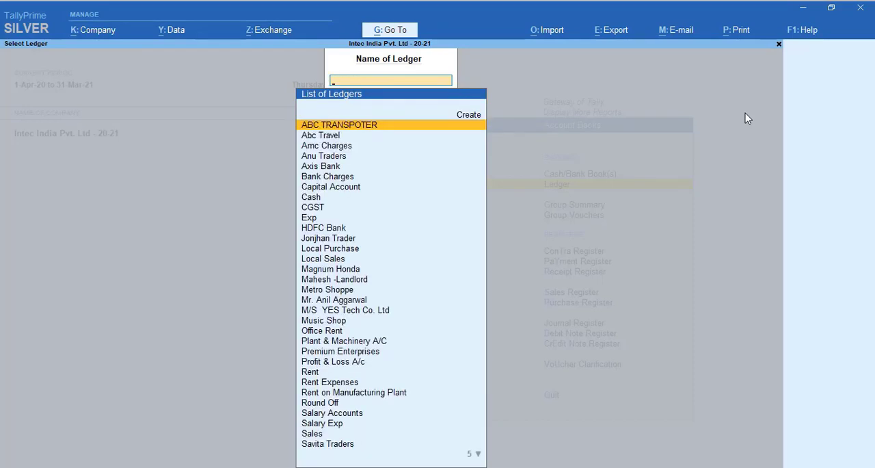
pyautogui.write('anil')
pyautogui.press('Return')
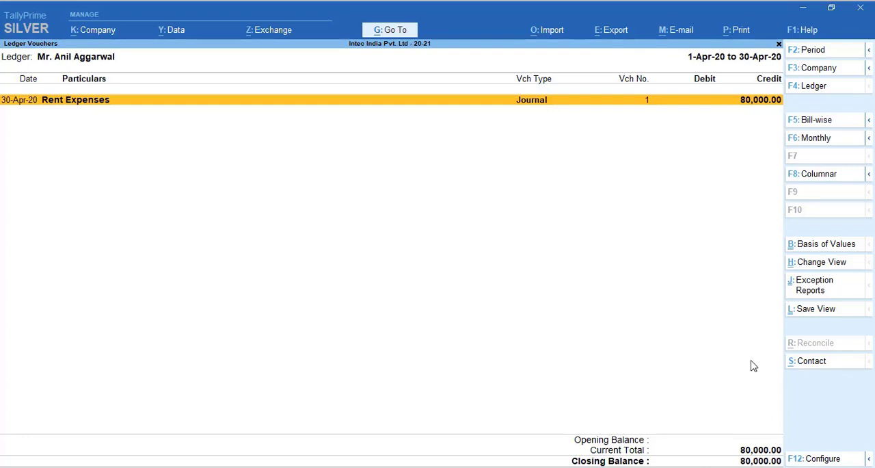
pyautogui.press('Escape')
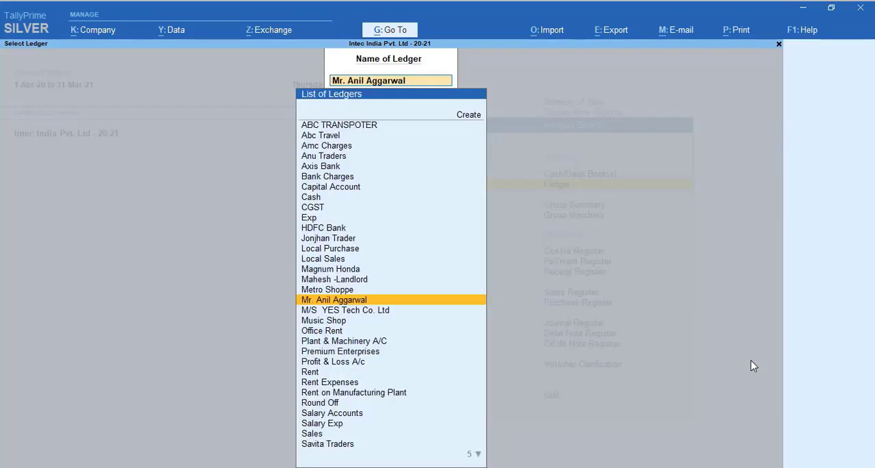
# Step: Review the ledger vouchers of TDS on Rent and return to the Gateway of Tally
pyautogui.write('Tds')
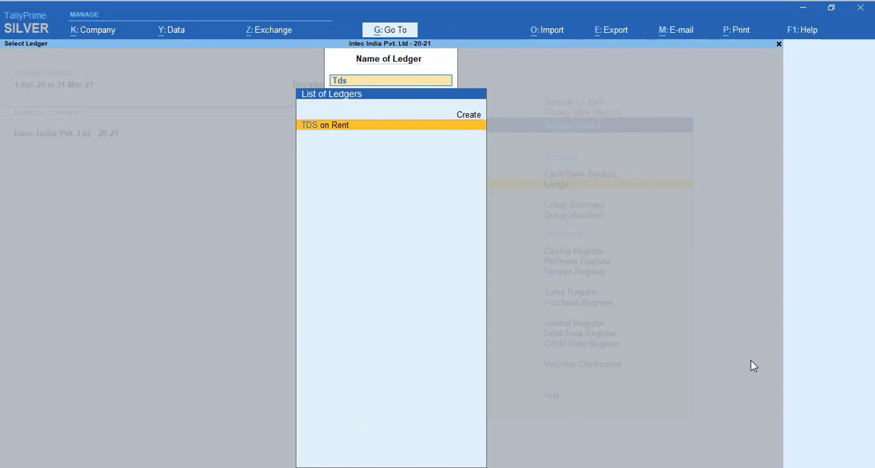
pyautogui.press('Return')
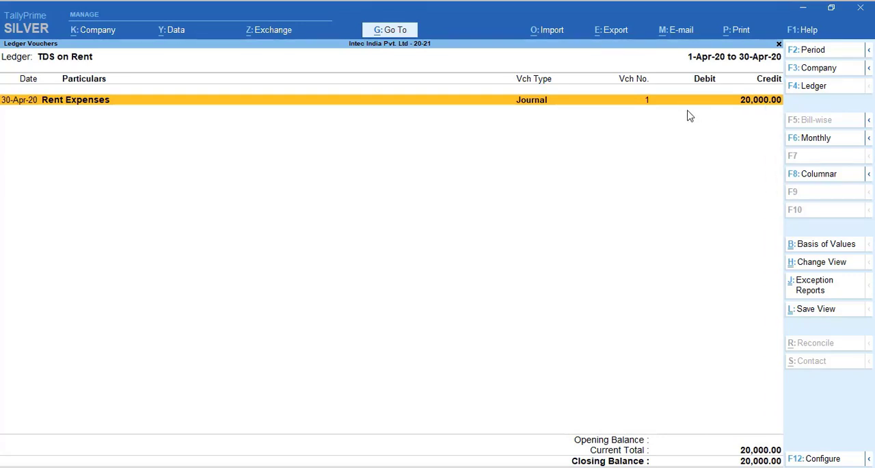
pyautogui.press('Escape')
pyautogui.press('Escape')
pyautogui.press('Escape')
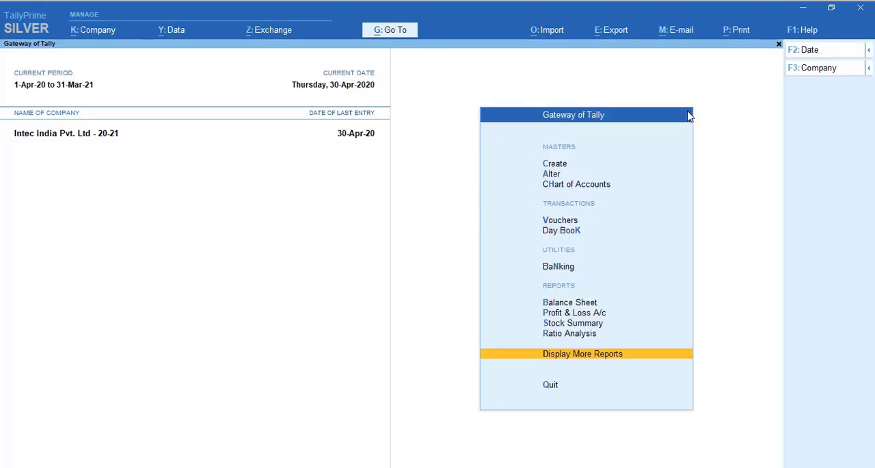
# Step: Start a payment voucher dated 1-5-2020
pyautogui.press('Down')
pyautogui.press('Down')
pyautogui.press('Down')
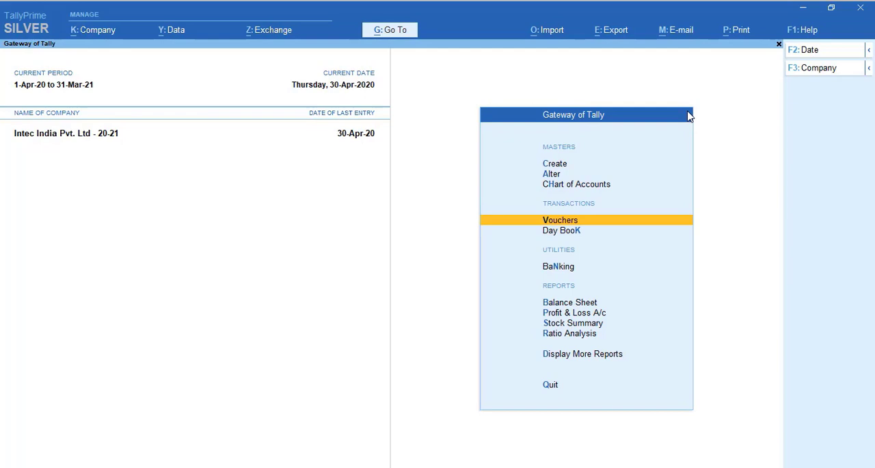
pyautogui.press('Return')
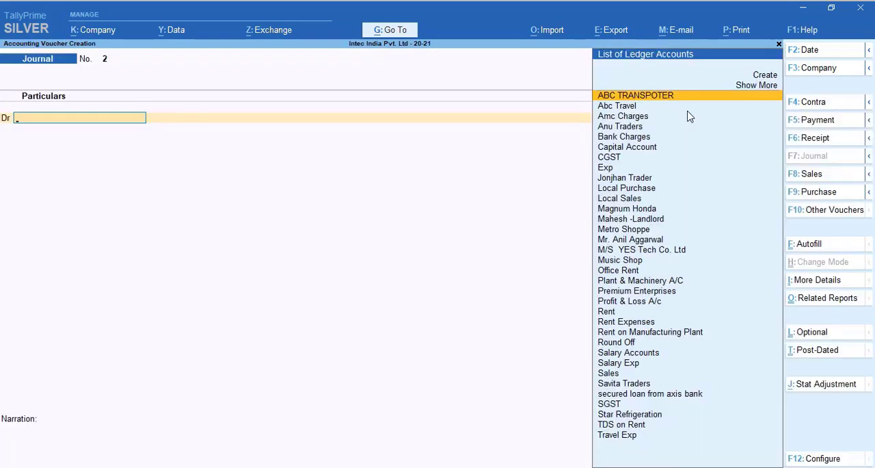
pyautogui.click(836, 126)
pyautogui.press('F2')
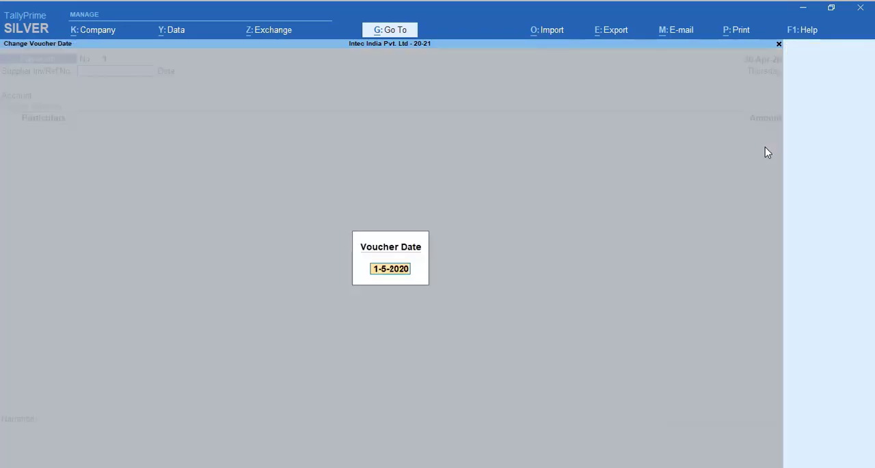
pyautogui.press('Return')
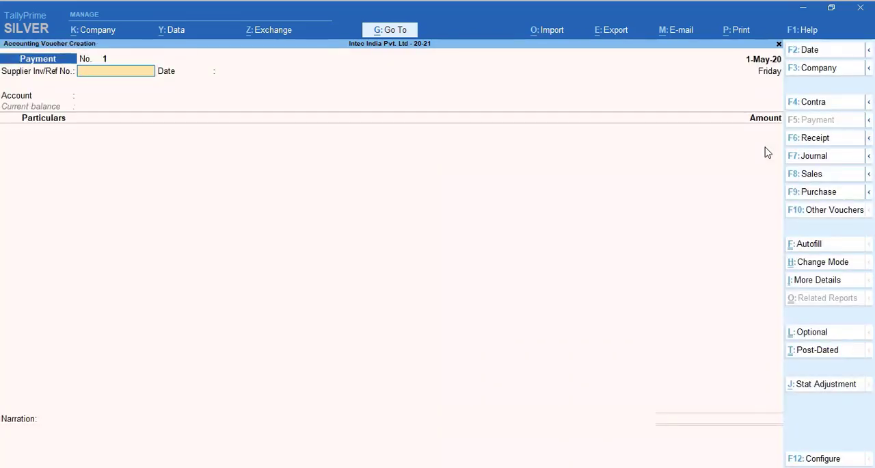
# Step: Leave the supplier invoice reference blank and choose Axis Bank as the payment account
pyautogui.press('Return')
pyautogui.press('Return')
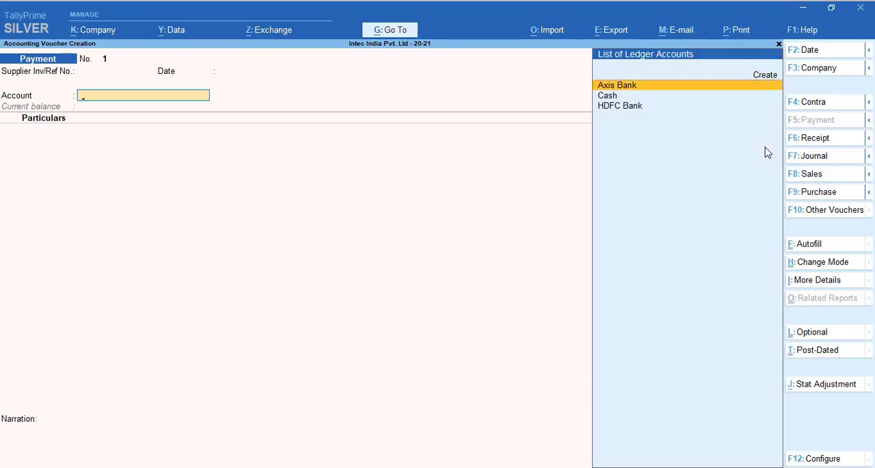
pyautogui.press('Return')
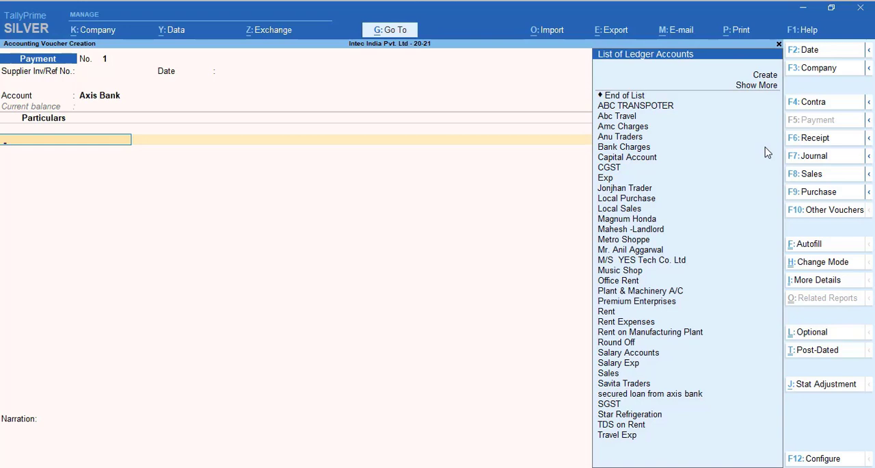
# Step: Enter a payment of 80,000 to the landlord party ledger and open its bill-wise details
pyautogui.write('Anil')
pyautogui.press('Return')
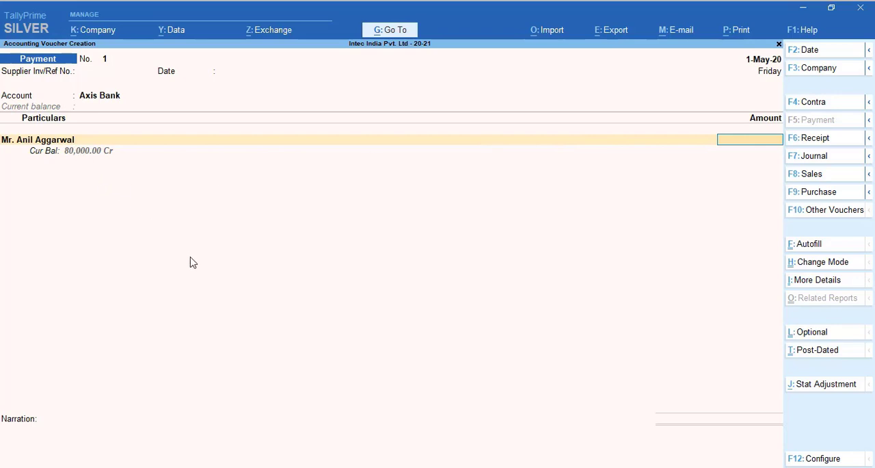
pyautogui.write('80,0')
pyautogui.write('0000')
pyautogui.press('Return')
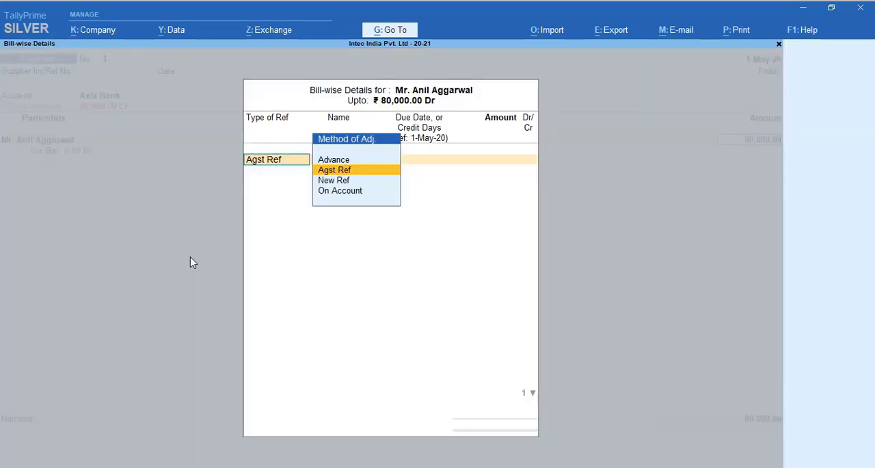
# Step: Allocate the full 80,000 debit against the landlord's pending bill 1 dated 30-Apr-20 as Agst Ref
pyautogui.press('Return')
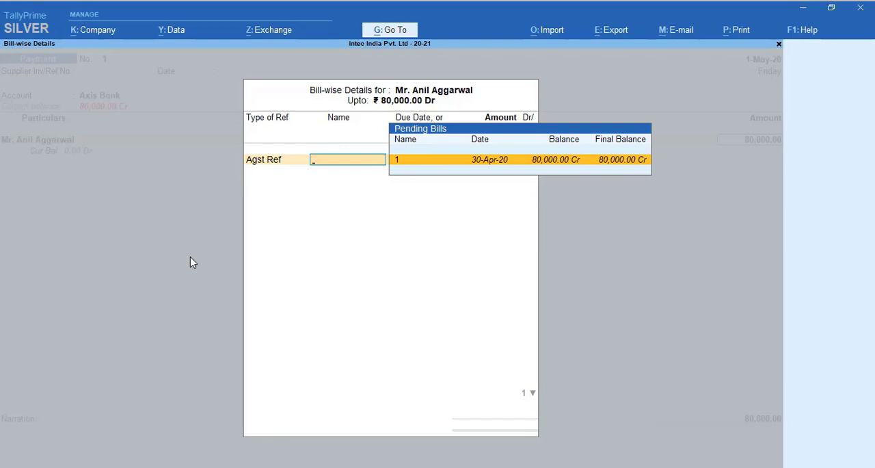
pyautogui.press('Return')
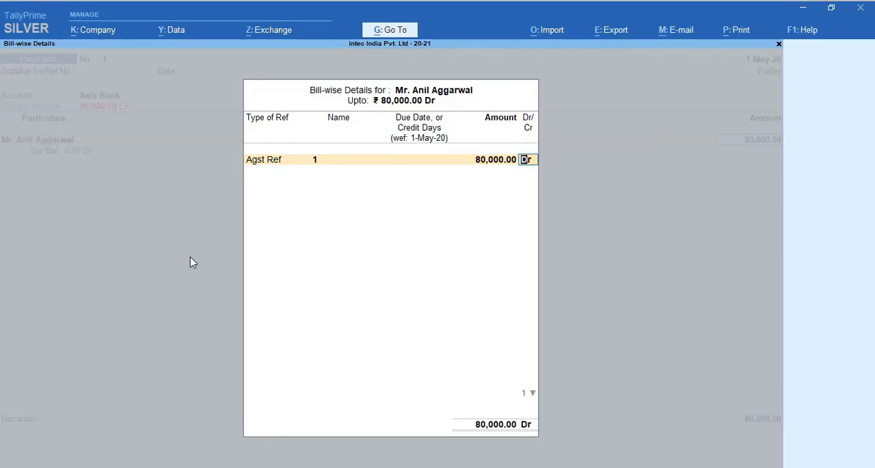
pyautogui.press('BackSpace')
pyautogui.press('Return')
pyautogui.press('Return')
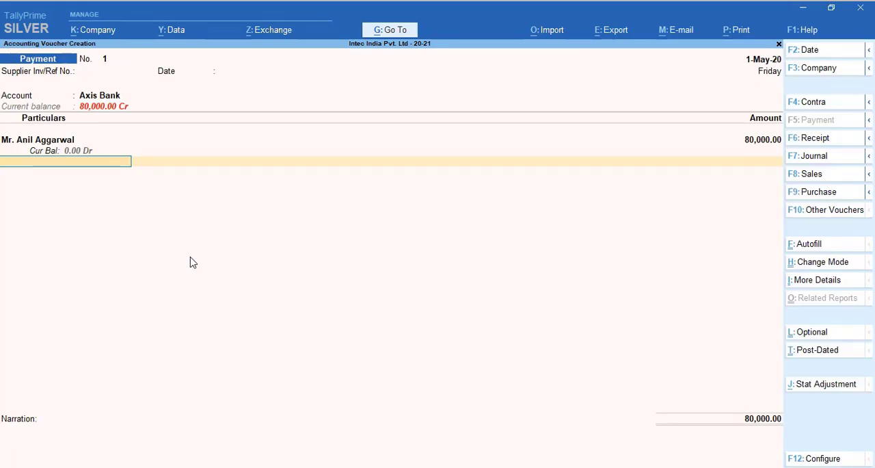
# Step: Accept the Axis Bank allocation as an A/c Payee cheque dated 1-May-20 and save the payment voucher
pyautogui.press('Return')
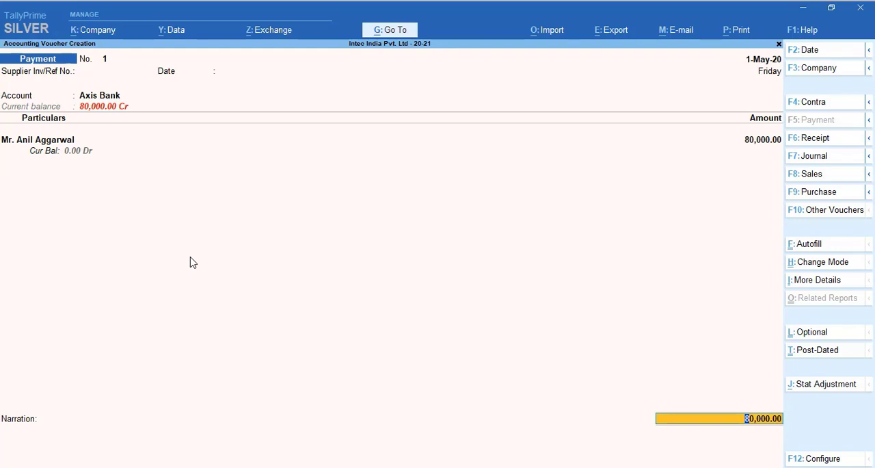
pyautogui.press('Return')
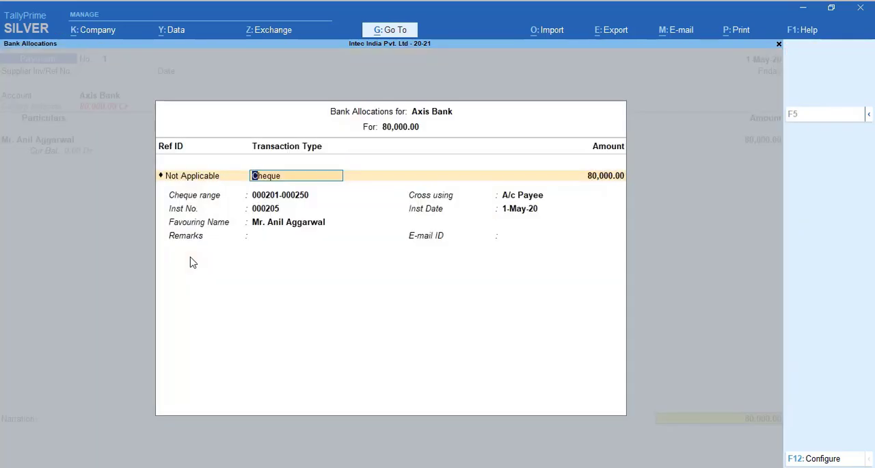
pyautogui.press('Return')
pyautogui.press('Return')
pyautogui.press('Return')
pyautogui.press('Return')
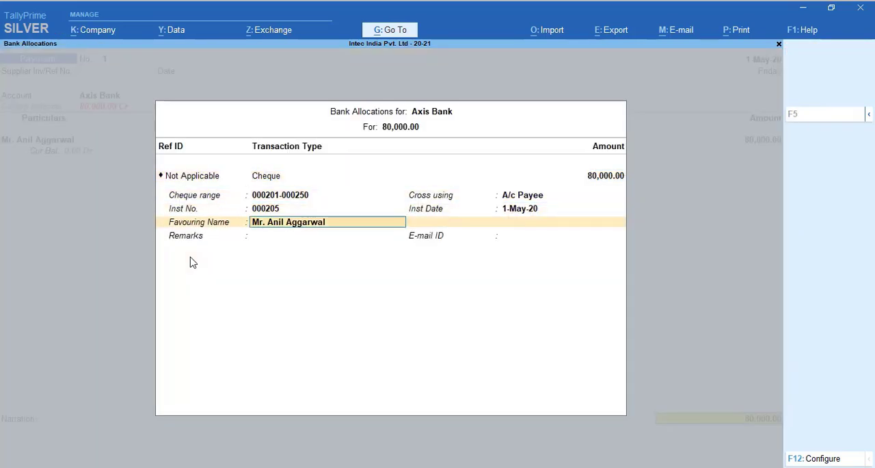
pyautogui.press('Return')
pyautogui.press('Return')
pyautogui.press('Return')
pyautogui.press('Return')
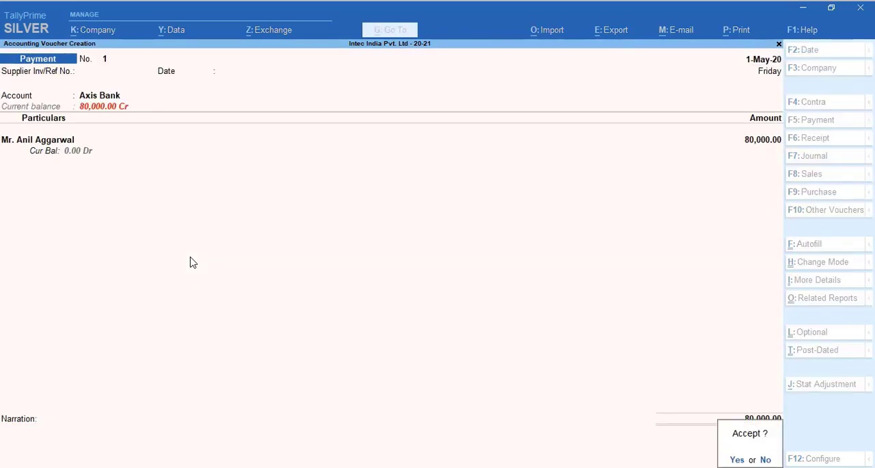
pyautogui.press('y')
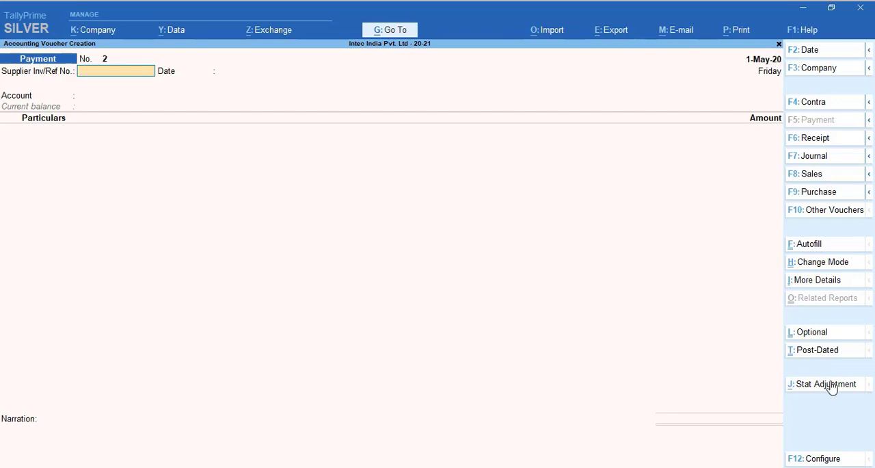
# Step: Start Autofill in the new payment voucher with transaction type Stat Payment and tax type TDS
pyautogui.click(817, 247)
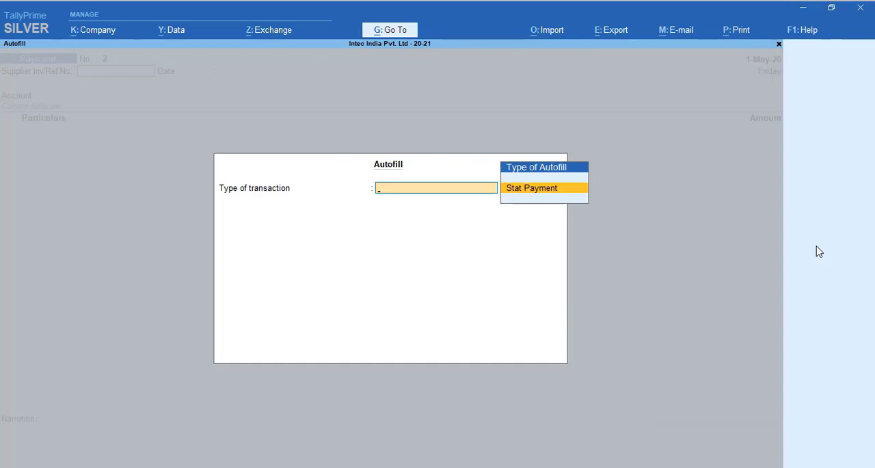
pyautogui.press('Return')
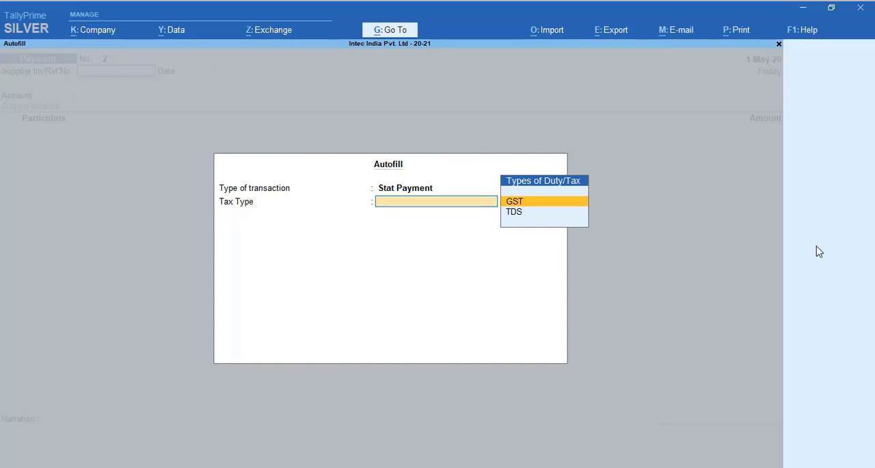
pyautogui.press('Down')
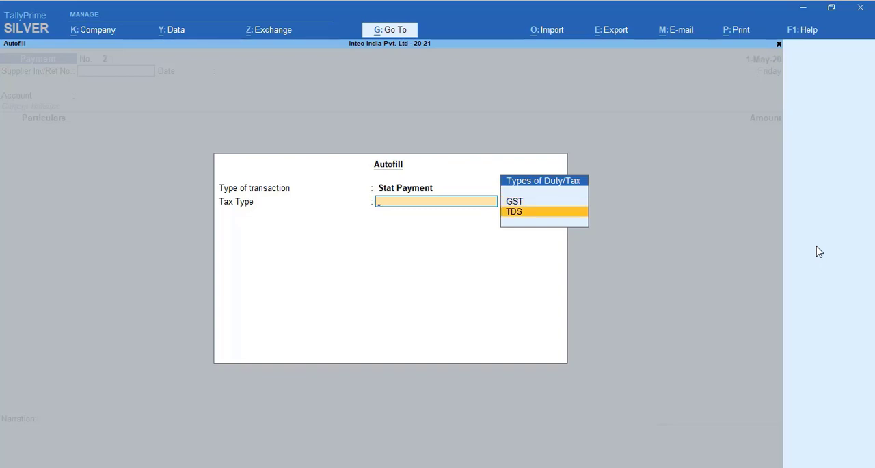
pyautogui.press('Return')
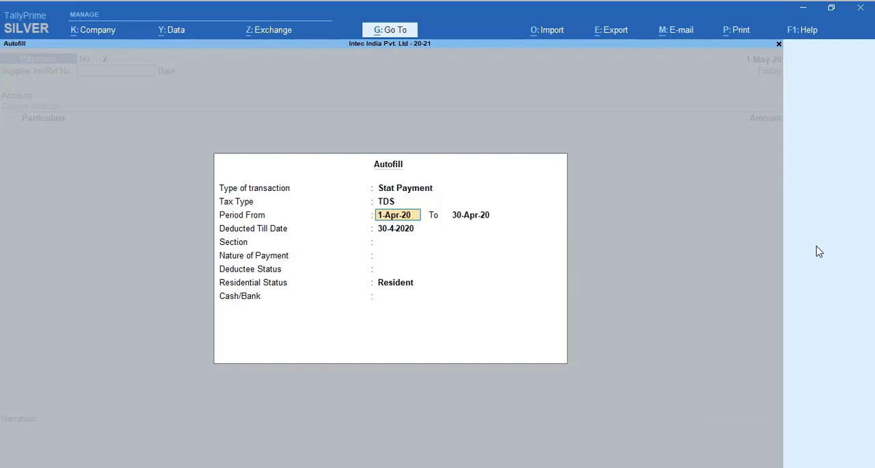
# Step: Accept the period 1-Apr-20 to 30-Apr-20 and deducted-till date 30-4-2020, choosing section 194I and nature of payment Rent of Land, Building Or Furniture
pyautogui.press('Return')
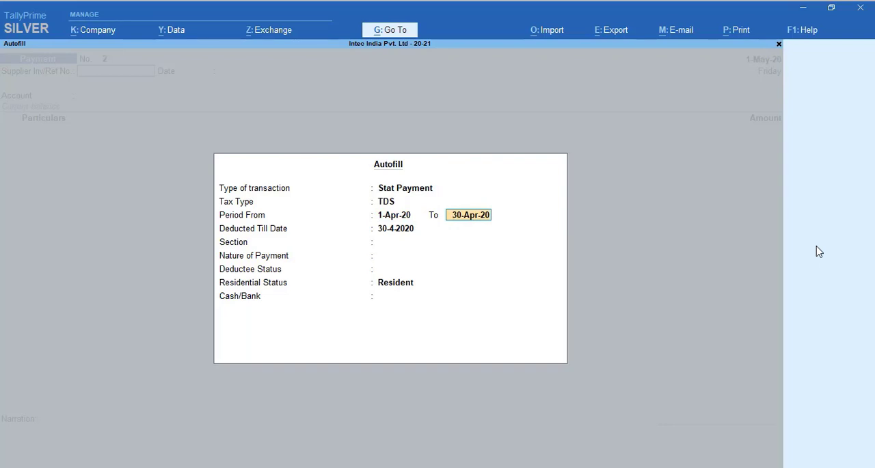
pyautogui.press('Return')
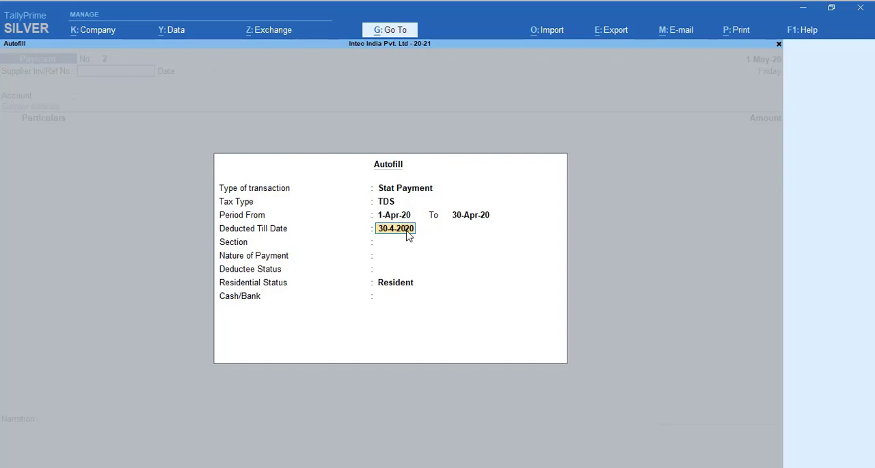
pyautogui.press('Return')
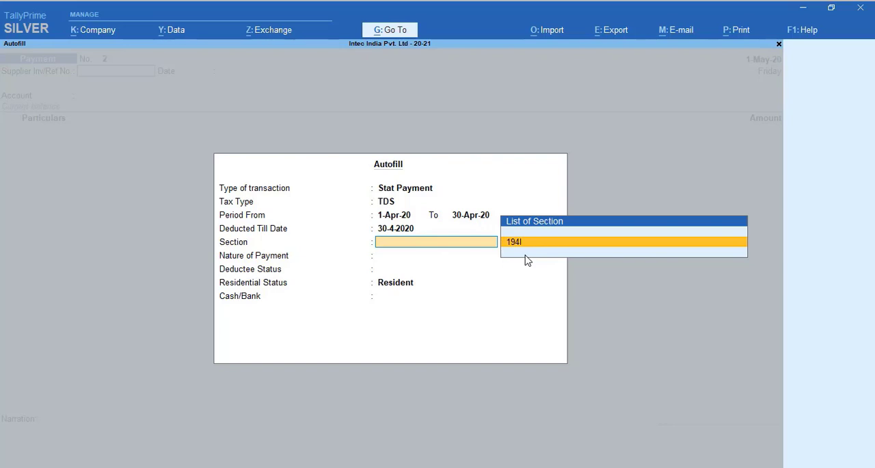
pyautogui.press('Return')
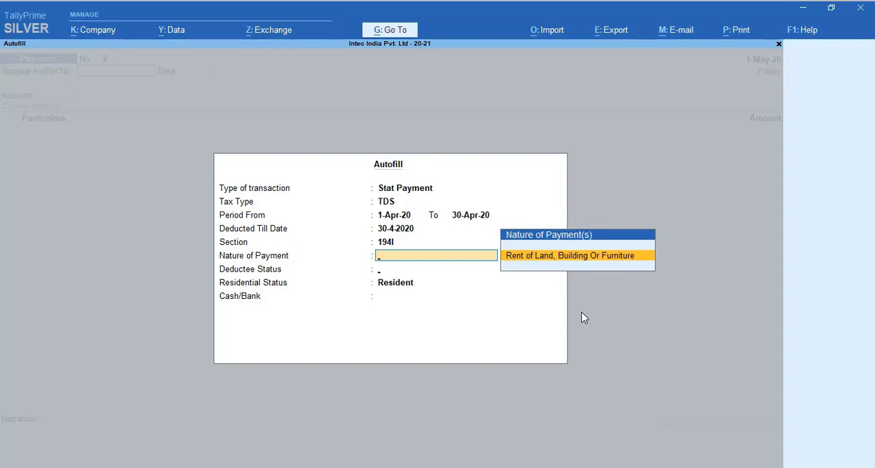
pyautogui.press('Return')
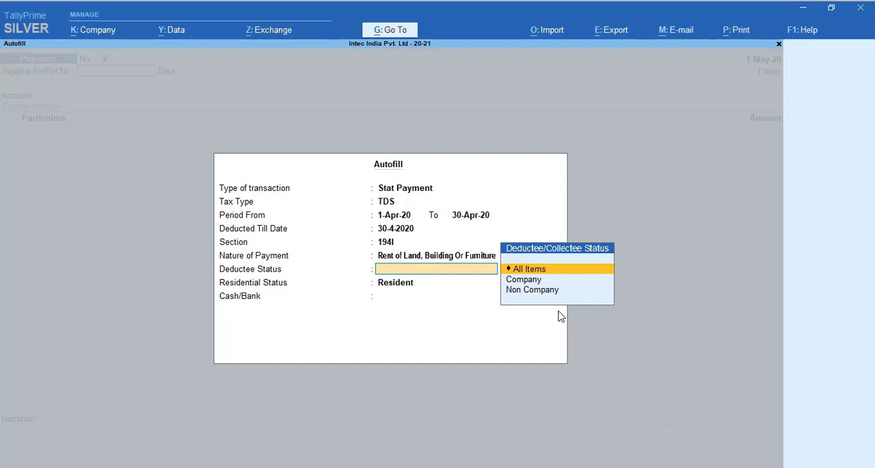
# Step: Complete the Autofill with All Items for deductee and residential status, and Axis Bank as the cash/bank ledger
pyautogui.press('Return')
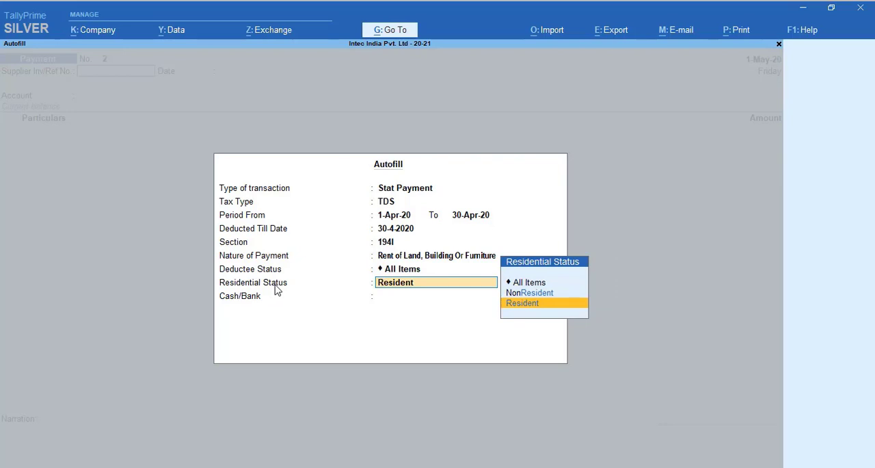
pyautogui.press('Up')
pyautogui.press('Up')
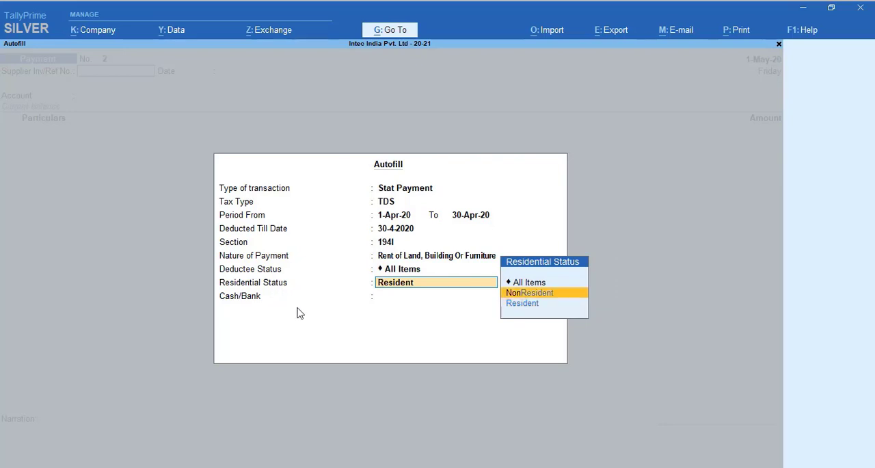
pyautogui.press('Return')
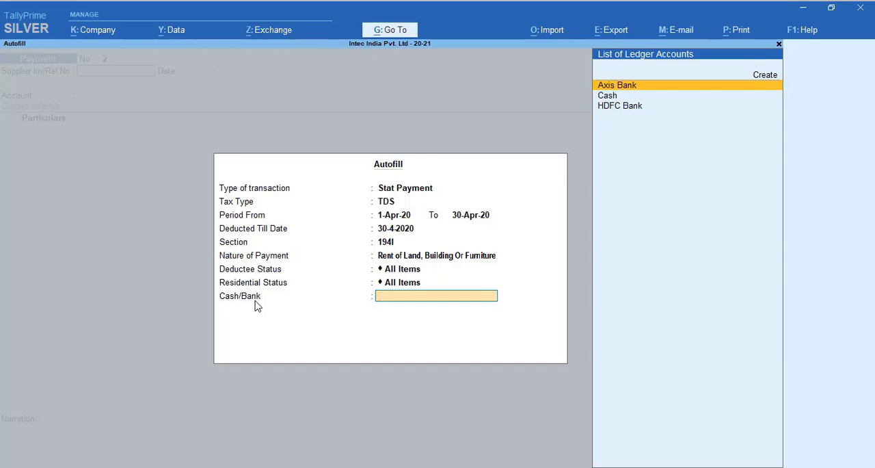
pyautogui.press('Return')
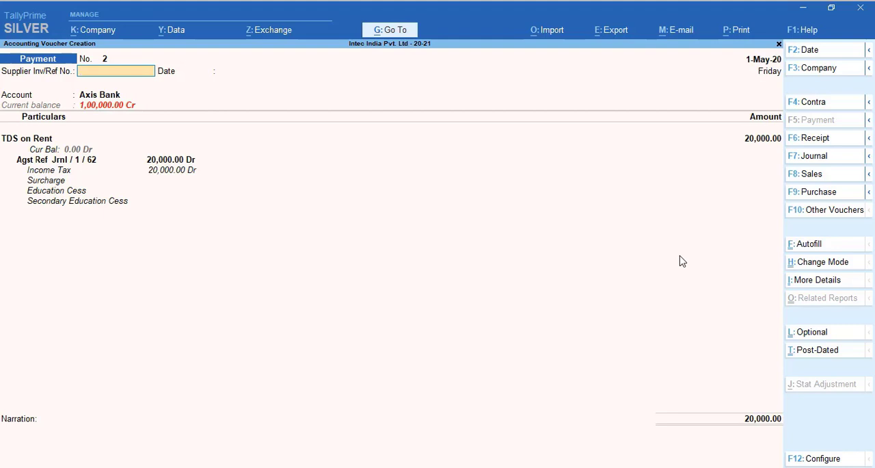
# Step: Accept the 20,000 Axis Bank allocation as an A/c Payee cheque dated 1-May-20 and save the TDS payment voucher without narration
pyautogui.press('Return')
pyautogui.press('Return')
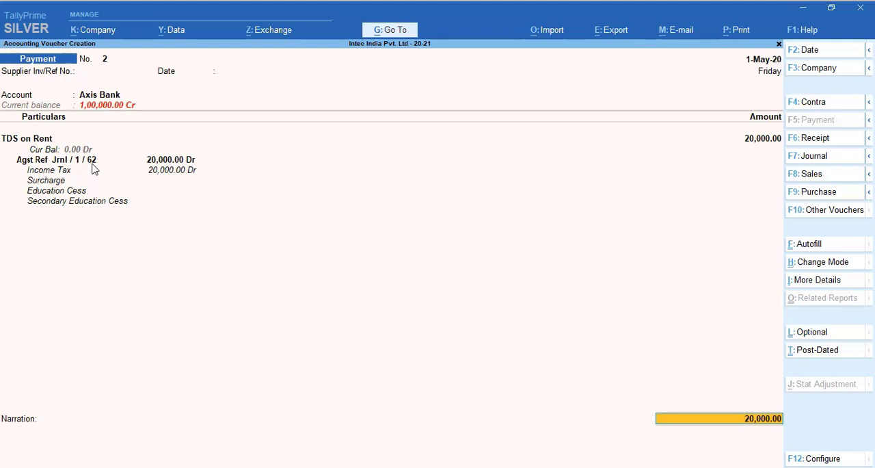
pyautogui.press('Return')
pyautogui.press('Return')
pyautogui.press('Return')
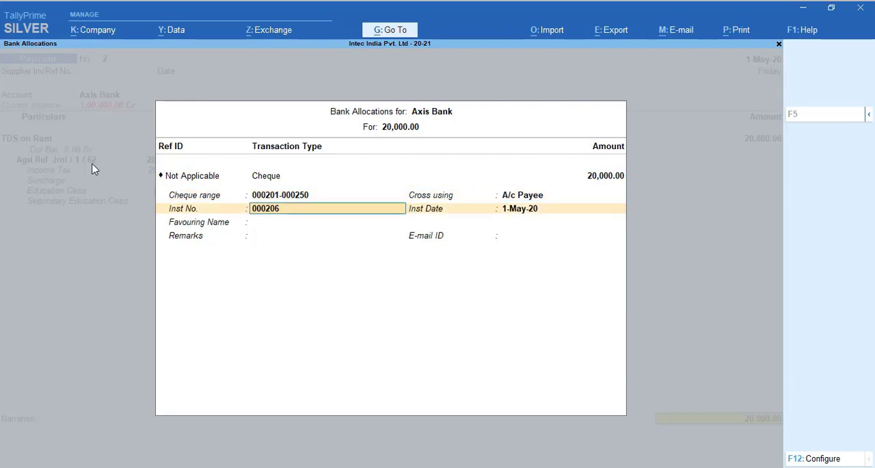
pyautogui.press('Return')
pyautogui.press('Return')
pyautogui.press('Return')
pyautogui.press('Return')
pyautogui.press('Return')
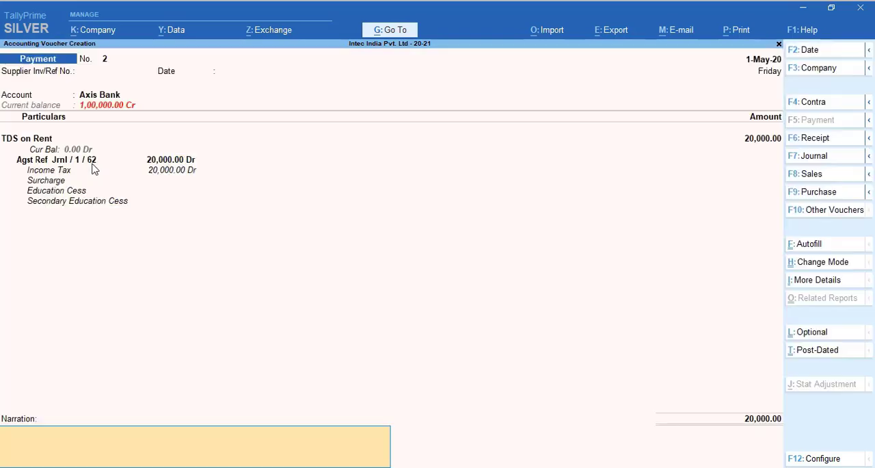
pyautogui.press('Return')
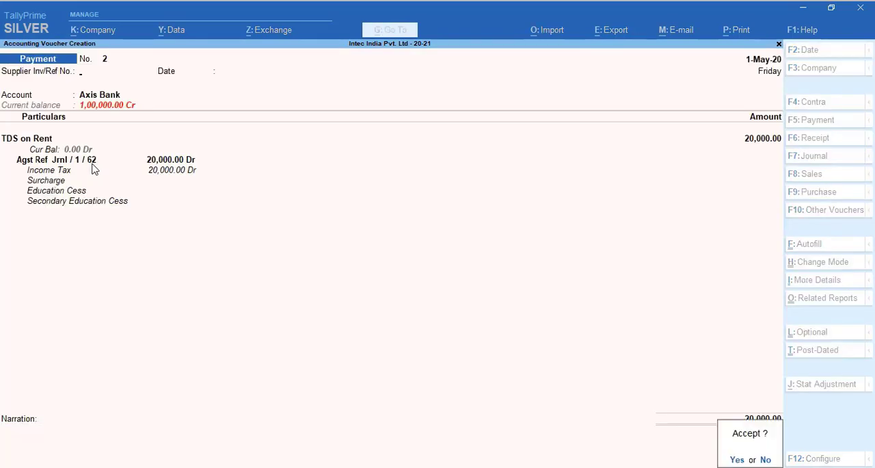
pyautogui.press('Return')
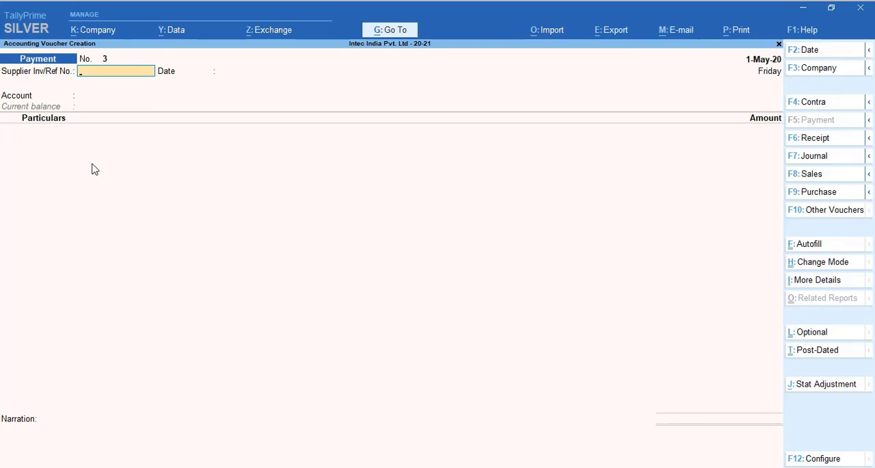
pyautogui.press('pageup')
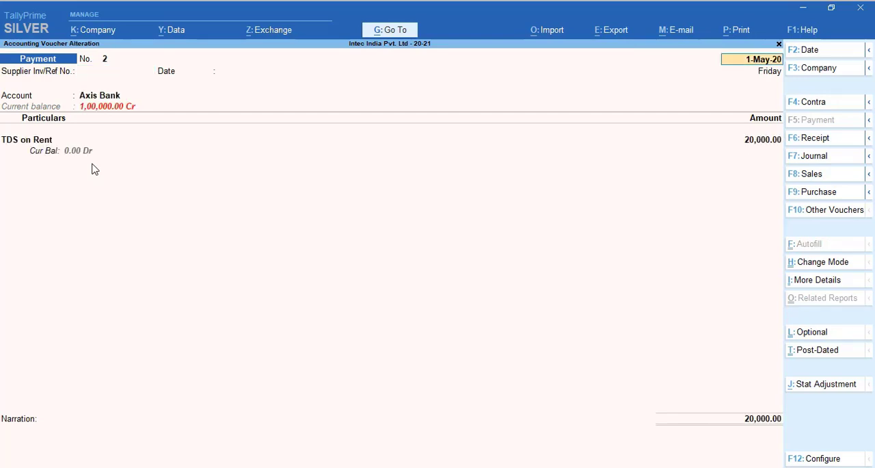
pyautogui.hotkey('alt', 'p')
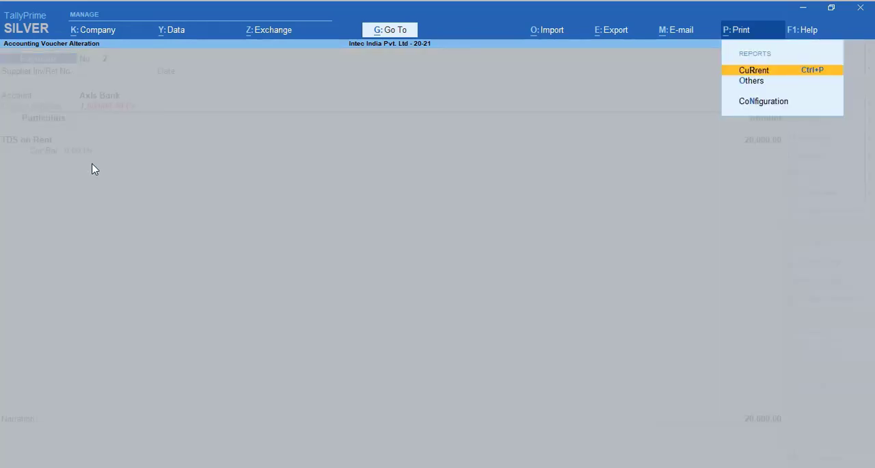
pyautogui.press('Escape')
pyautogui.press('Escape')
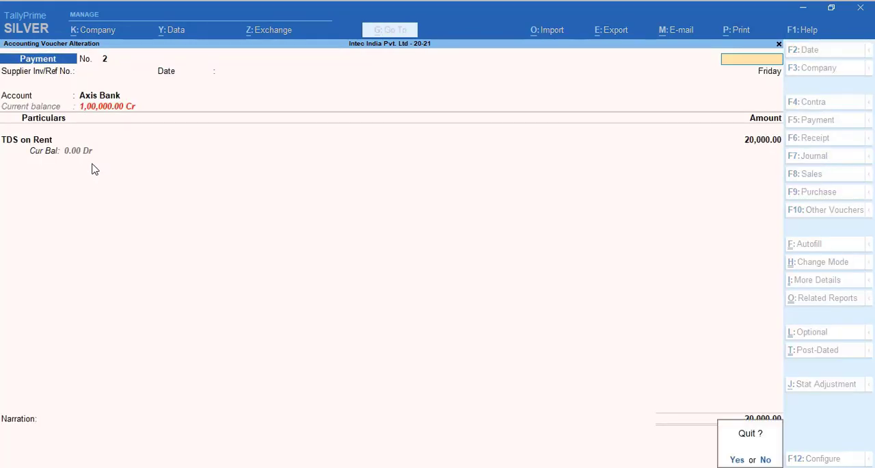
pyautogui.press('y')
# Step: Reopen the saved TDS on Rent payment voucher for printing and set Show Payment Mode on the top of Voucher to Yes
pyautogui.press('pageup')
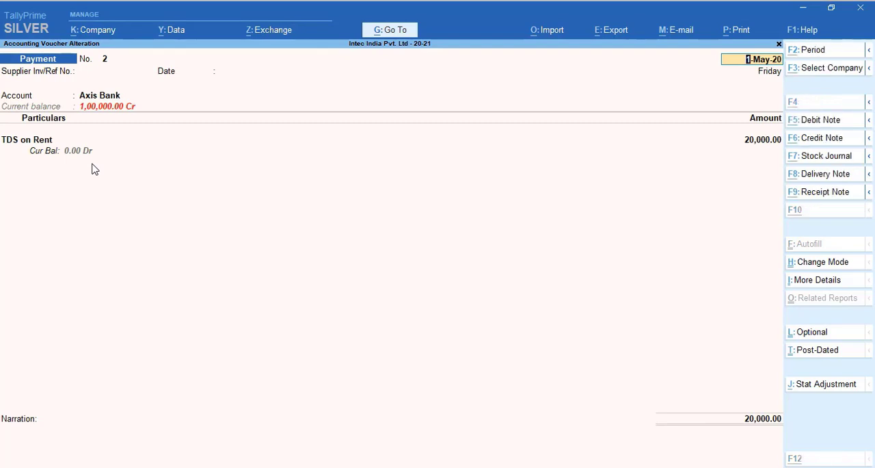
pyautogui.hotkey('alt', 'p')
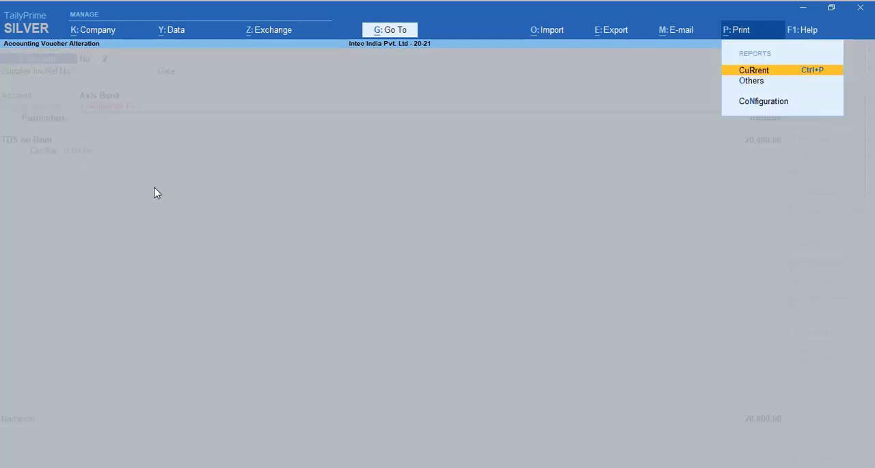
pyautogui.press('Return')
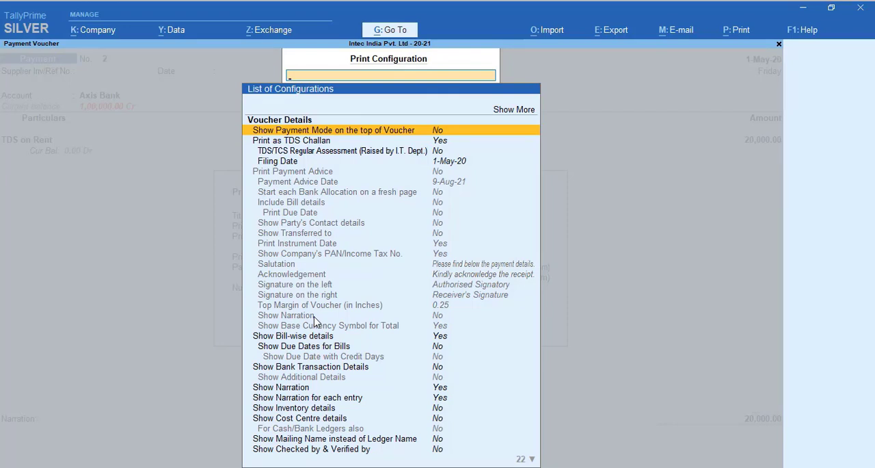
pyautogui.write('Y')
pyautogui.press('Return')
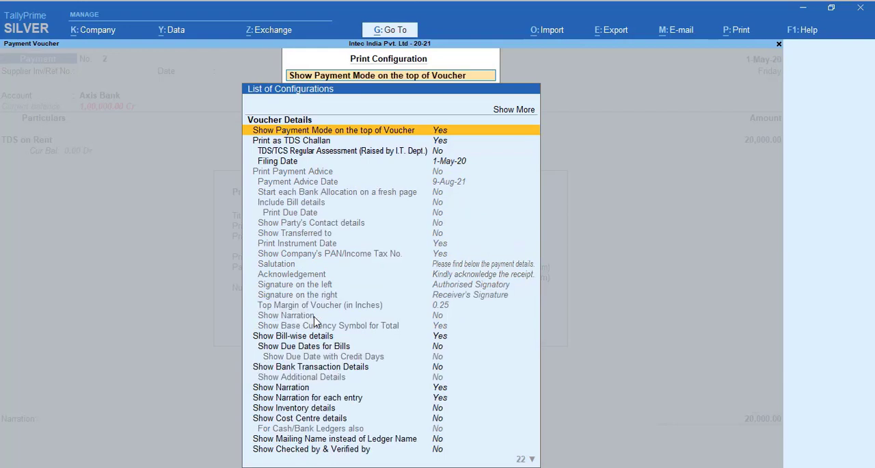
pyautogui.press('Down')
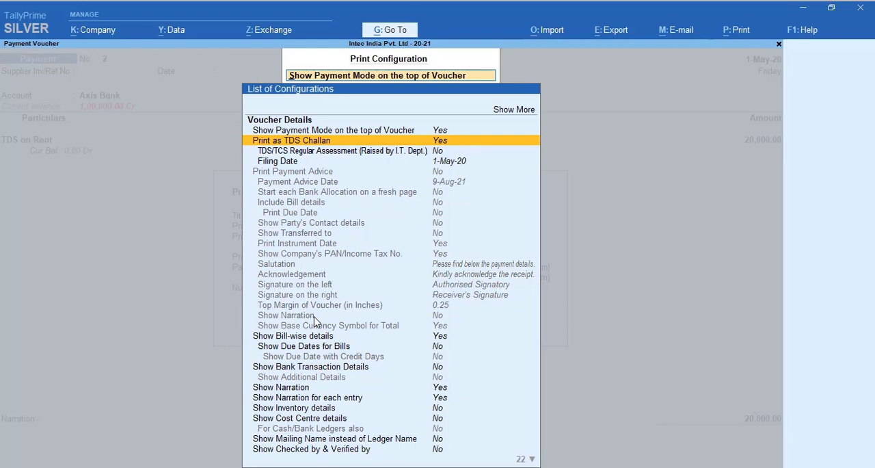
pyautogui.press('Up')
pyautogui.press('Escape')
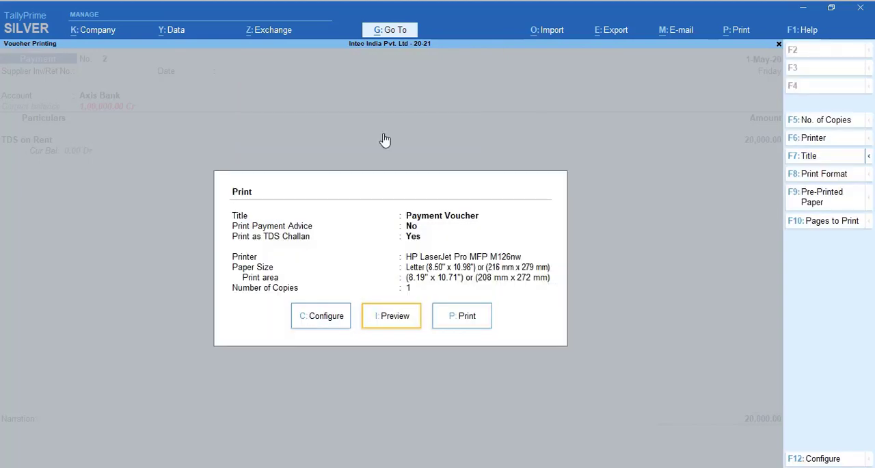
# Step: Preview the voucher as a TDS challan and examine its deductee type, tax details, payment amount and taxpayer's counterfoil
pyautogui.press('Return')
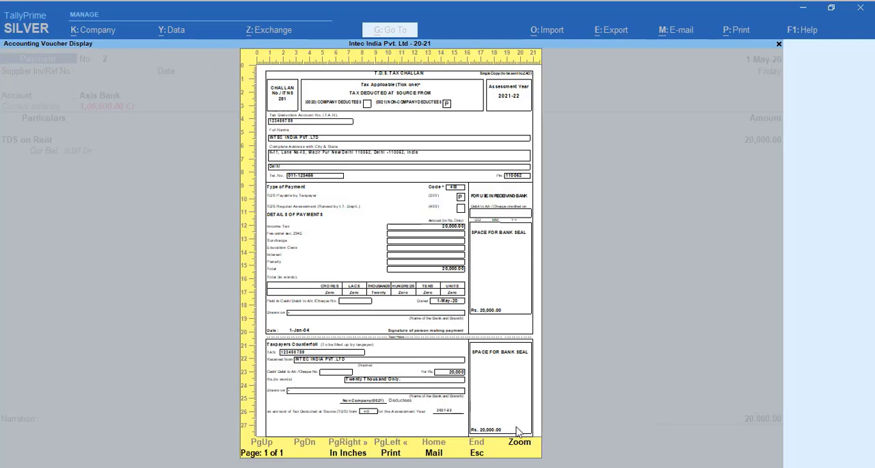
pyautogui.click(521, 445)
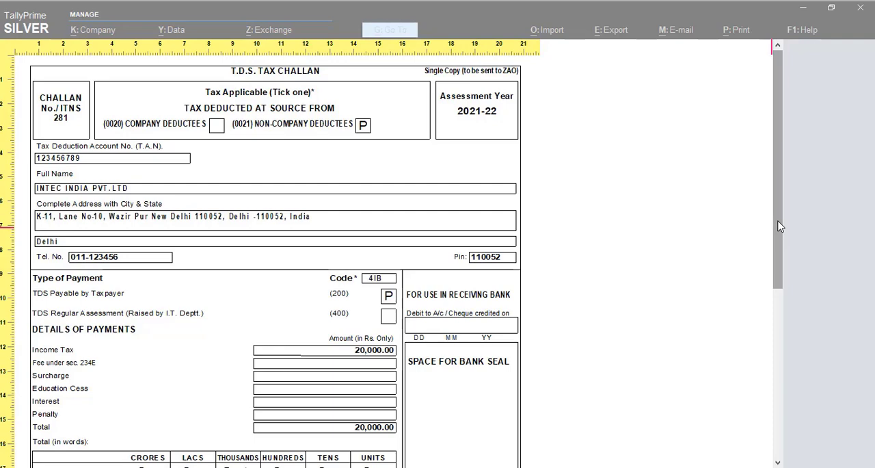
pyautogui.moveTo(779, 226); pyautogui.dragTo(766, 192)
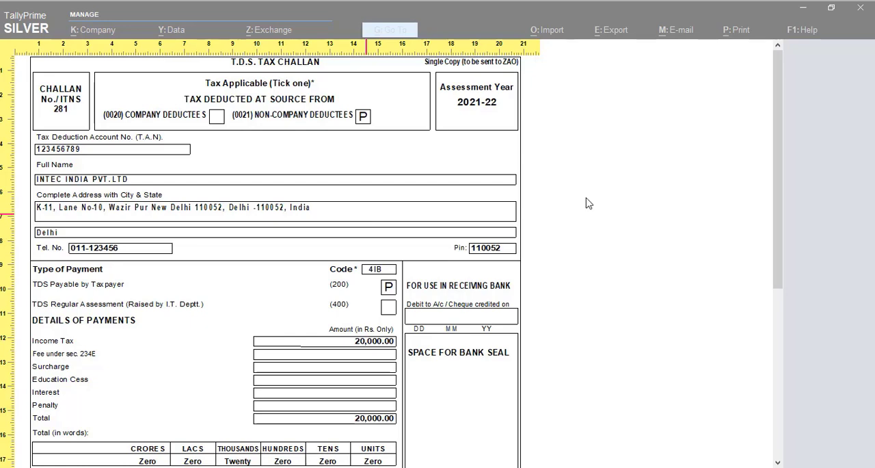
pyautogui.scroll(-3, 770, 307)
pyautogui.scroll(-9, 772, 294)
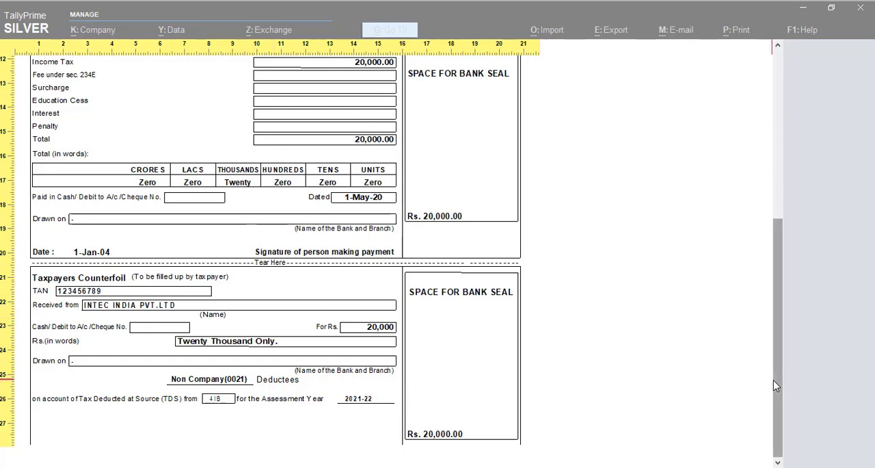
pyautogui.moveTo(773, 381); pyautogui.dragTo(757, 234)
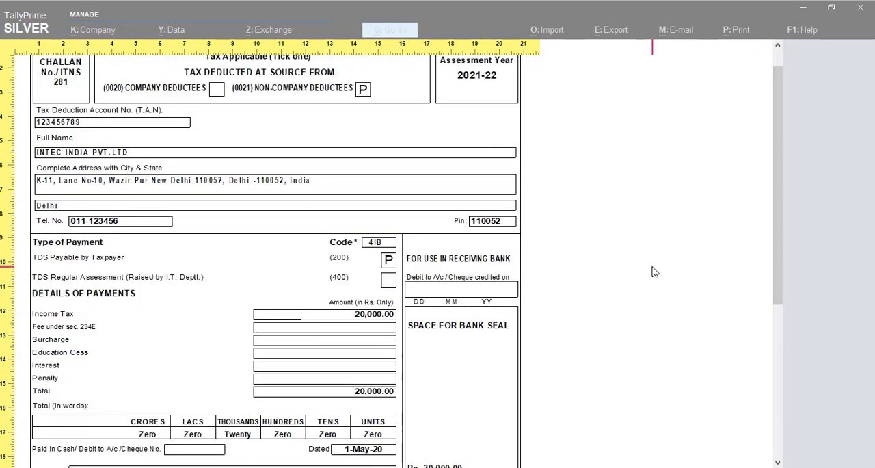
pyautogui.hotkey('alt', 'z')
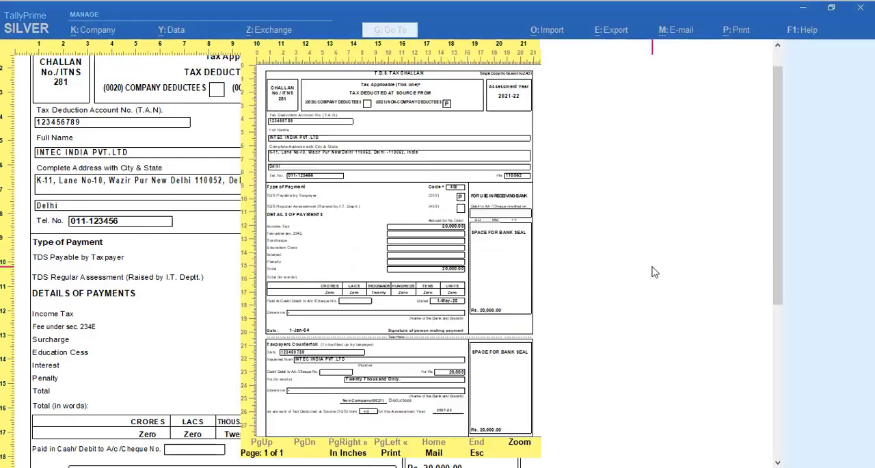
pyautogui.press('Escape')
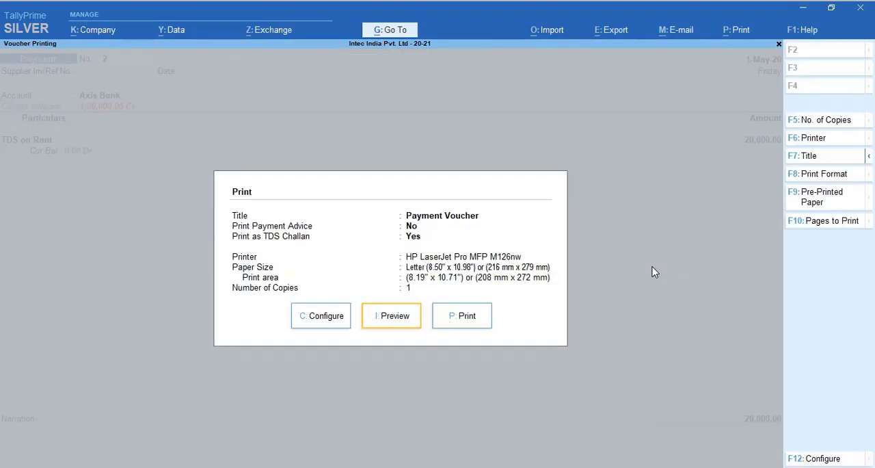
pyautogui.press('Escape')
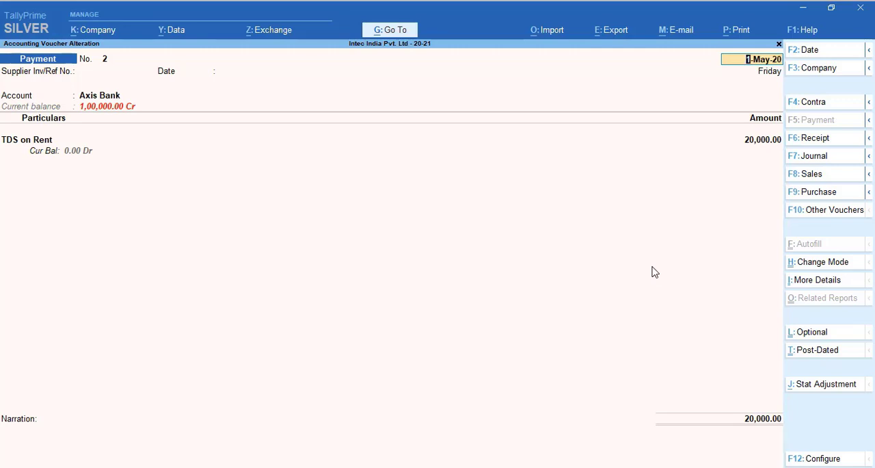
# Step: Close the TDS payment voucher and leave voucher entry for the Gateway of Tally
pyautogui.press('Escape')
pyautogui.press('Return')
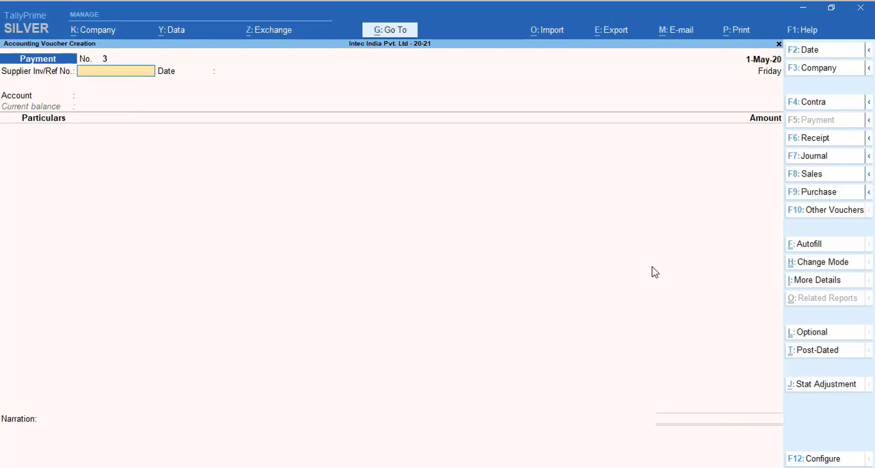
pyautogui.press('Escape')
pyautogui.press('Return')
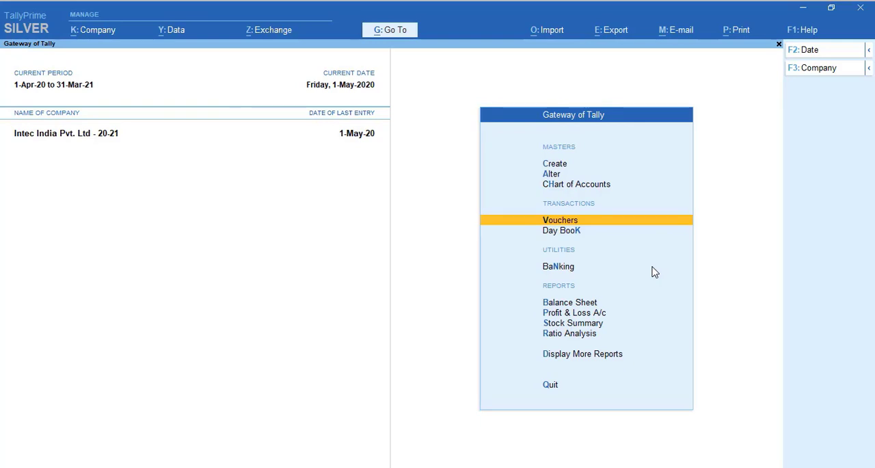
# Step: Open the Challan Reconciliation report among the statutory TDS reports
pyautogui.press('Down')
pyautogui.press('Down')
pyautogui.press('Down')
pyautogui.press('Down')
pyautogui.press('Down')
pyautogui.press('Down')
pyautogui.press('Down')
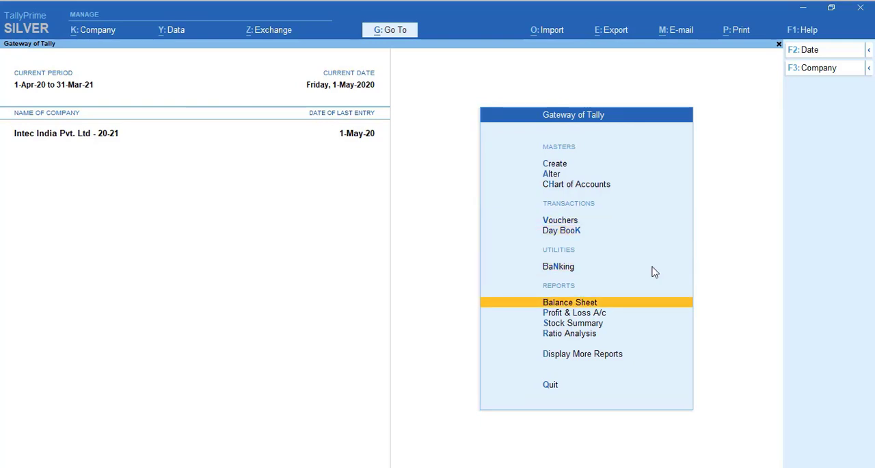
pyautogui.press('Return')
pyautogui.press('Down')
pyautogui.press('Down')
pyautogui.press('Down')
pyautogui.press('Down')
pyautogui.press('Down')
pyautogui.press('Down')
pyautogui.press('Down')
pyautogui.press('Down')
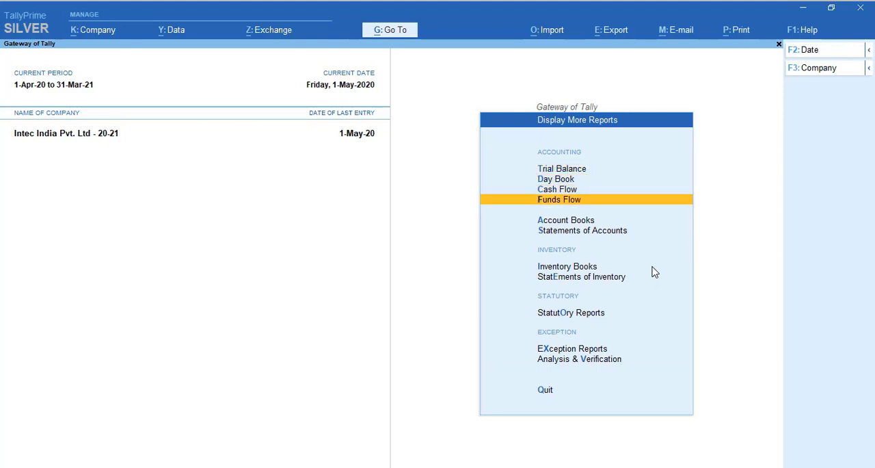
pyautogui.press('Return')
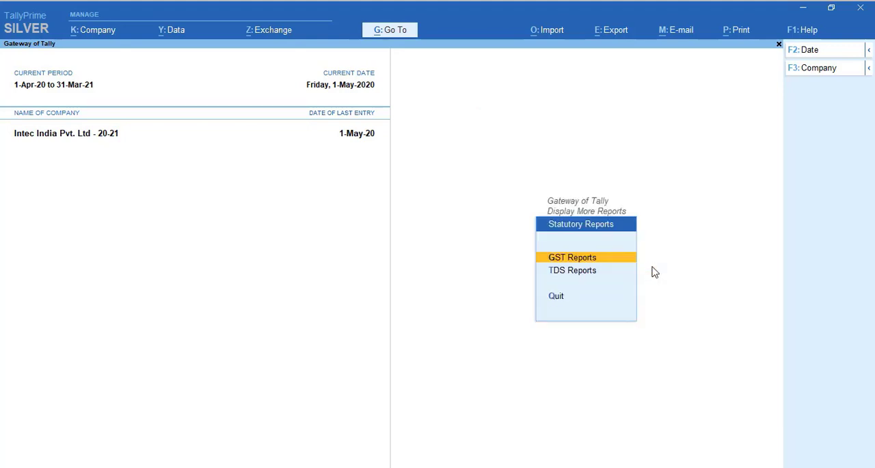
pyautogui.press('Down')
pyautogui.press('Return')
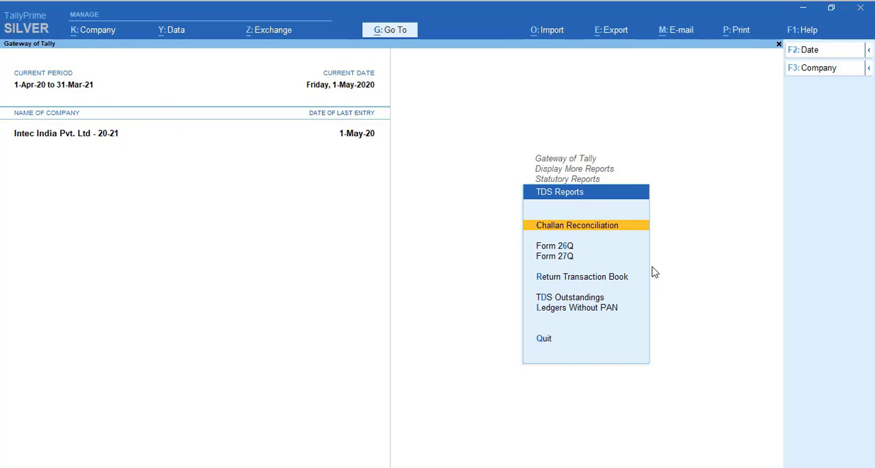
pyautogui.press('Return')
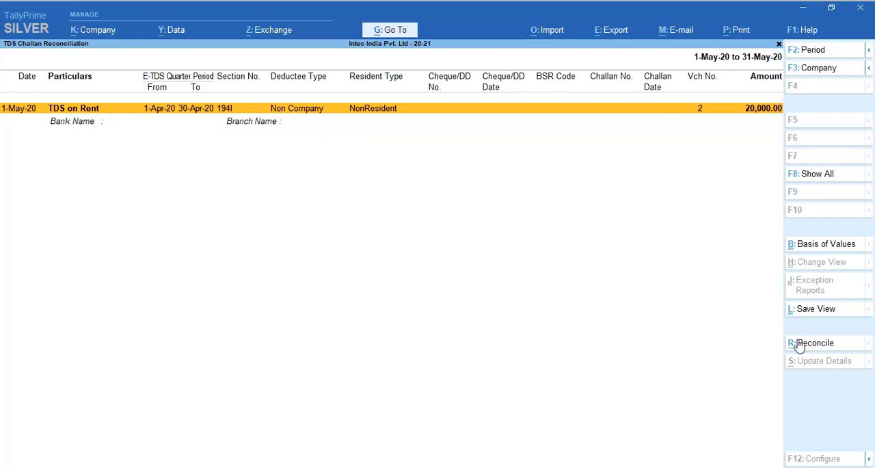
# Step: Start reconciling the TDS on Rent challan, keeping its period, section and deductee details, and enter cheque/DD number 123456
pyautogui.click(820, 346)
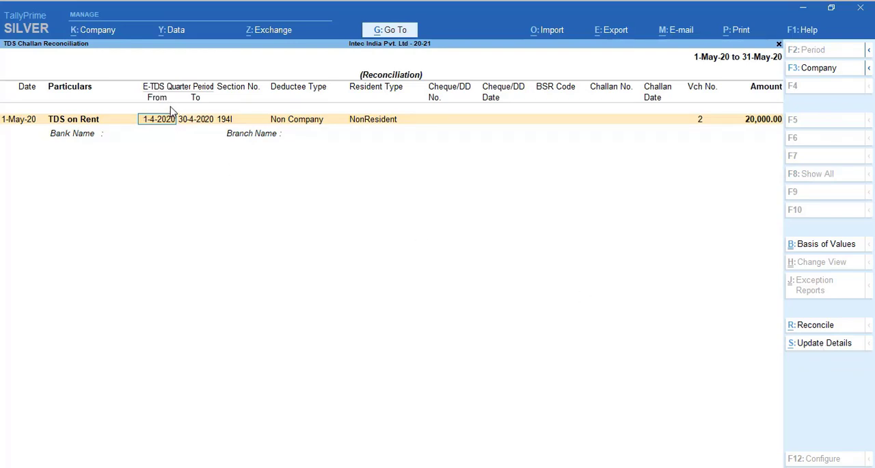
pyautogui.press('Return')
pyautogui.press('Return')
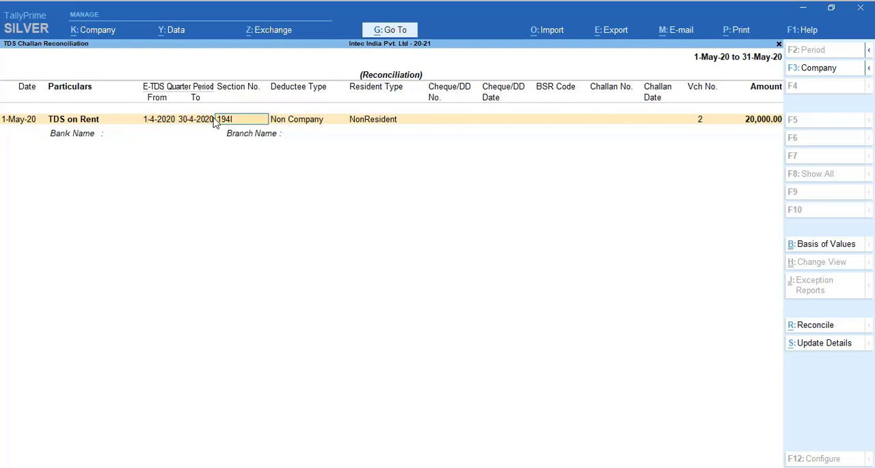
pyautogui.press('Return')
pyautogui.press('Return')
pyautogui.press('Return')
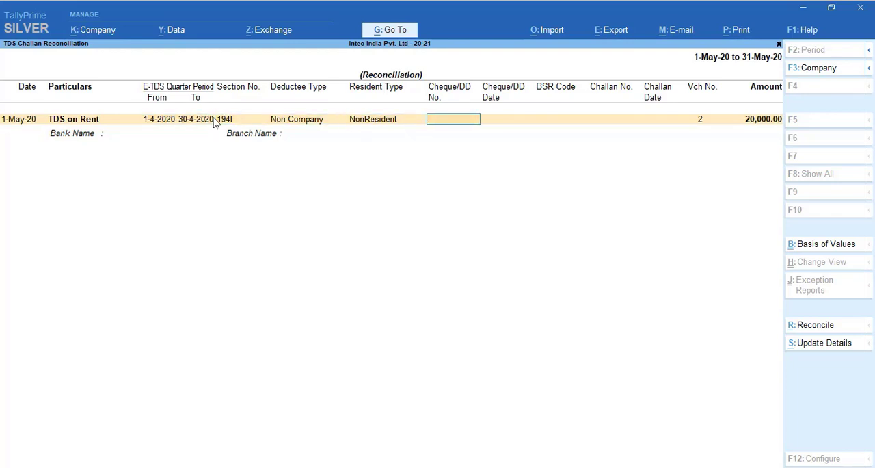
pyautogui.write('123456')
pyautogui.press('Return')
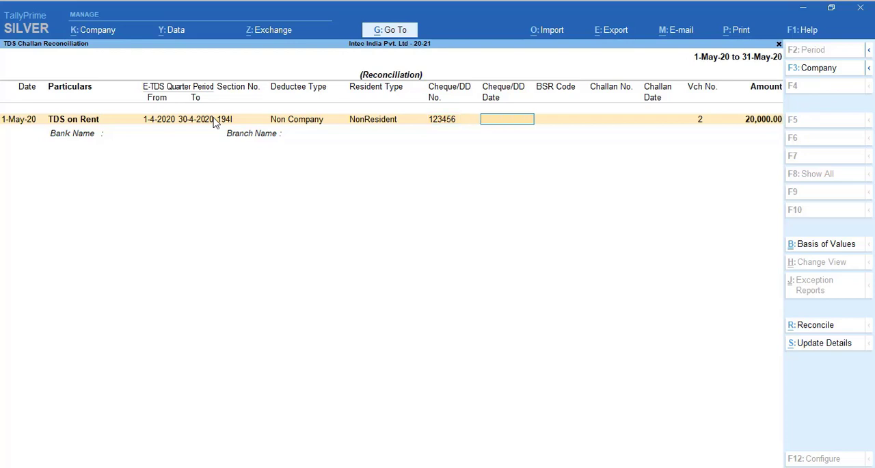
# Step: Leave the cheque date and BSR code blank, and enter challan number 12345 with challan date 1-4-2020
pyautogui.press('Return')
pyautogui.press('Return')
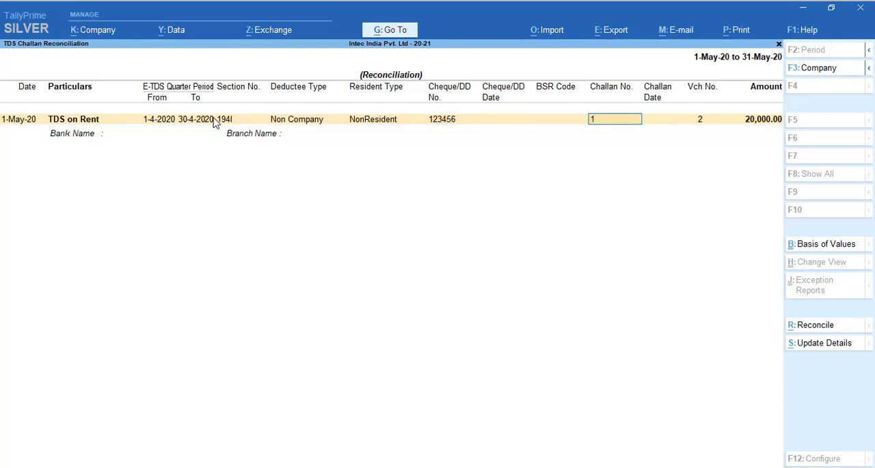
pyautogui.write('12345')
pyautogui.press('Return')
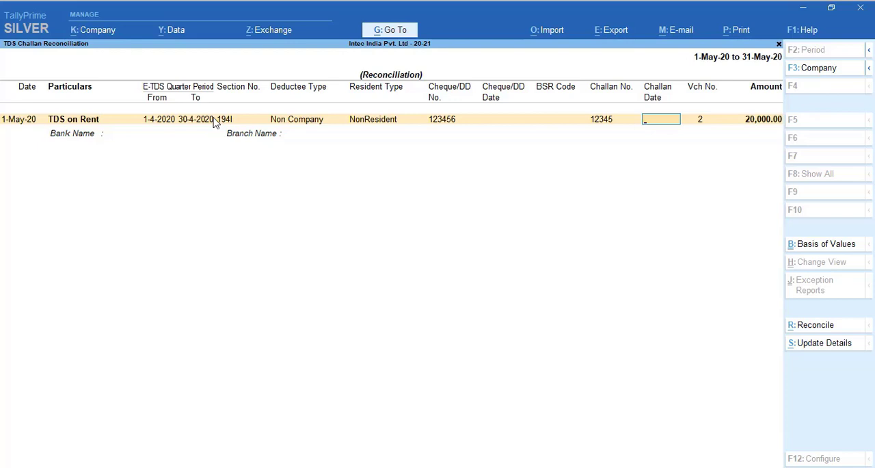
# Step: Set the challan's bank to Axis Bank and its branch to Pitampura, then accept the reconciliation and close the report
pyautogui.press('Return')
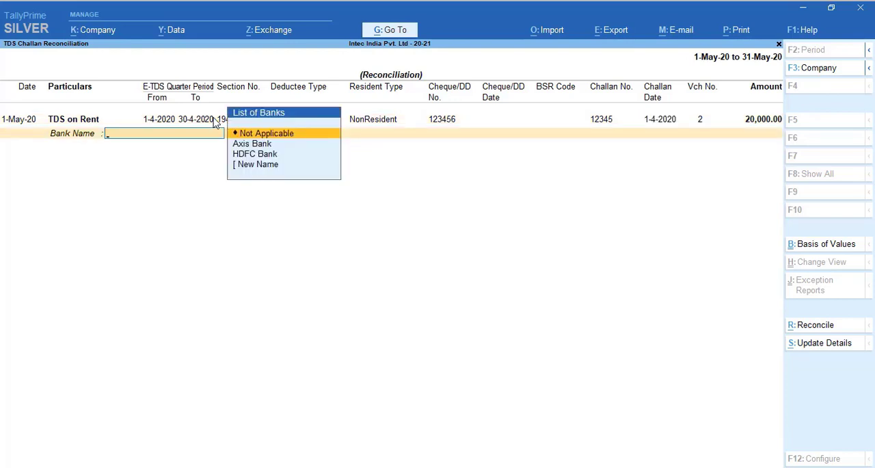
pyautogui.press('Down')
pyautogui.press('Return')
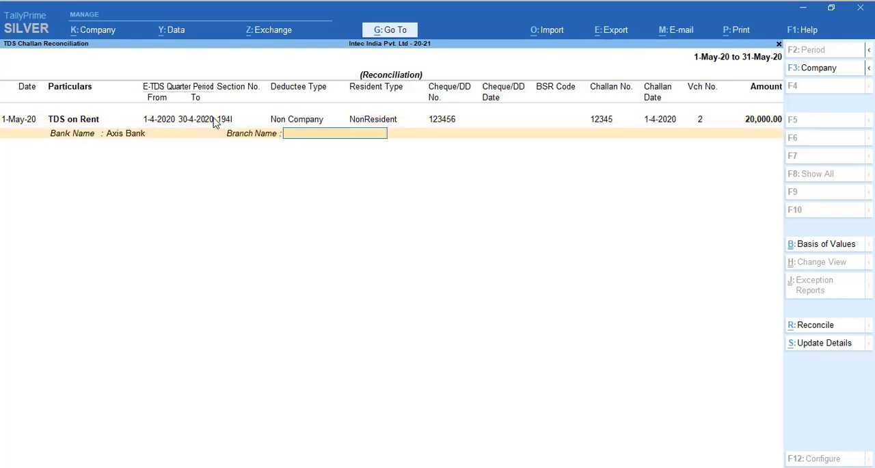
pyautogui.write('Pitampura')
pyautogui.press('Return')
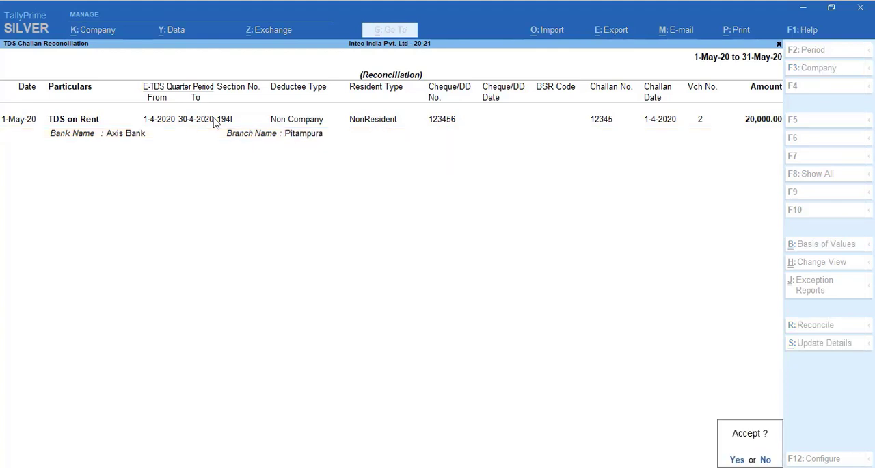
pyautogui.press('Return')
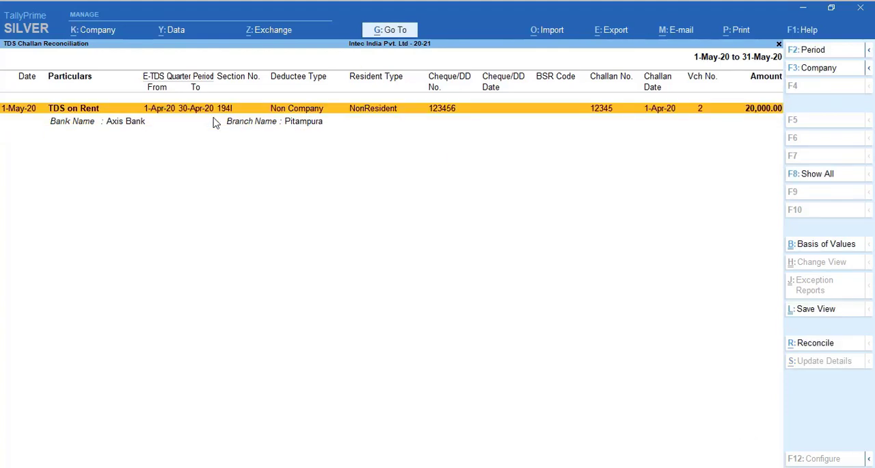
pyautogui.press('Escape')
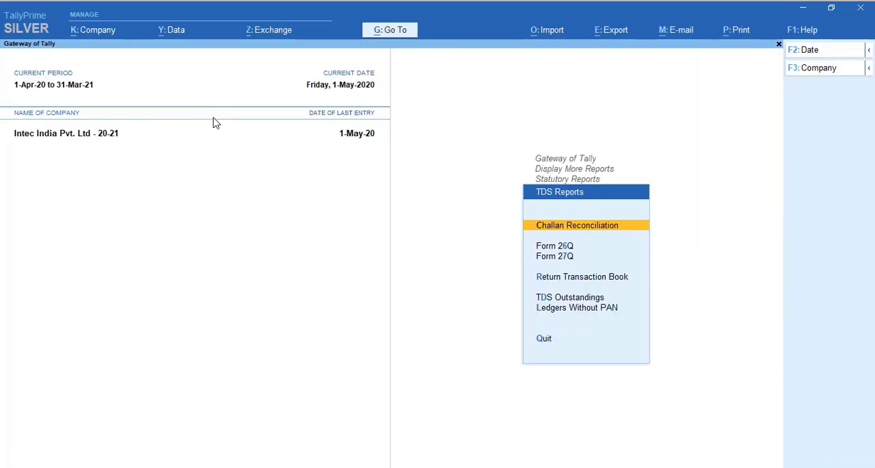
# Step: Open the Ledgers Without PAN report, enter a PAN for the listed supplier ledger and return to the TDS reports
pyautogui.press('Down')
pyautogui.press('Down')
pyautogui.press('Down')
pyautogui.press('Down')
pyautogui.press('Down')
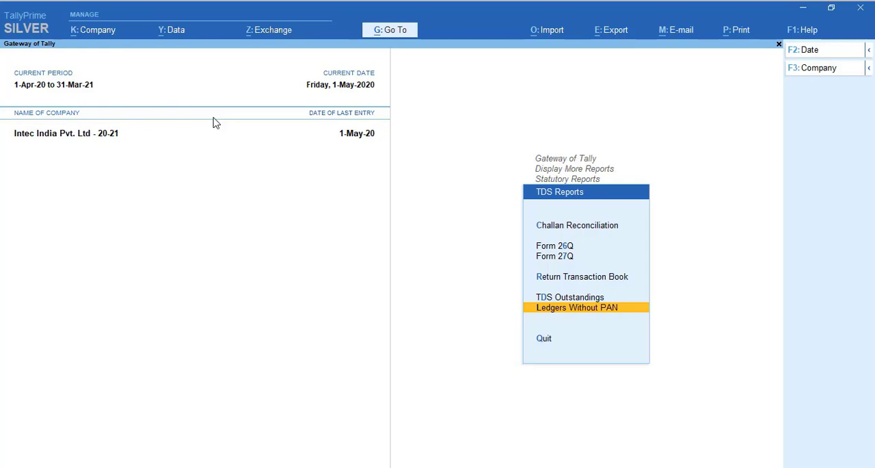
pyautogui.press('Return')
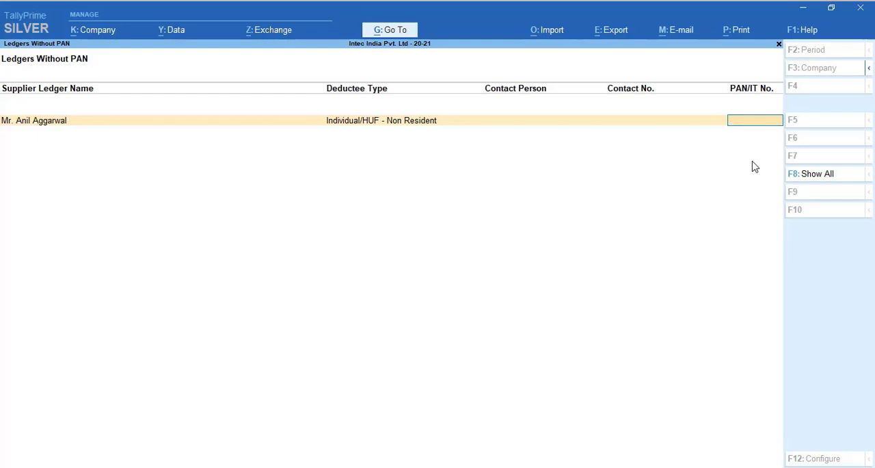
pyautogui.write('AAAAAAA')
pyautogui.press('Return')
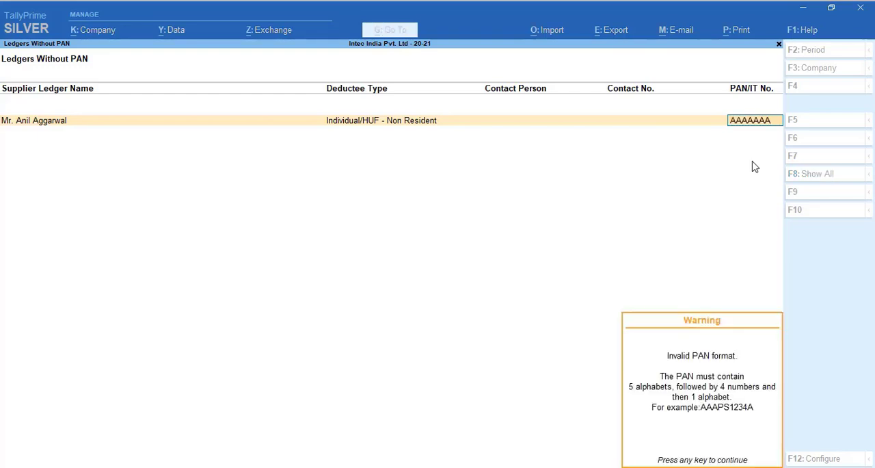
pyautogui.press('Return')
pyautogui.press('Return')
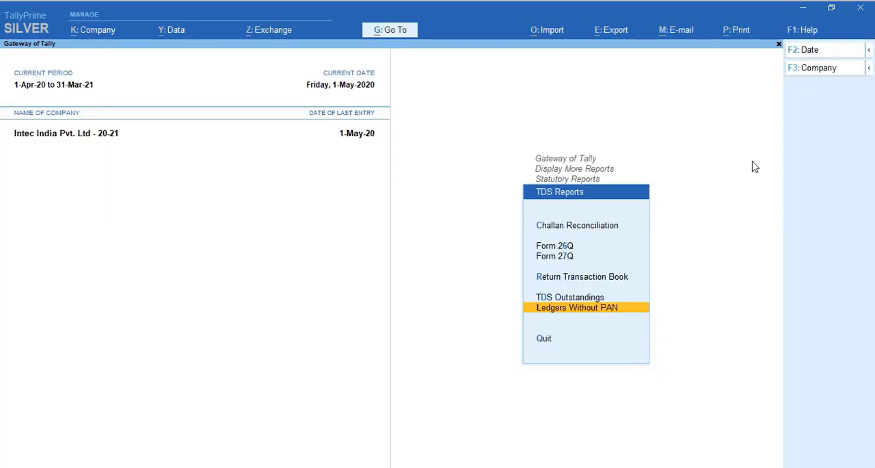
# Step: Check the TDS Outstandings report for pending amounts by nature of payment and return to the Gateway of Tally
pyautogui.press('Up')
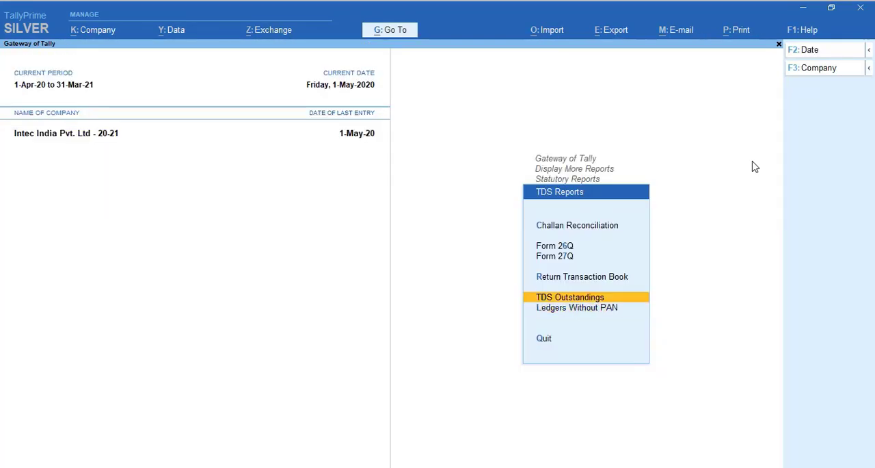
pyautogui.press('Return')
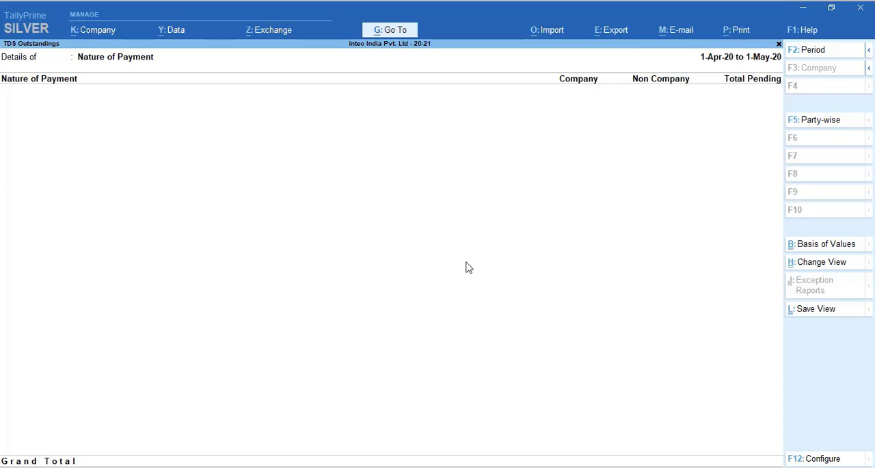
pyautogui.press('Escape')
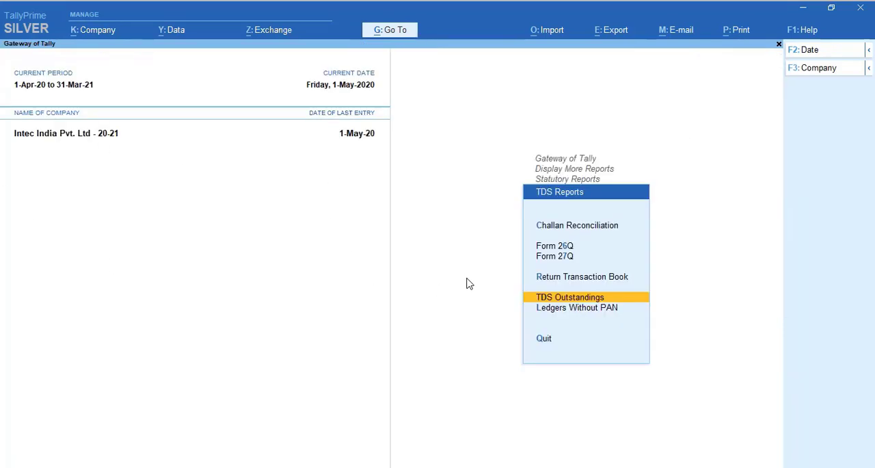
pyautogui.press('Escape')
pyautogui.press('Escape')
pyautogui.press('Escape')
pyautogui.press('Escape')
pyautogui.press('Escape')
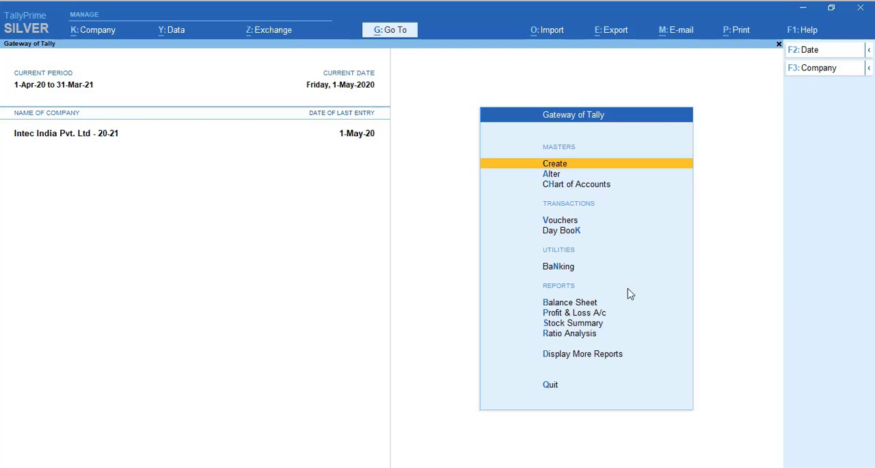
# Step: Start a new ledger named Salary Expenses and place it under the Indirect Expenses group
pyautogui.press('Return')
pyautogui.press('Down')
pyautogui.press('Return')
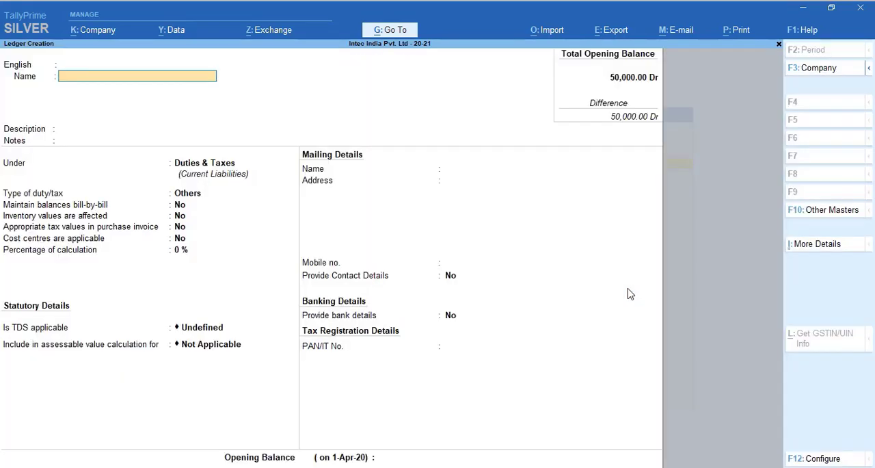
pyautogui.write('Salary Expenses')
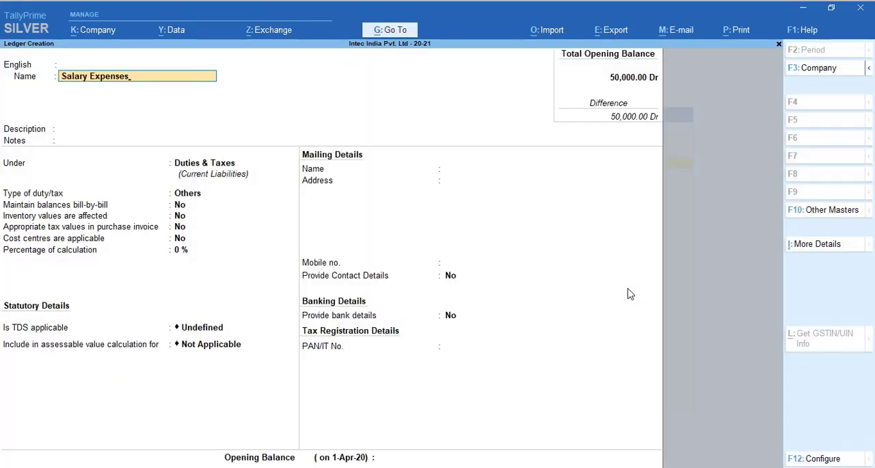
pyautogui.press('Return')
pyautogui.press('Return')
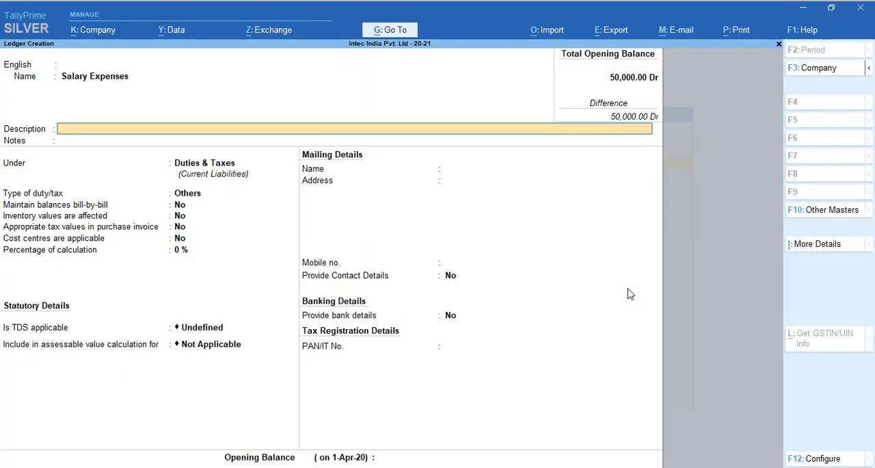
pyautogui.press('Return')
pyautogui.press('Return')
pyautogui.press('BackSpace')
pyautogui.write('Ind')
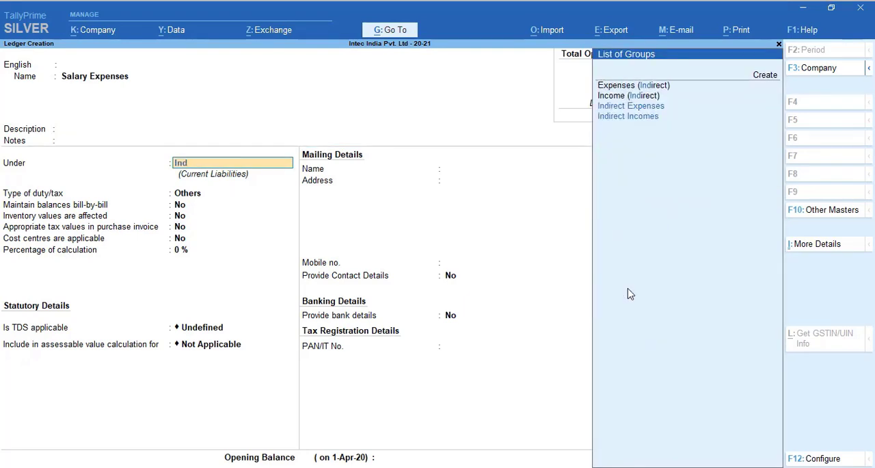
pyautogui.press('Return')
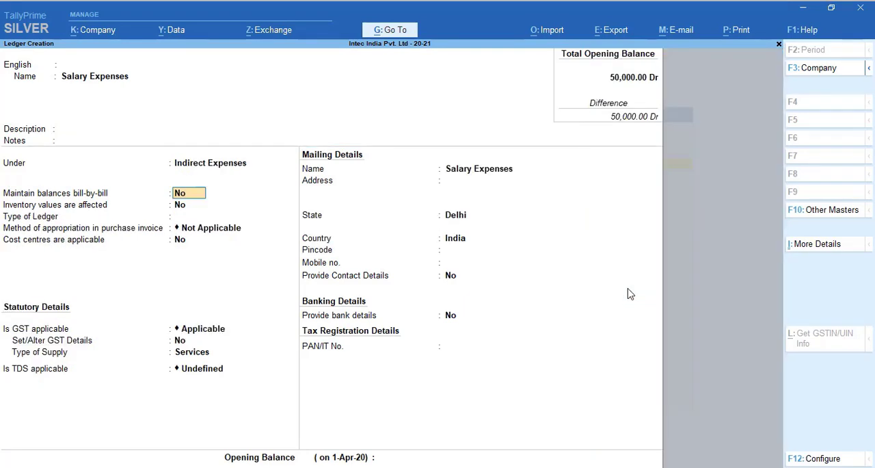
# Step: Set the ledger's type to Not Applicable, keep GST Applicable with supply type Services, and make TDS Applicable
pyautogui.press('Return')
pyautogui.press('Return')
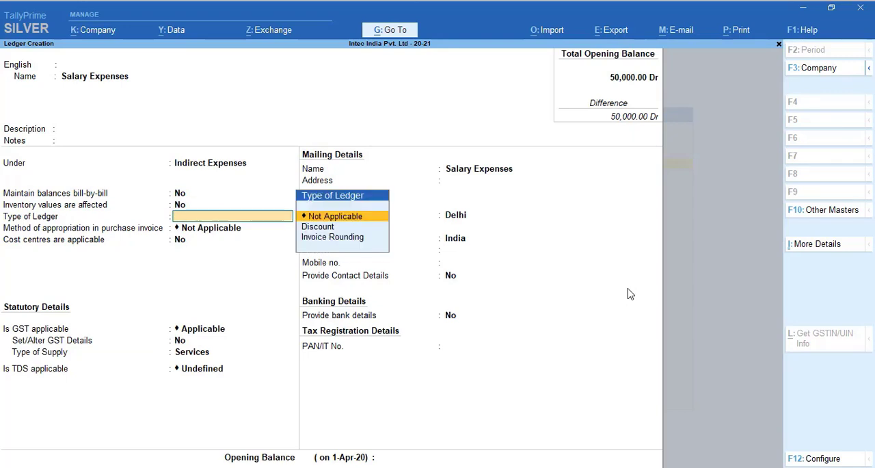
pyautogui.press('Return')
pyautogui.press('Return')
pyautogui.press('Return')
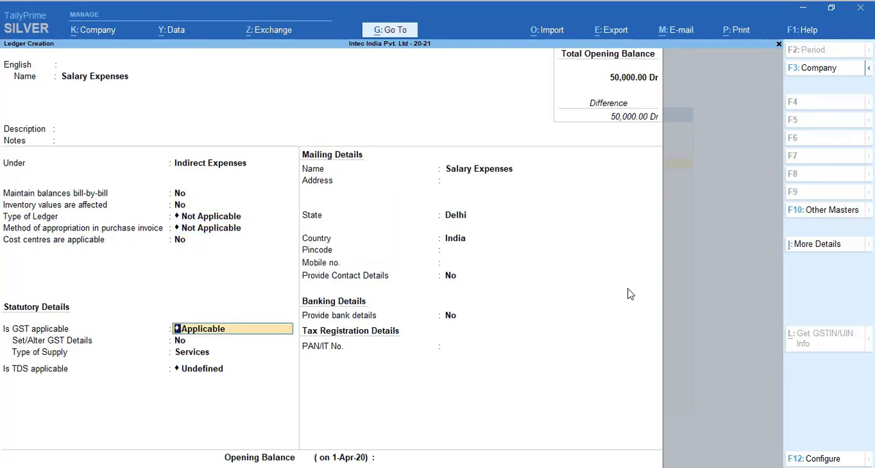
pyautogui.press('Return')
pyautogui.press('Return')
pyautogui.press('Return')
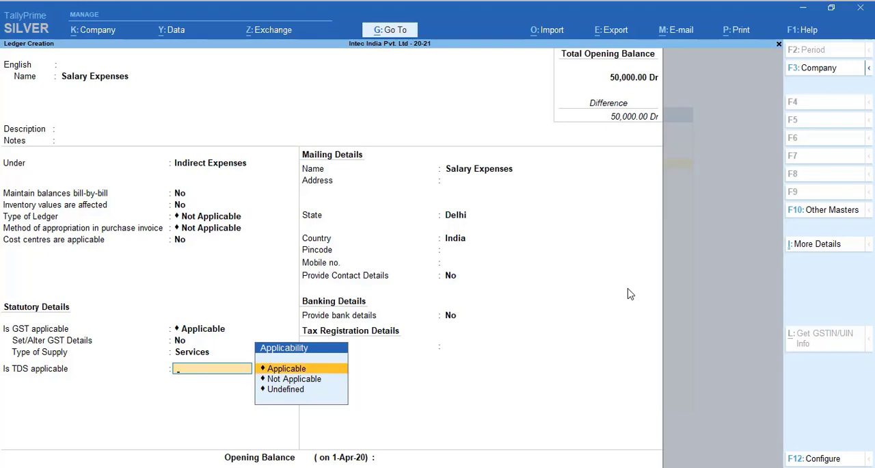
pyautogui.press('Return')
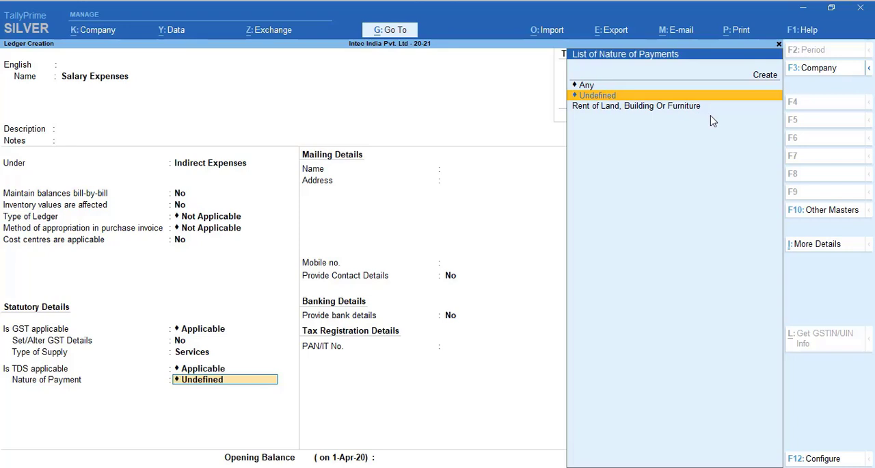
# Step: Begin creating a new TDS nature of payment for the ledger and display the predefined natures of payment
pyautogui.press('Up')
pyautogui.press('Up')
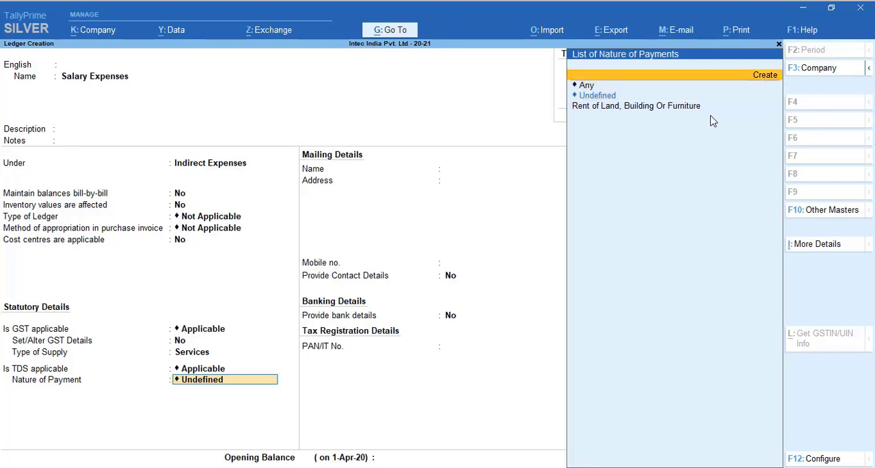
pyautogui.press('Return')
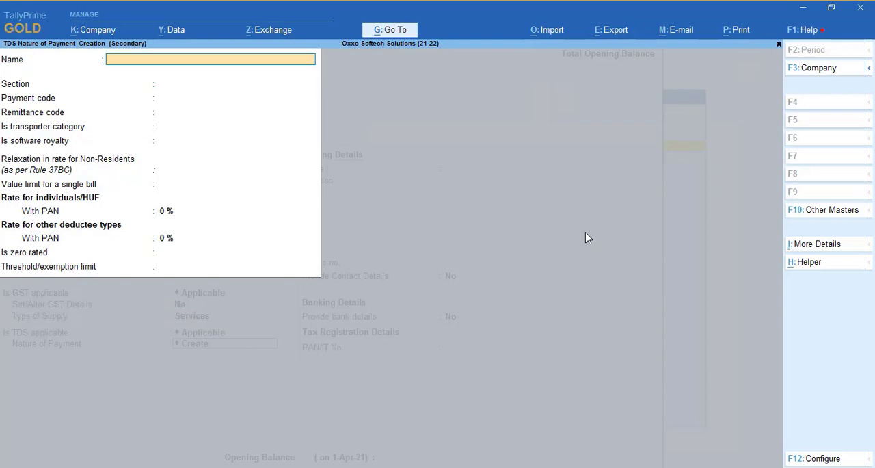
pyautogui.click(814, 269)
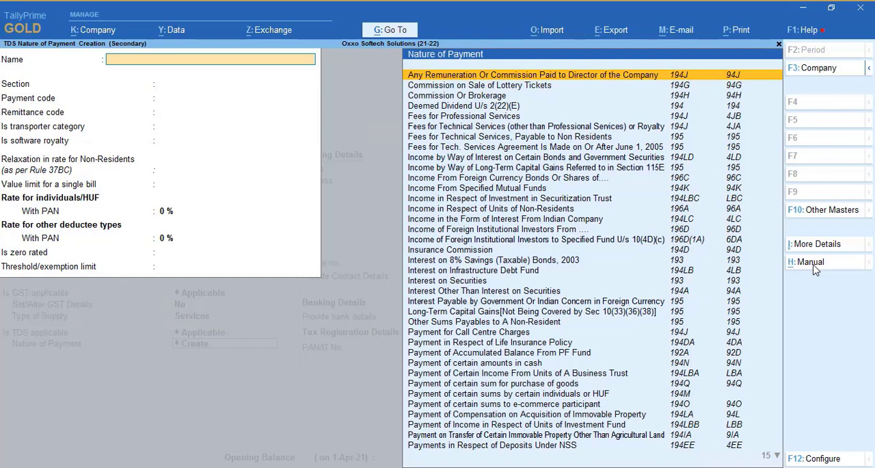
# Step: Search the predefined natures of payment for "sal"
pyautogui.write('Sal')
pyautogui.press('BackSpace')
pyautogui.press('BackSpace')
pyautogui.press('BackSpace')
pyautogui.write('sal')
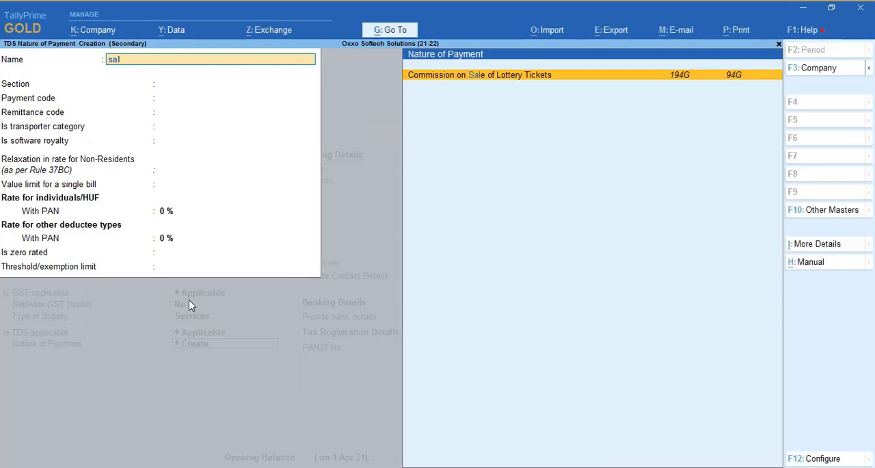
# Step: Find the predefined nature of payment by section 192 and choose Payment of Accumulated Balance From PF Fund, section 192A
pyautogui.press('BackSpace')
pyautogui.press('BackSpace')
pyautogui.press('BackSpace')
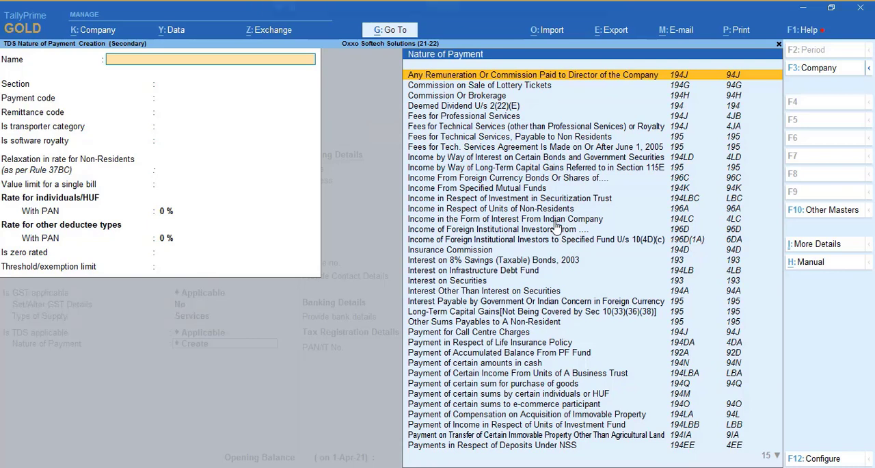
pyautogui.write('192')
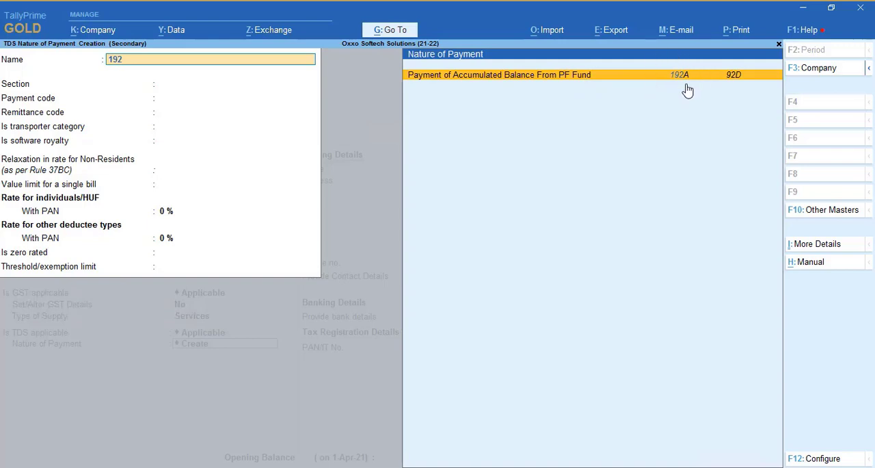
pyautogui.press('Return')
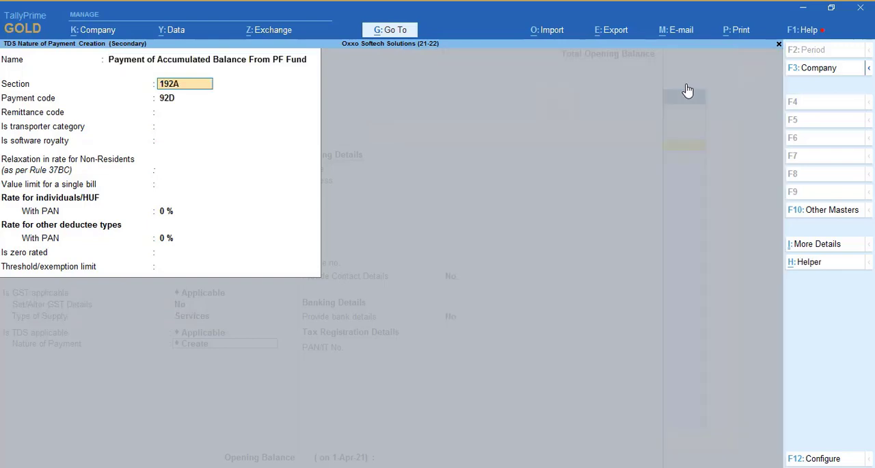
# Step: Accept section 192A and payment code 92D, set transporter category, software royalty and non-resident relaxation to No, and leave the remittance code and bill limit blank
pyautogui.press('Return')
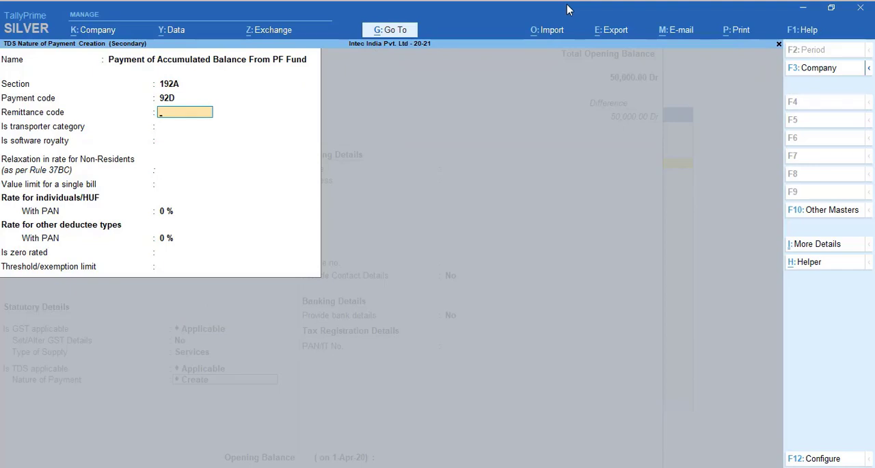
pyautogui.press('Return')
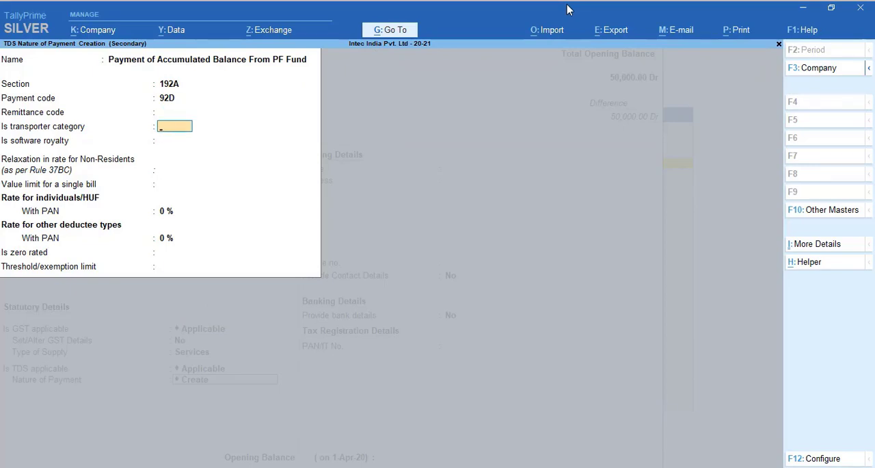
pyautogui.press('Return')
pyautogui.press('Return')
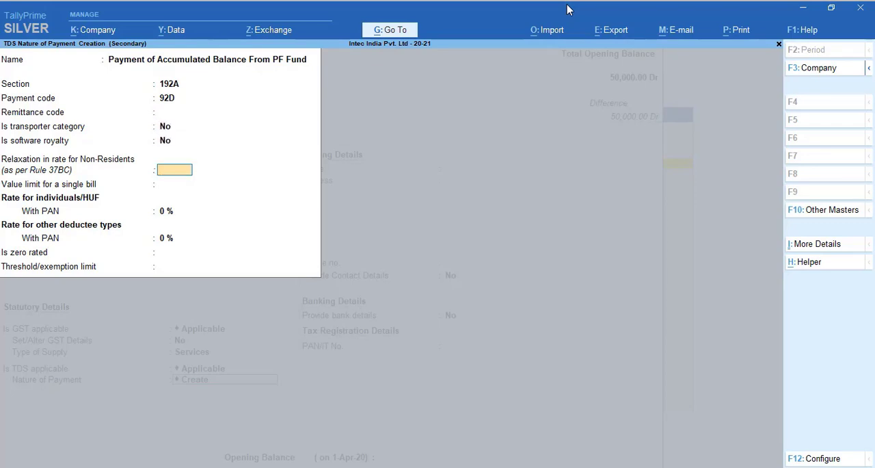
pyautogui.press('Return')
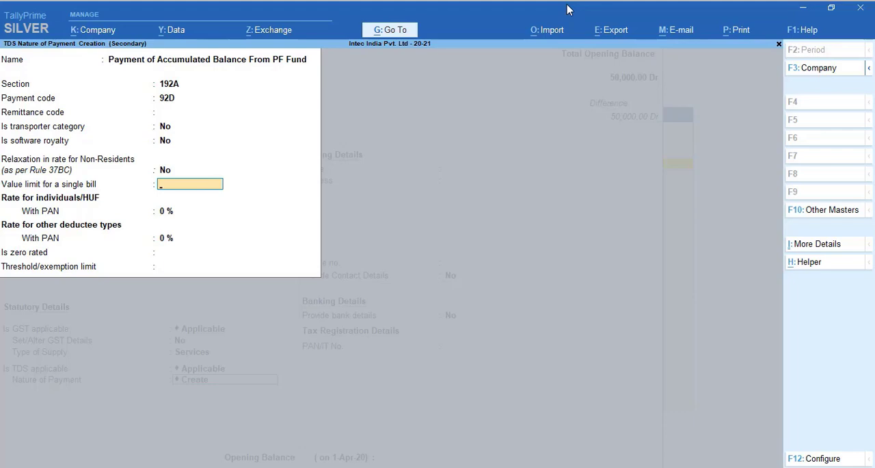
pyautogui.press('Return')
# Step: Set the with-PAN rate to 5% for both individuals/HUF and other deductee types
pyautogui.write('10')
pyautogui.press('Return')
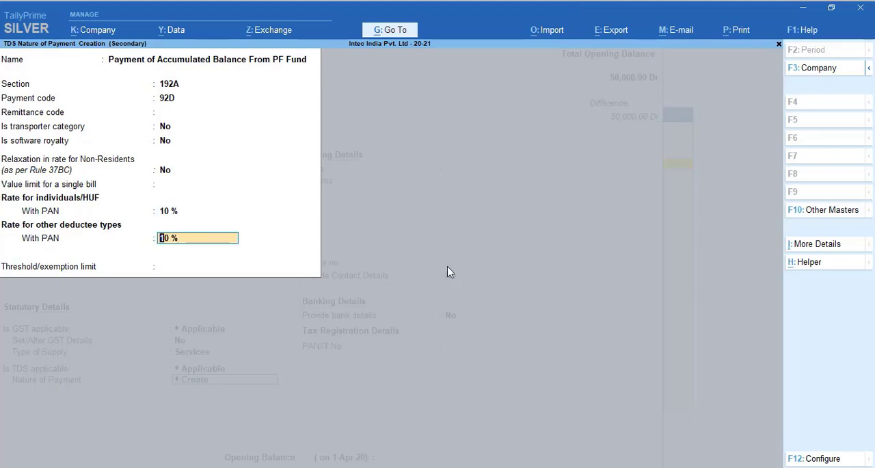
pyautogui.press('Up')
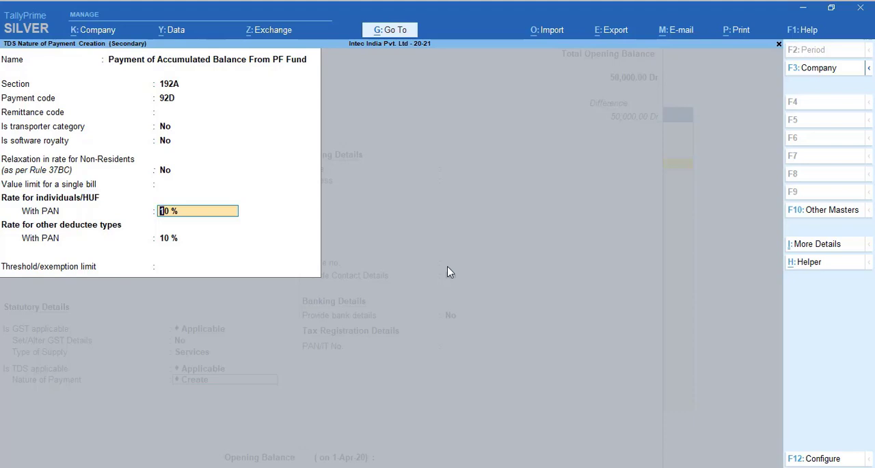
pyautogui.write('5')
pyautogui.press('Return')
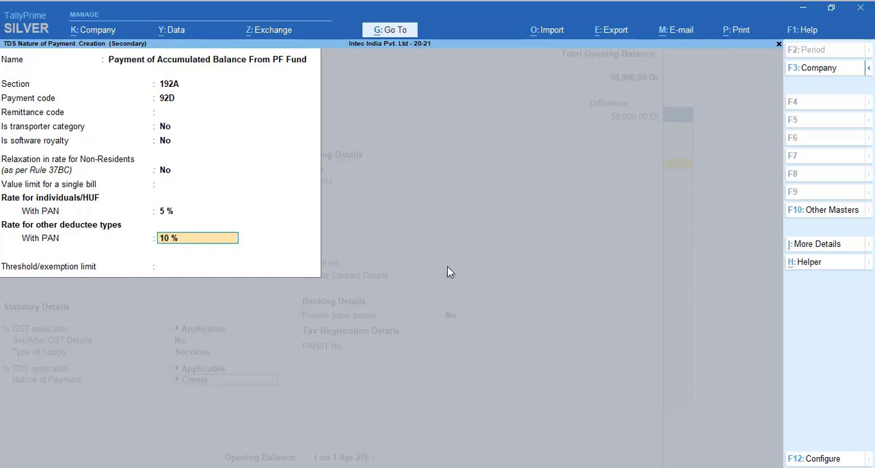
pyautogui.write('5')
pyautogui.press('Return')
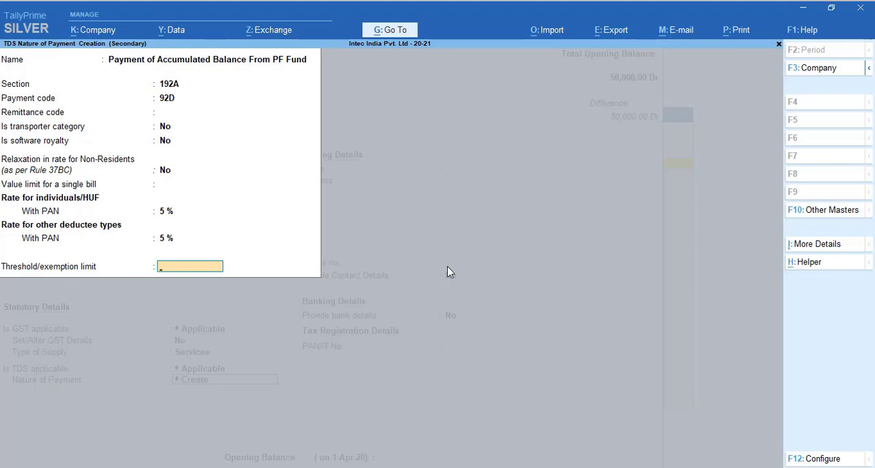
# Step: Set the threshold/exemption limit to 2,50,000 and save the nature of payment
pyautogui.write('2,5')
pyautogui.write('0,000')
pyautogui.press('Return')
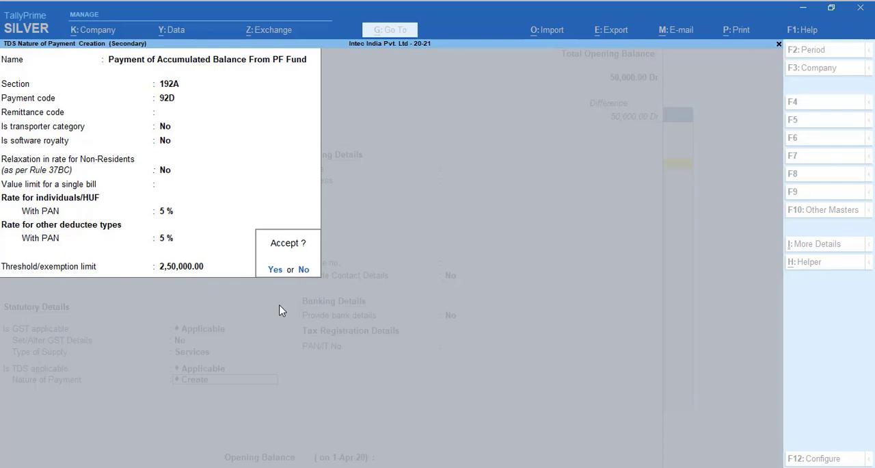
pyautogui.press('Return')
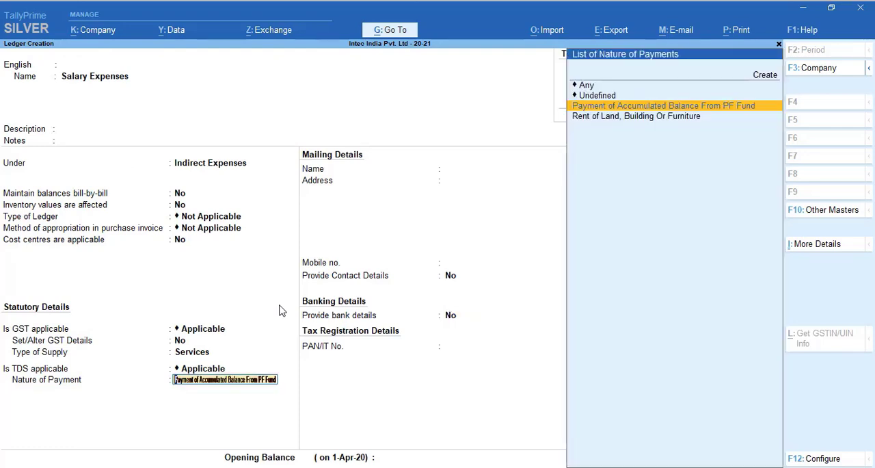
# Step: Assign Payment of Accumulated Balance From PF Fund to the Salary Expenses ledger and save the ledger
pyautogui.press('Return')
pyautogui.press('Return')
pyautogui.press('Return')
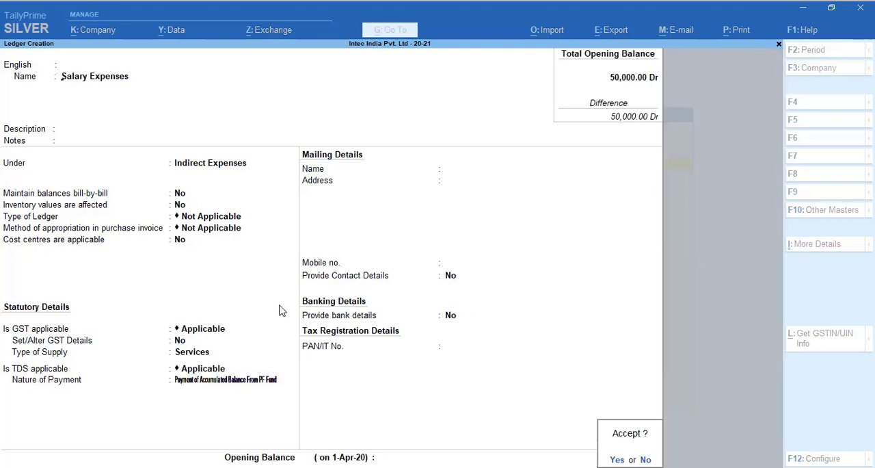
pyautogui.press('Return')
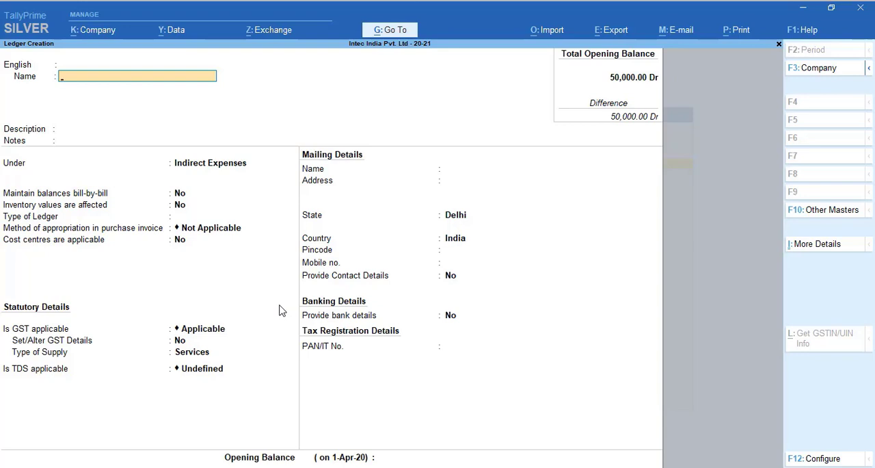
# Step: Name a new ledger with the payee's full name and place it under Sundry Creditors
pyautogui.write('Sunil Kumar Singh')
pyautogui.press('Return')
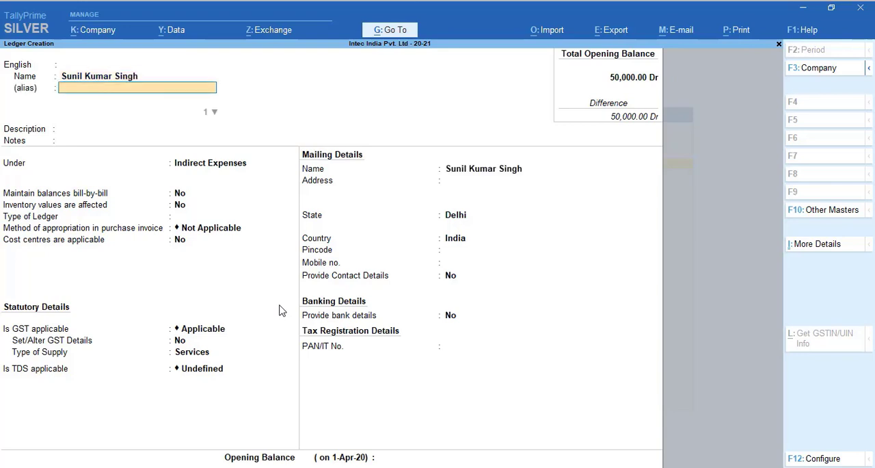
pyautogui.press('Return')
pyautogui.press('Return')
pyautogui.press('Return')
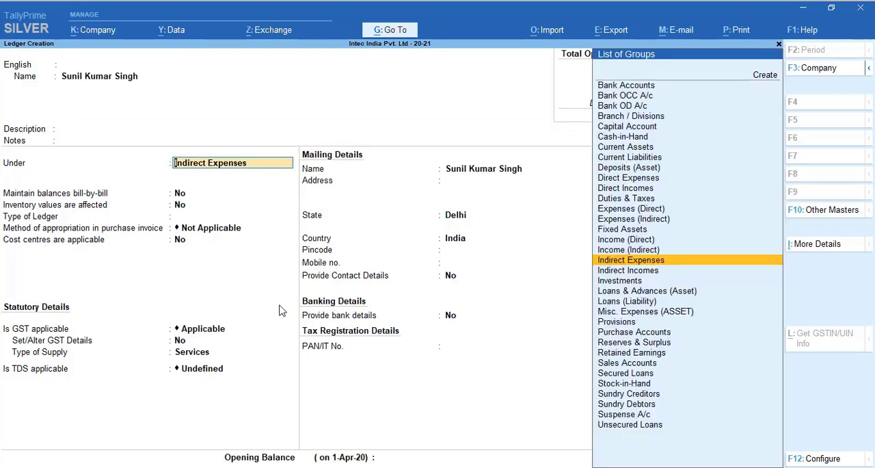
pyautogui.write('Su')
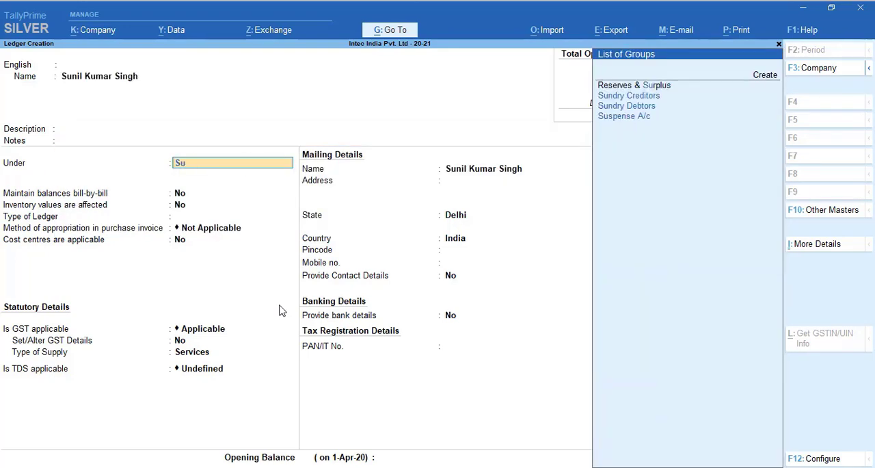
pyautogui.press('Down')
pyautogui.press('Return')
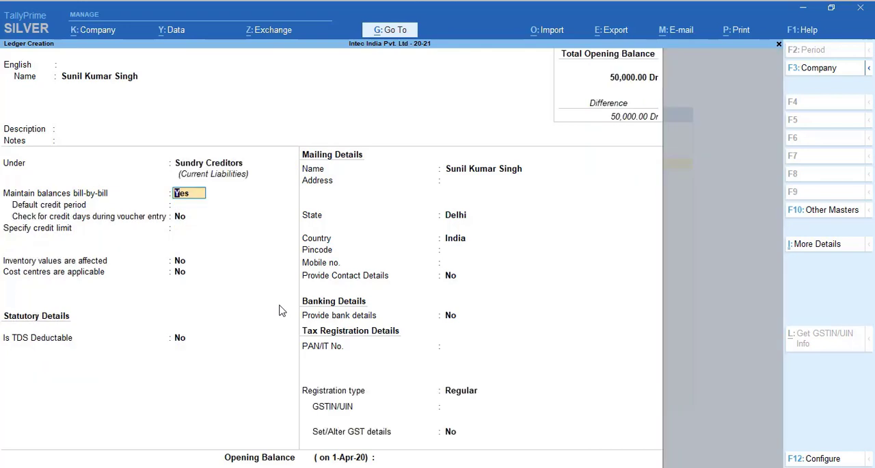
# Step: Keep bill-by-bill balances at Yes, accept the credit, inventory and cost centre defaults, and make the ledger TDS deductible
pyautogui.press('Return')
pyautogui.press('Return')
pyautogui.press('Return')
pyautogui.press('Return')
pyautogui.press('Return')
pyautogui.press('Return')
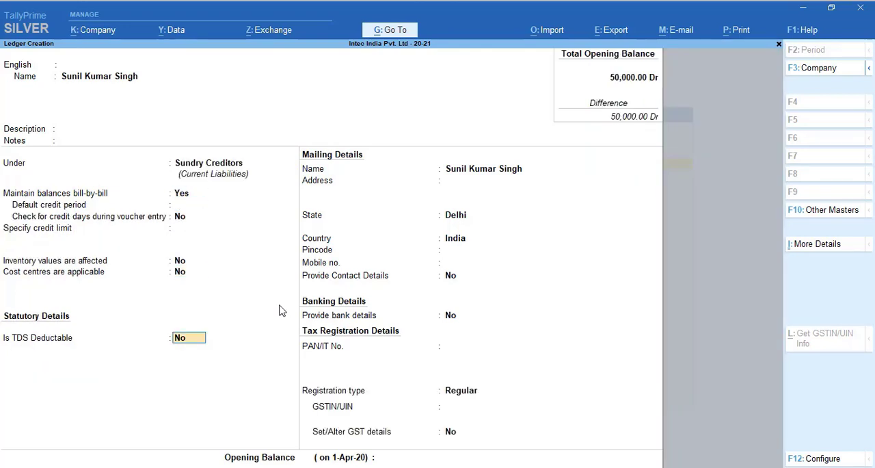
pyautogui.write('y')
pyautogui.press('Return')
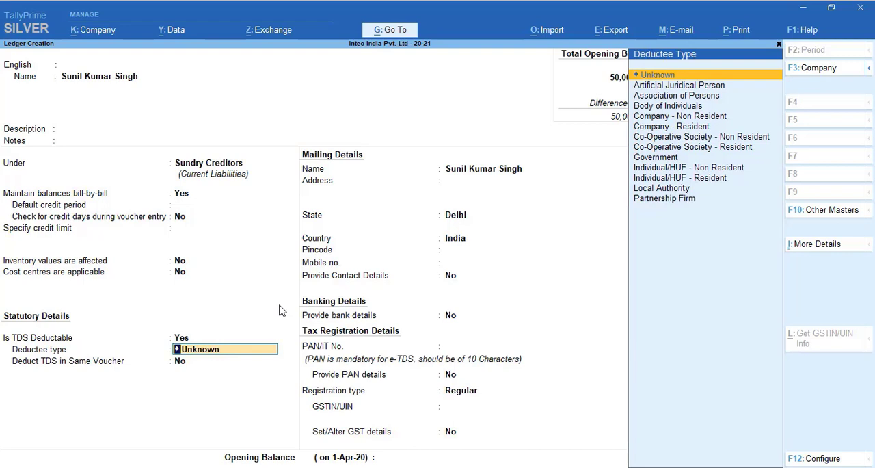
# Step: Set the deductee type to Individual/HUF - Non Resident
pyautogui.press('Down')
pyautogui.press('Down')
pyautogui.press('Down')
pyautogui.press('Down')
pyautogui.press('Down')
pyautogui.press('Down')
pyautogui.press('Down')
pyautogui.press('Down')
pyautogui.press('Down')
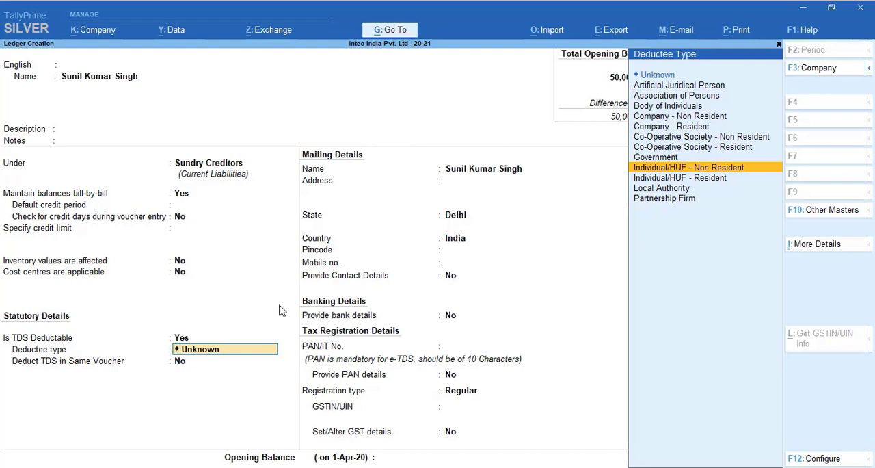
pyautogui.press('Return')
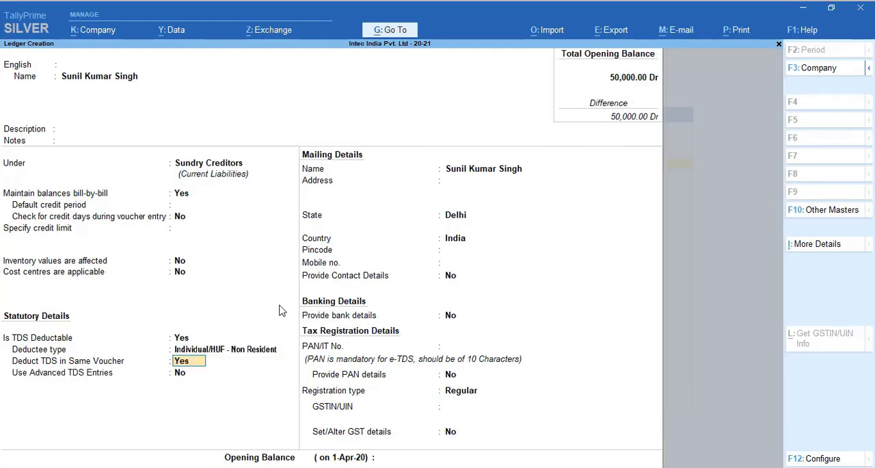
# Step: Enable TDS deduction in the same voucher for Payment of Accumulated Balance From PF Fund
pyautogui.press('Return')
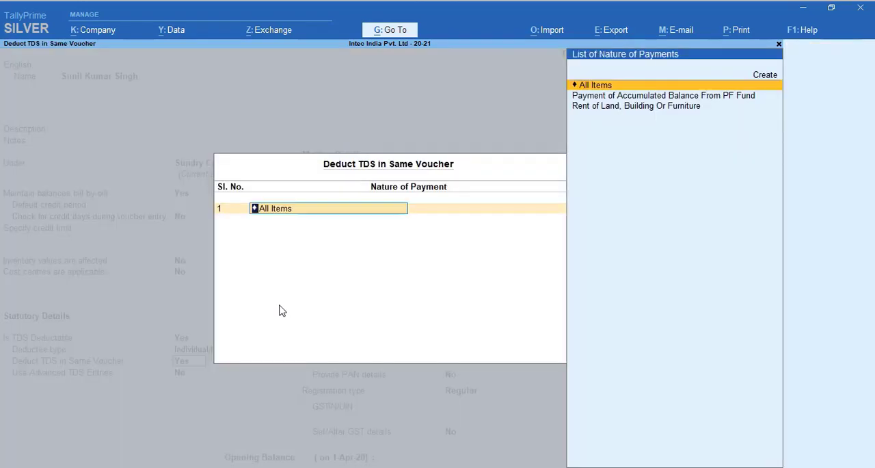
pyautogui.press('Down')
pyautogui.press('Down')
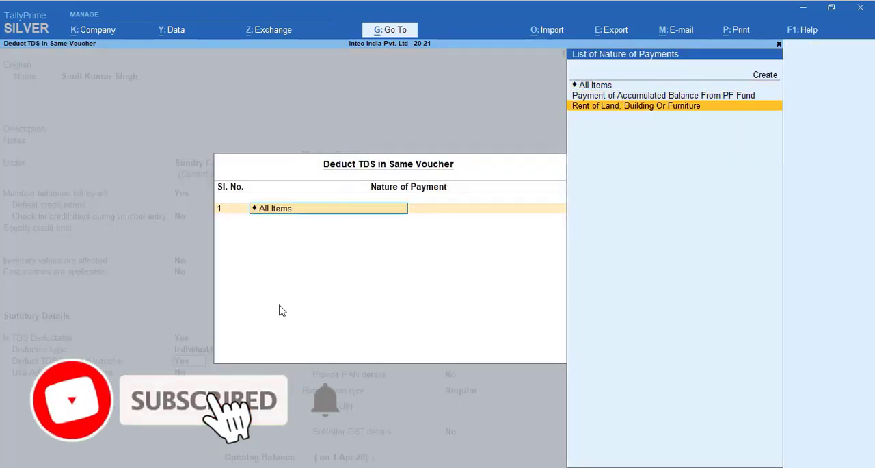
pyautogui.press('Up')
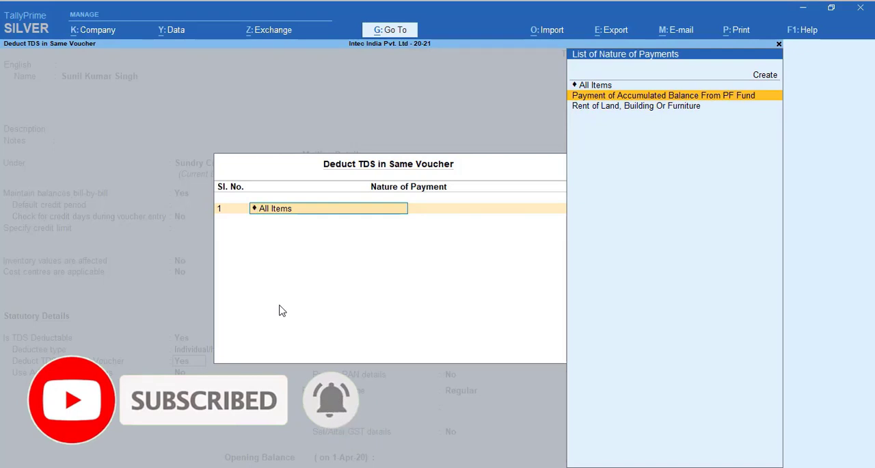
pyautogui.press('Return')
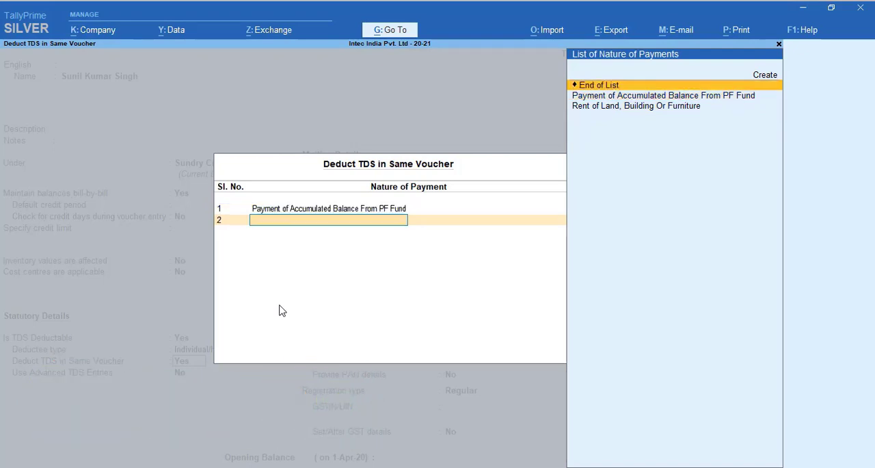
pyautogui.press('Return')
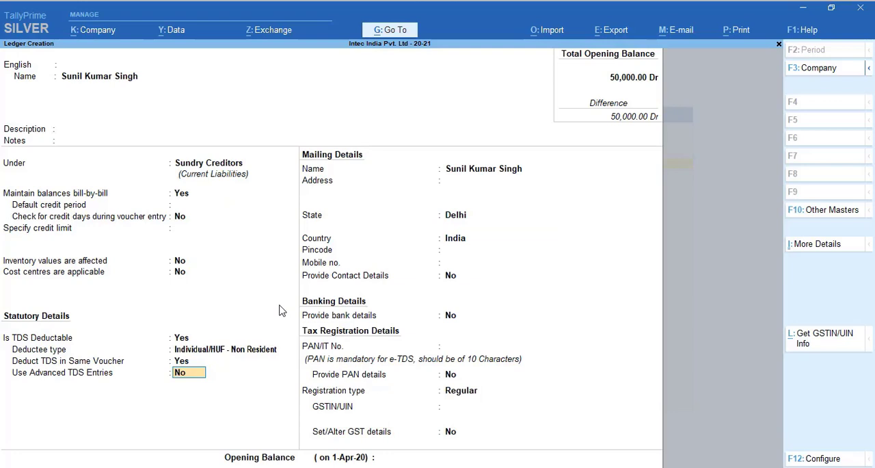
# Step: Keep advanced TDS entries at No and accept the default mailing, contact and bank details, leaving the address blank
pyautogui.press('Return')
pyautogui.press('Return')
pyautogui.press('Return')
pyautogui.press('Return')
pyautogui.press('Return')
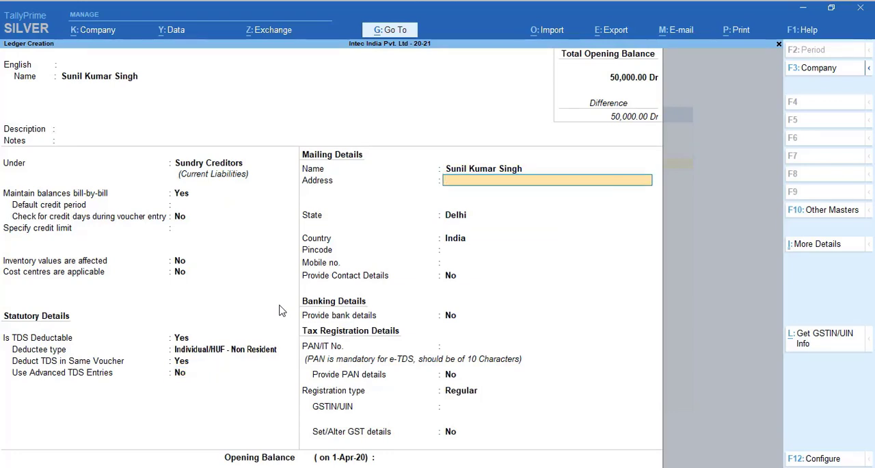
pyautogui.press('Return')
pyautogui.press('Return')
pyautogui.press('Return')
pyautogui.press('Return')
pyautogui.press('Return')
pyautogui.press('Return')
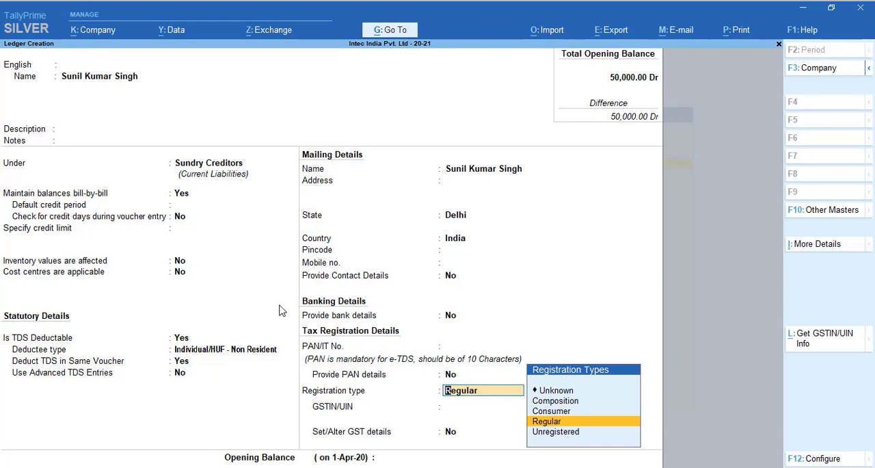
# Step: Turn on PAN details, set the PAN status to Available and accept the name on the PAN
pyautogui.press('BackSpace')
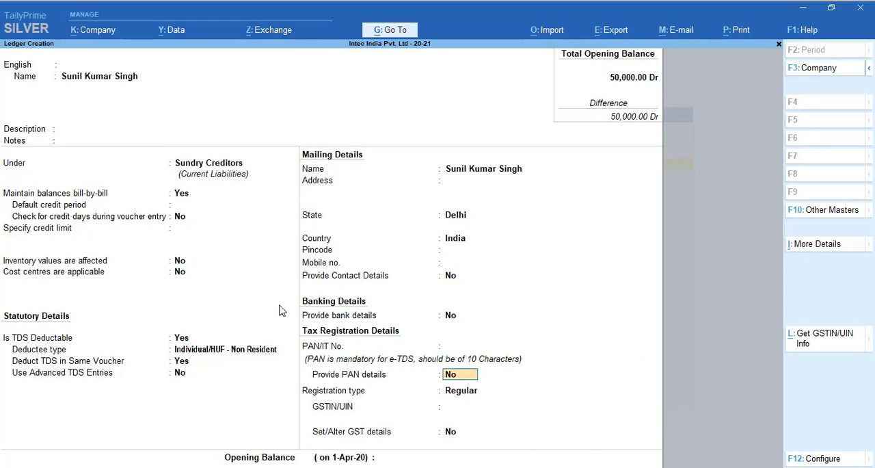
pyautogui.write('y')
pyautogui.press('Return')
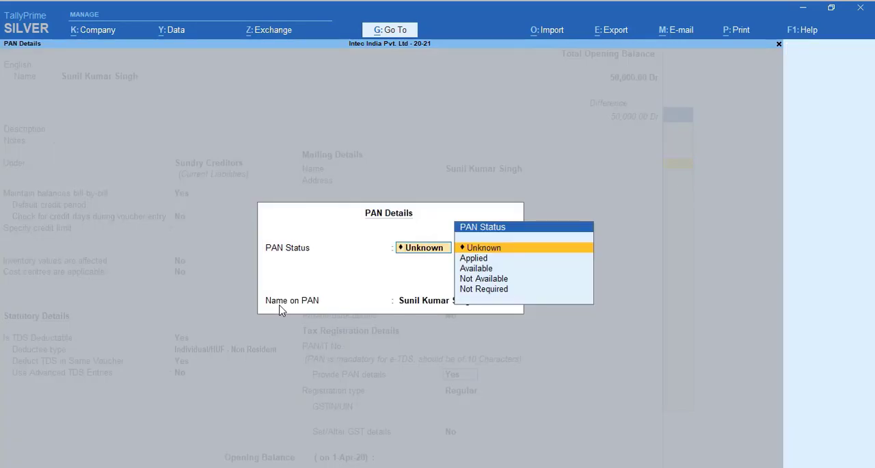
pyautogui.press('Down')
pyautogui.press('Down')
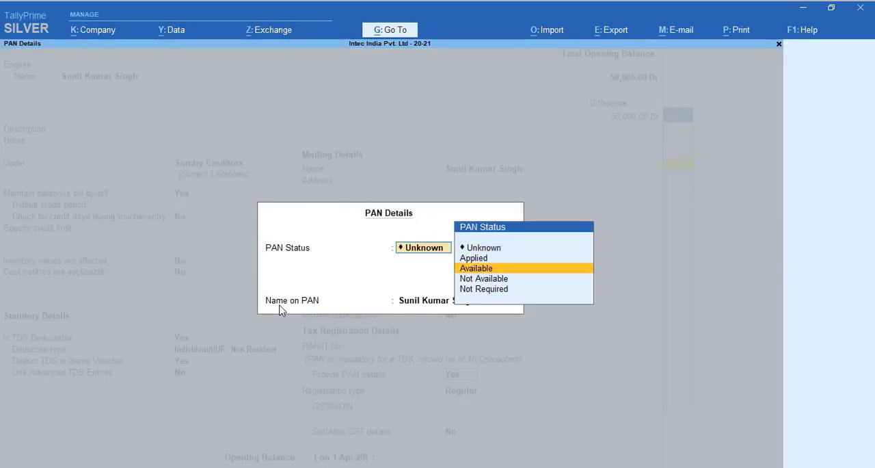
pyautogui.press('Return')
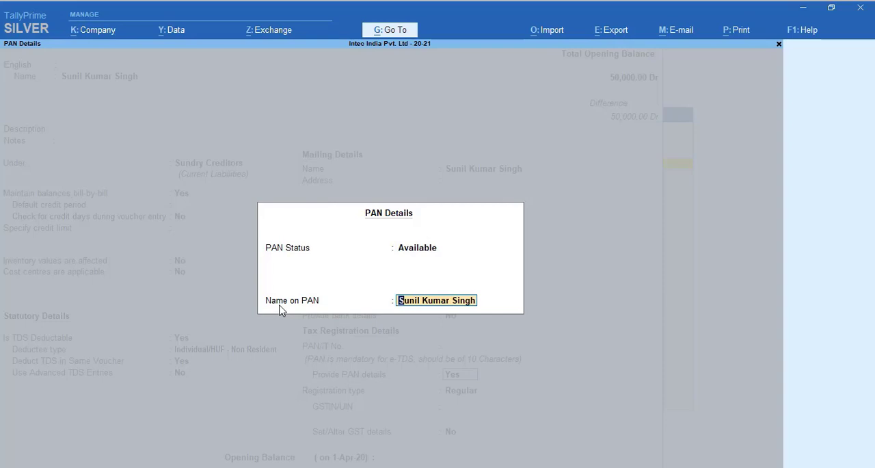
pyautogui.press('Return')
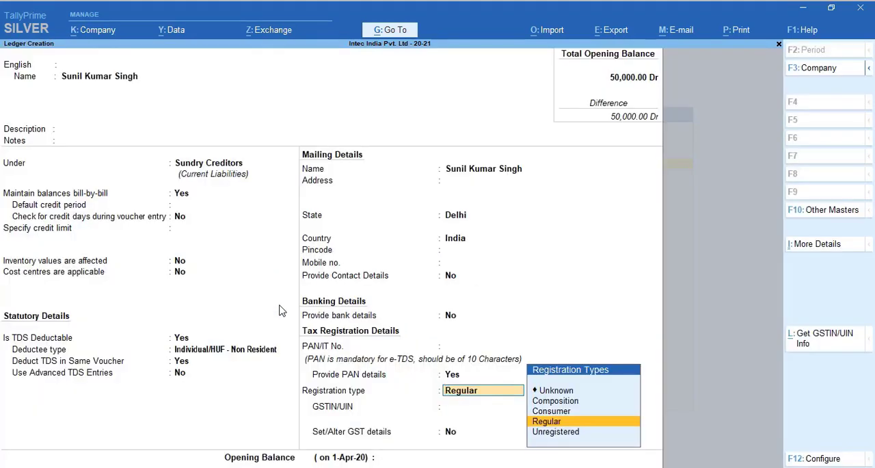
# Step: Paste the payee's PAN number and accept the PAN details with effective date 1-4-2020
pyautogui.press('BackSpace')
pyautogui.press('BackSpace')
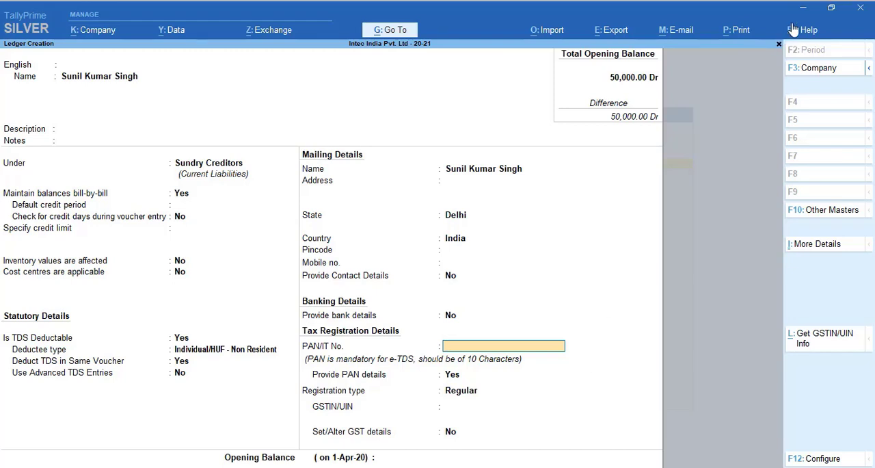
pyautogui.hotkey('ctrl', 'alt', 'v')
pyautogui.press('Return')
pyautogui.press('Return')
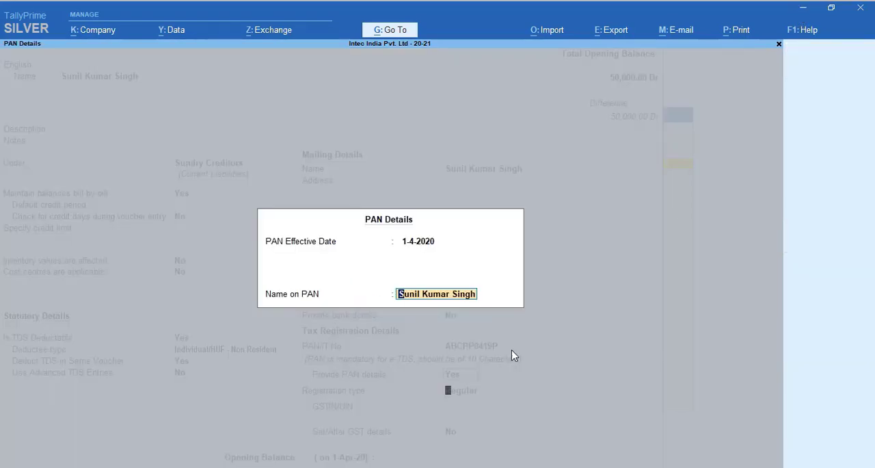
pyautogui.press('Return')
pyautogui.press('Return')
pyautogui.press('Return')
pyautogui.press('Return')
pyautogui.press('Return')
pyautogui.press('Return')
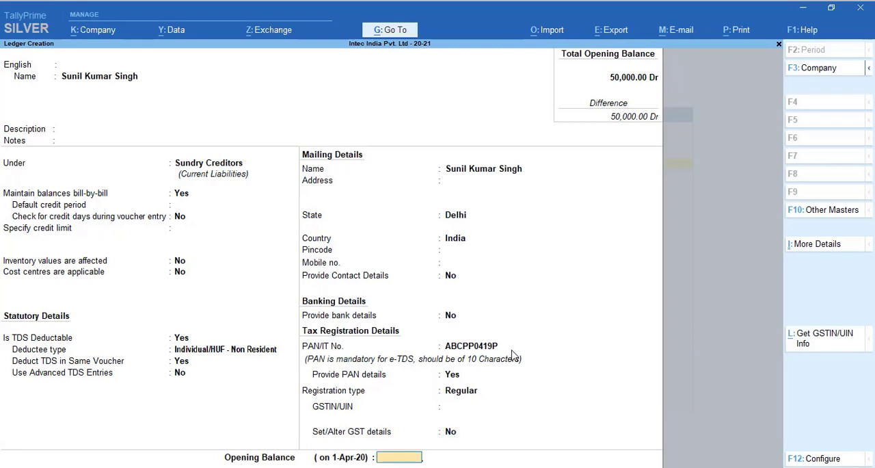
# Step: Save the payee ledger with no opening balance and leave ledger creation, returning to the Gateway of Tally
pyautogui.press('Return')
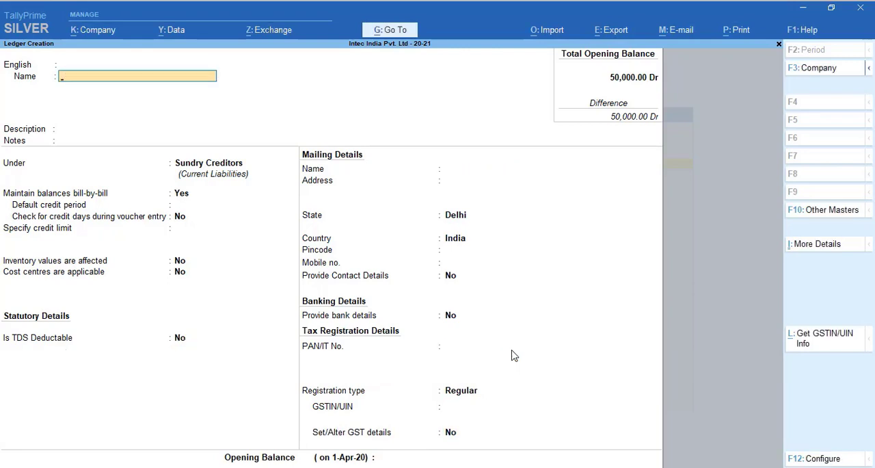
pyautogui.press('Escape')
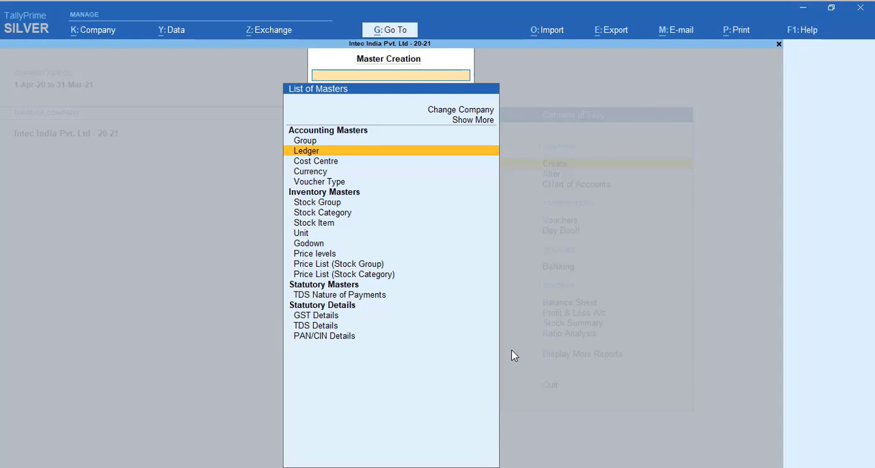
pyautogui.press('Escape')
pyautogui.press('Down')
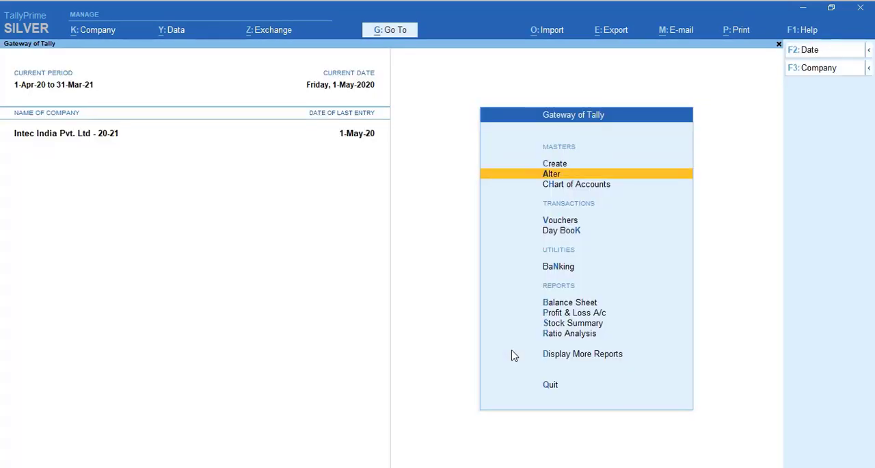
# Step: Start a journal voucher and choose Salary Expenses as the debit ledger
pyautogui.press('v')
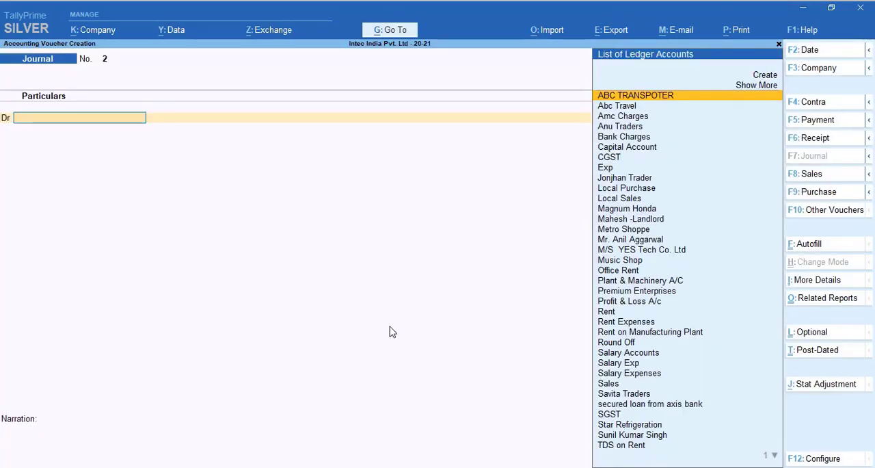
pyautogui.write('Sala')
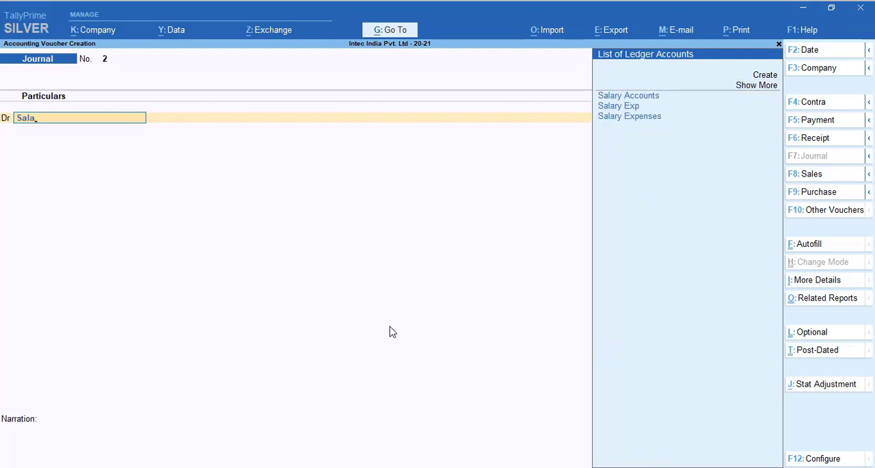
pyautogui.press('Down')
pyautogui.press('Down')
pyautogui.press('Return')
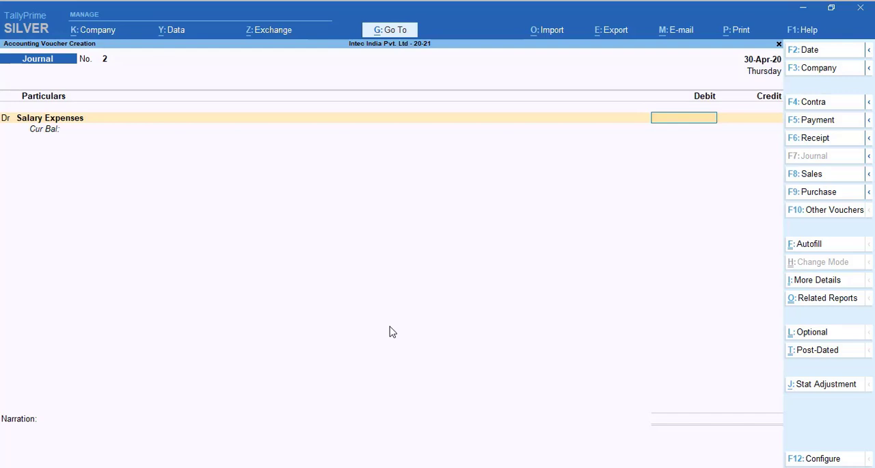
# Step: Debit 50,000 to Salary Expenses and accept Payment of Accumulated Balance From PF Fund as the TDS nature of payment
pyautogui.write('2')
pyautogui.press('BackSpace')
pyautogui.write('50000')
pyautogui.press('Return')
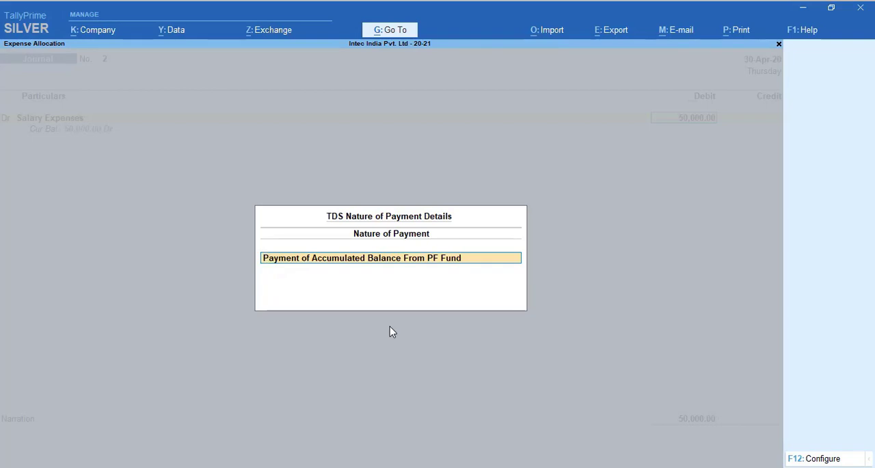
pyautogui.press('Return')
pyautogui.press('Return')
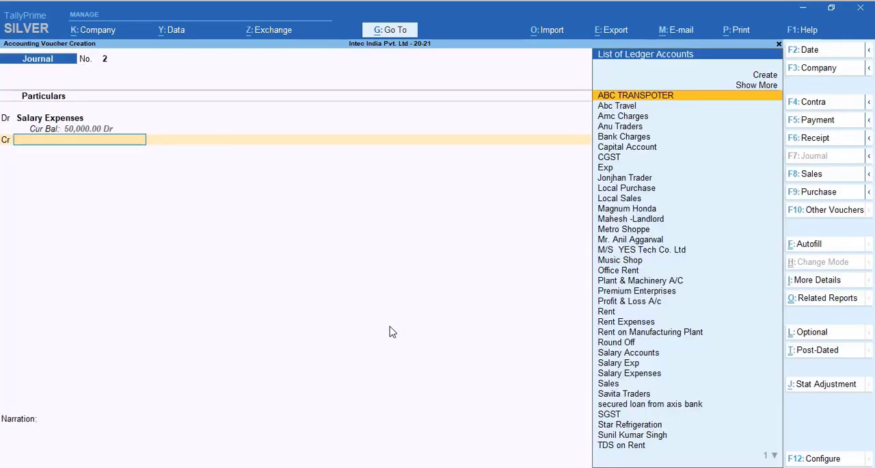
# Step: Credit the salary payee's ledger with 50,000 and accept the bill-wise reference as On Account
pyautogui.press('Down')
pyautogui.press('Down')
pyautogui.press('Down')
pyautogui.press('Down')
pyautogui.press('Down')
pyautogui.press('Down')
pyautogui.press('Down')
pyautogui.press('Down')
pyautogui.press('Down')
pyautogui.press('Down')
pyautogui.press('Down')
pyautogui.press('Down')
pyautogui.press('Down')
pyautogui.press('Down')
pyautogui.press('Down')
pyautogui.press('Down')
pyautogui.press('Down')
pyautogui.press('Down')
pyautogui.press('Down')
pyautogui.press('Down')
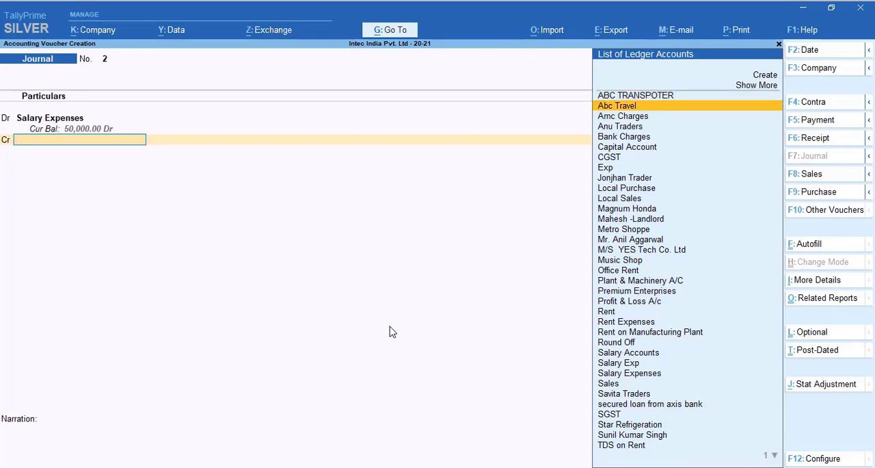
pyautogui.press('Down')
pyautogui.press('Down')
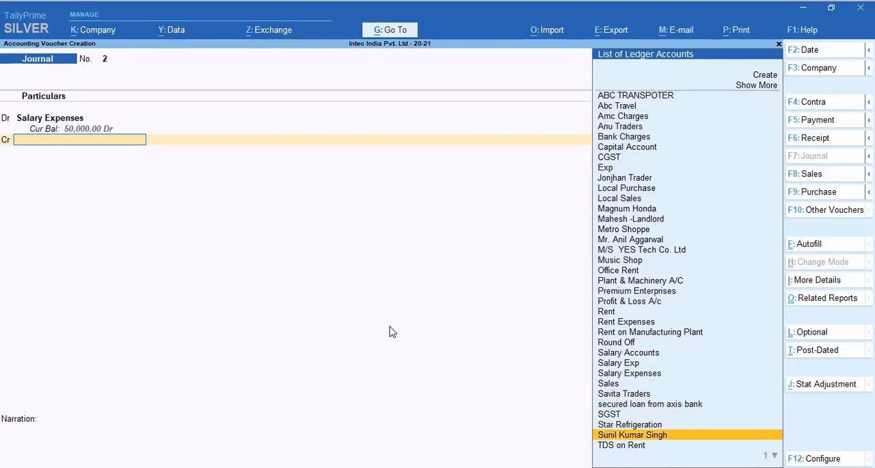
pyautogui.press('Return')
pyautogui.press('Return')
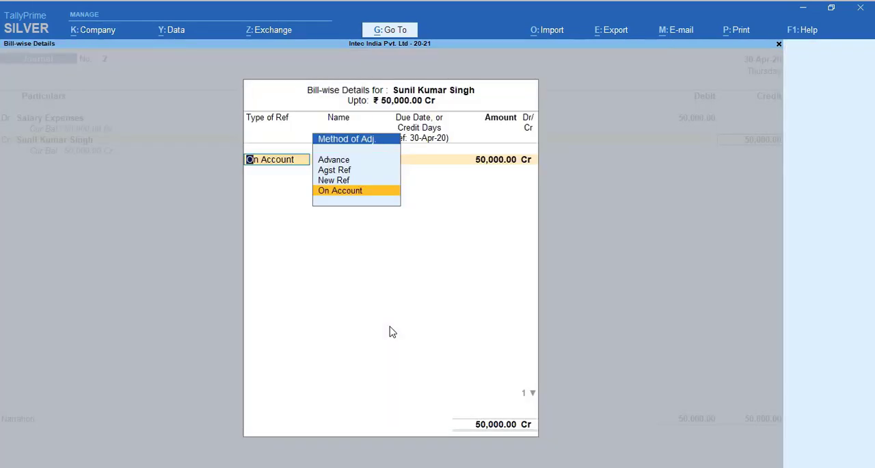
pyautogui.press('Return')
pyautogui.press('Return')
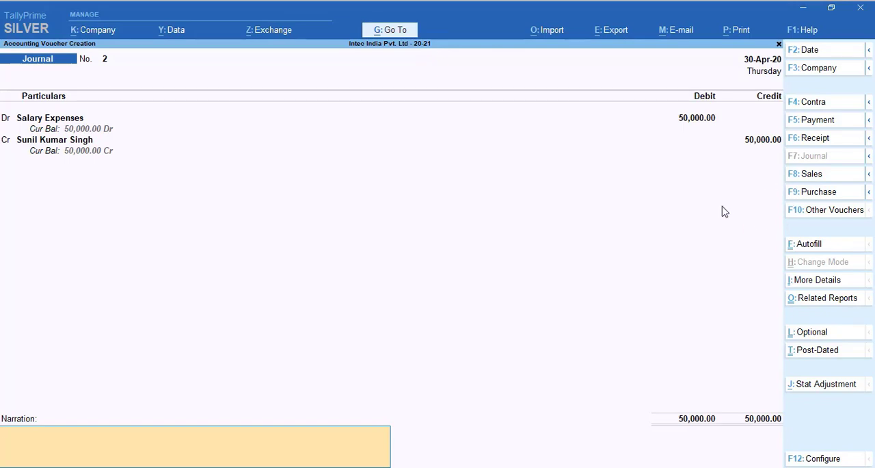
# Step: Go back to the voucher's debit line and open the Salary Expenses ledger for alteration
pyautogui.press('BackSpace')
pyautogui.press('BackSpace')
pyautogui.press('BackSpace')
pyautogui.press('BackSpace')
pyautogui.press('BackSpace')
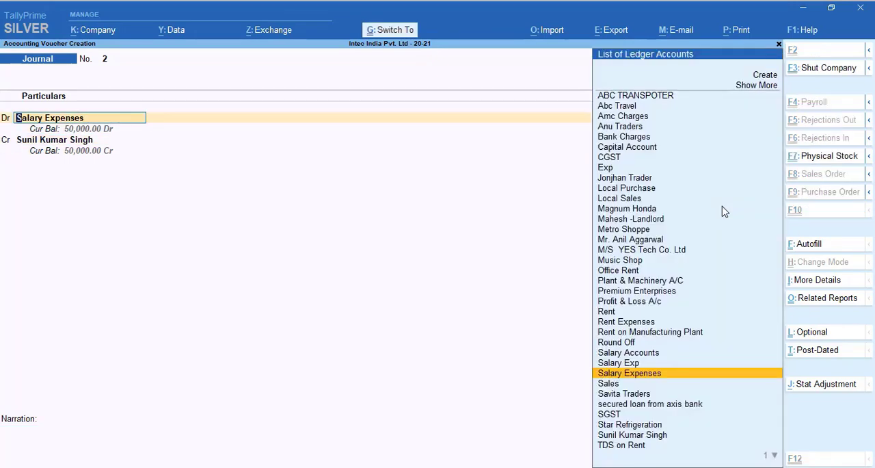
pyautogui.hotkey('ctrl', 'Return')
pyautogui.press('Return')
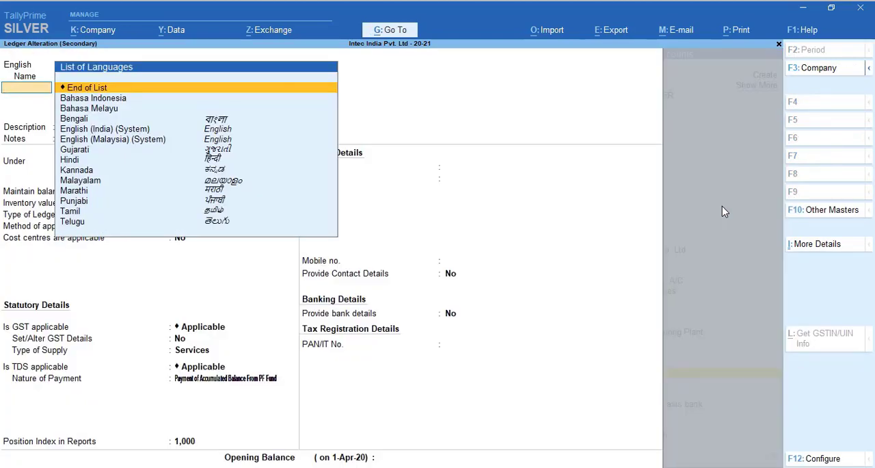
# Step: Examine the rates and exemption limit of the Payment of Accumulated Balance From PF Fund nature of payment, and quit the ledger without changes
pyautogui.press('Return')
pyautogui.press('Return')
pyautogui.press('Return')
pyautogui.press('Return')
pyautogui.press('Return')
pyautogui.press('Return')
pyautogui.press('Return')
pyautogui.press('Return')
pyautogui.press('Return')
pyautogui.press('Return')
pyautogui.press('Return')
pyautogui.press('Return')
pyautogui.press('Return')
pyautogui.press('Return')
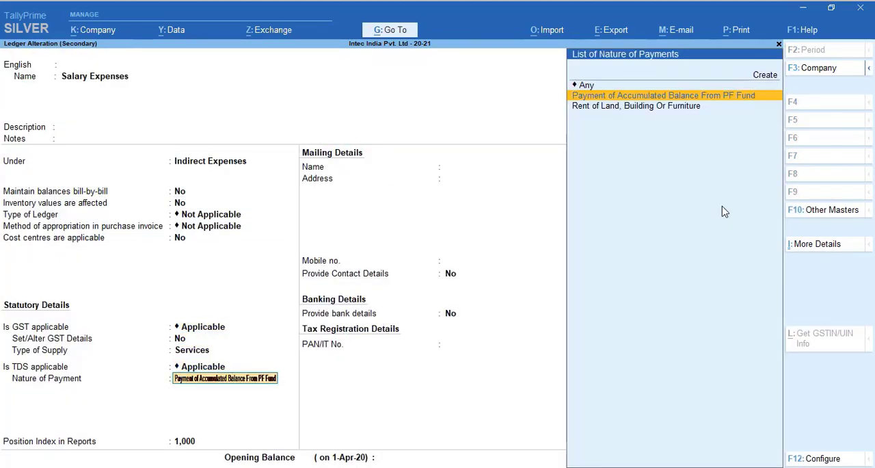
pyautogui.hotkey('ctrl', 'Return')
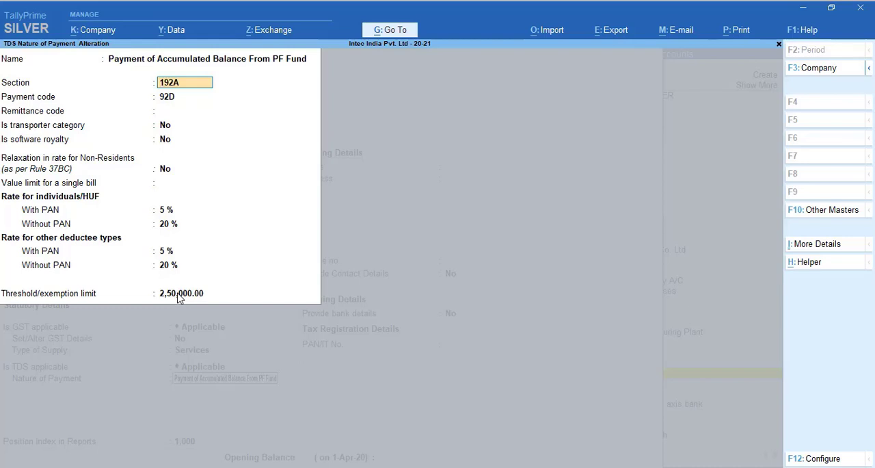
pyautogui.press('Escape')
pyautogui.press('Escape')
pyautogui.press('Escape')
pyautogui.press('Escape')
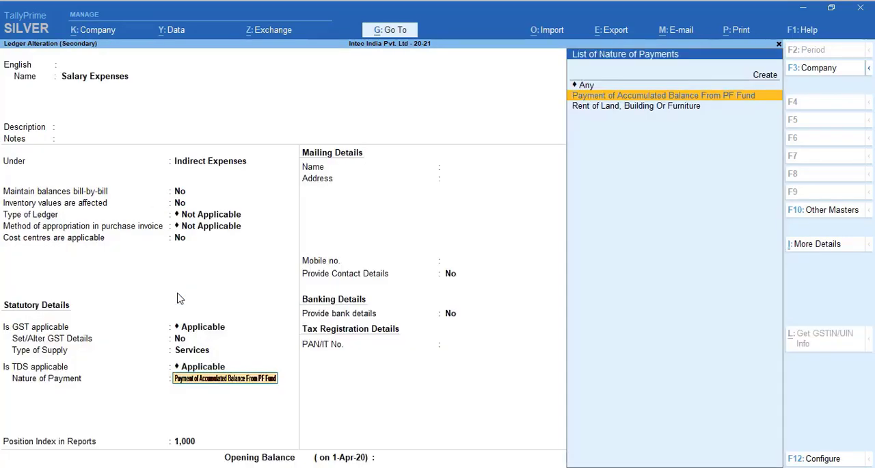
pyautogui.press('y')
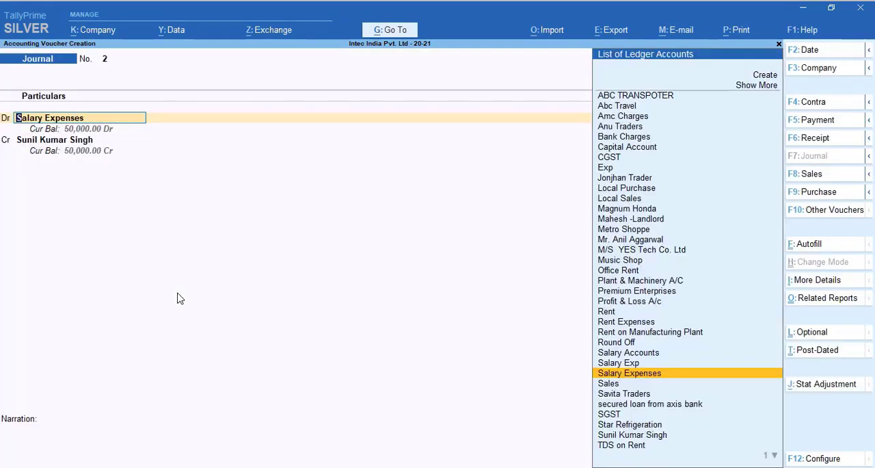
# Step: Open the payee's ledger for alteration from the credit line and set Use Advanced TDS Entries to Yes
pyautogui.press('Return')
pyautogui.press('Return')
pyautogui.press('Return')
pyautogui.press('Return')
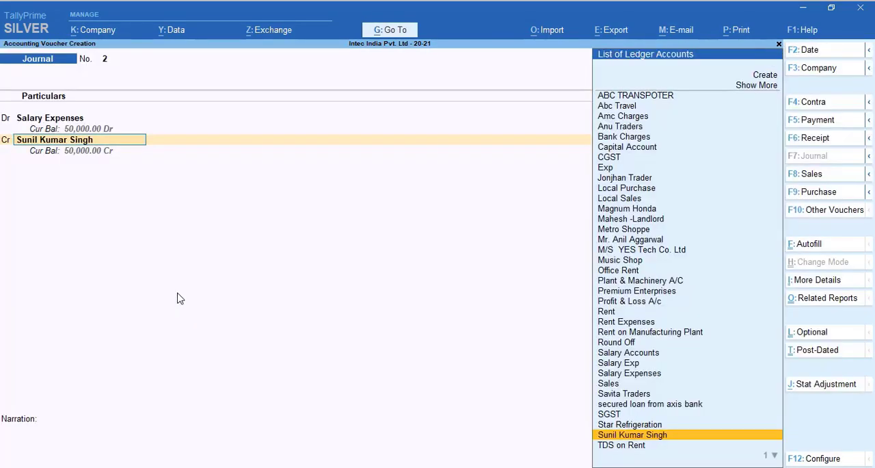
pyautogui.hotkey('ctrl', 'Return')
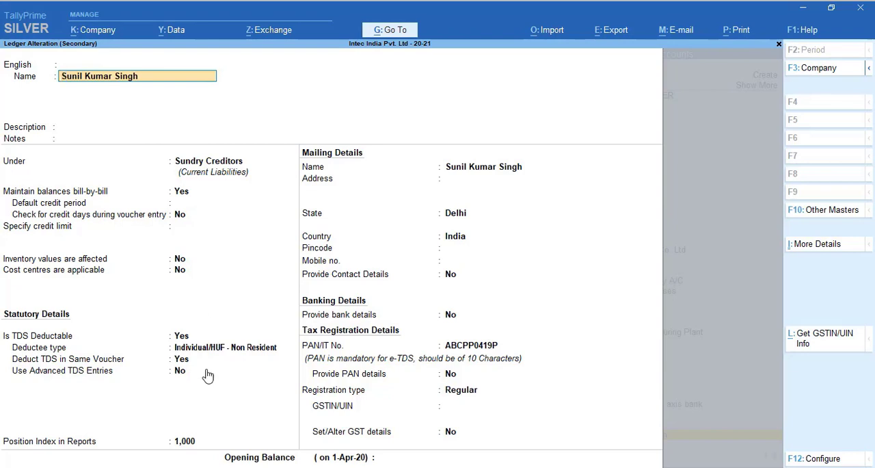
pyautogui.click(181, 371)
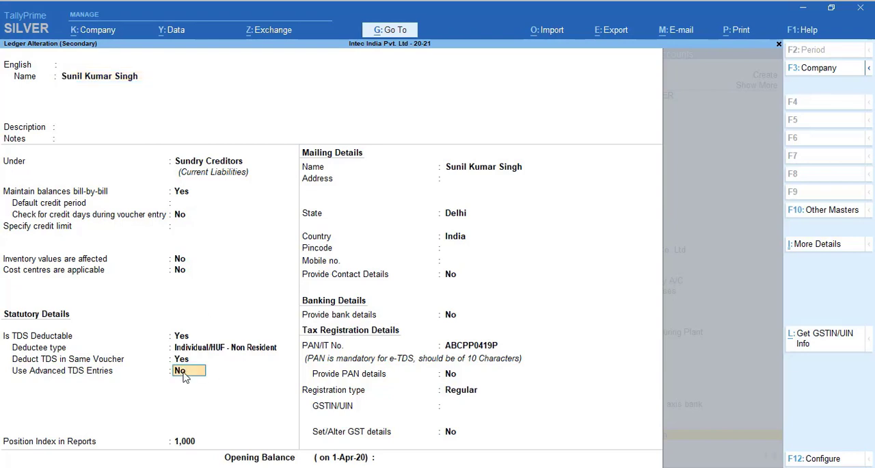
pyautogui.press('y')
pyautogui.press('Return')
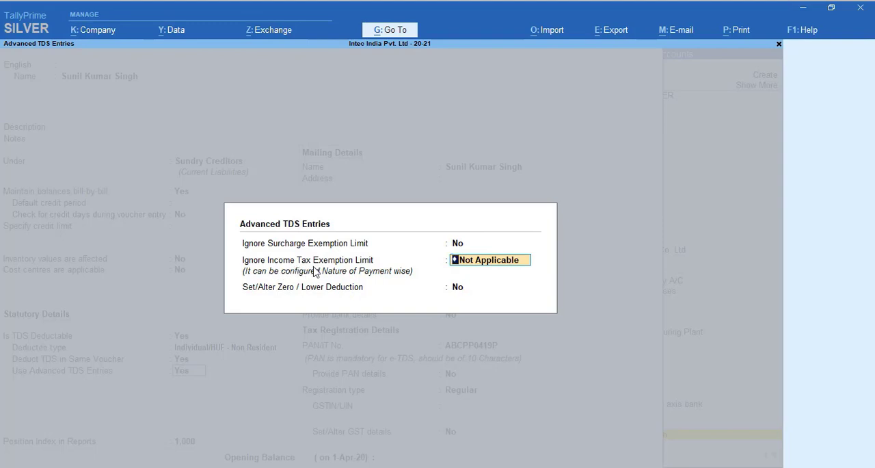
# Step: Set Ignore Income Tax Exemption Limit to Applicable for Payment of Accumulated Balance From PF Fund, keep zero/lower deduction at No and save the ledger
pyautogui.click(484, 268)
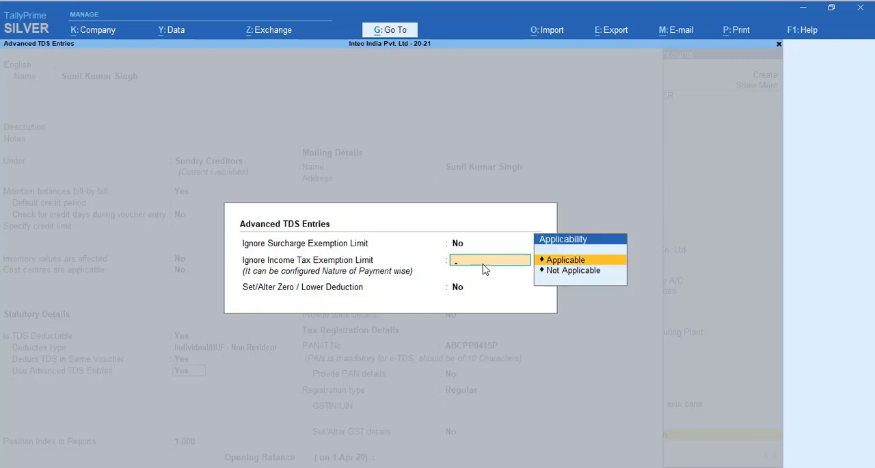
pyautogui.press('Down')
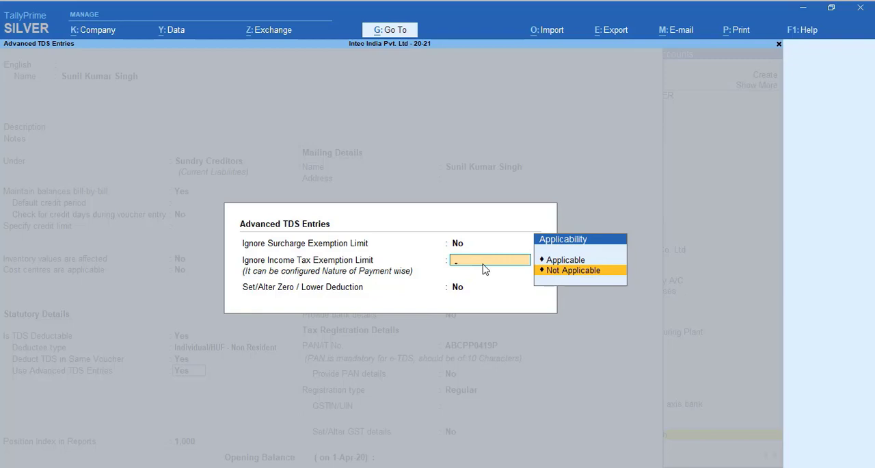
pyautogui.press('Up')
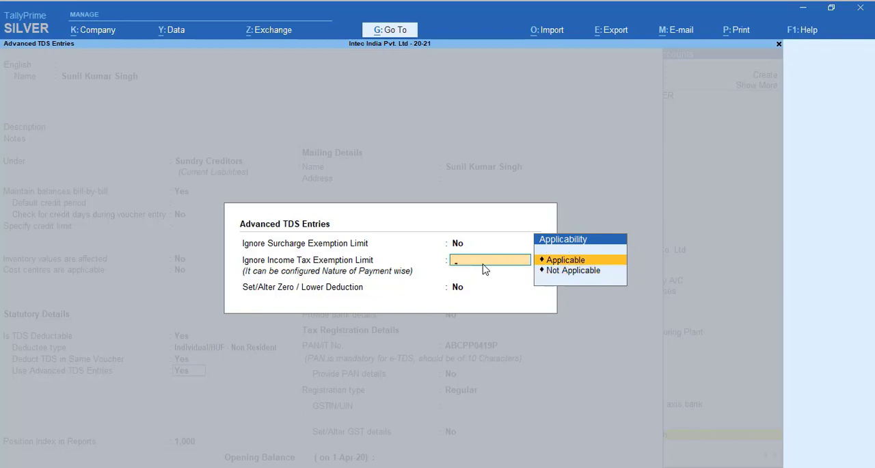
pyautogui.press('Return')
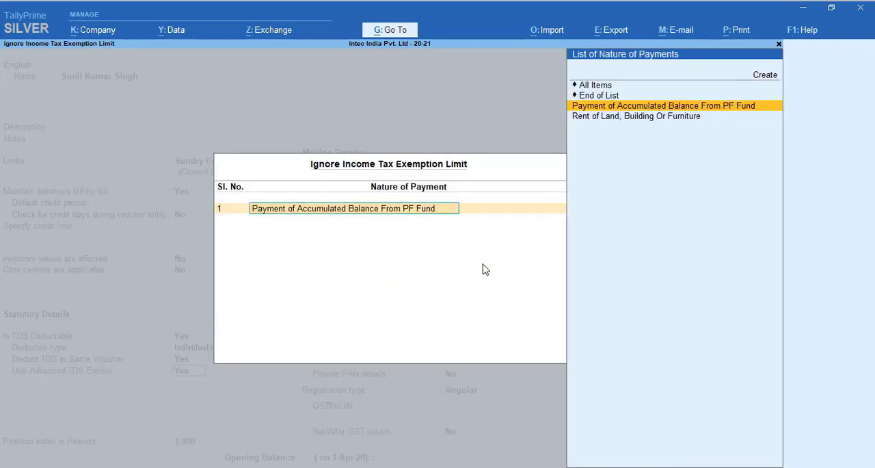
pyautogui.press('Return')
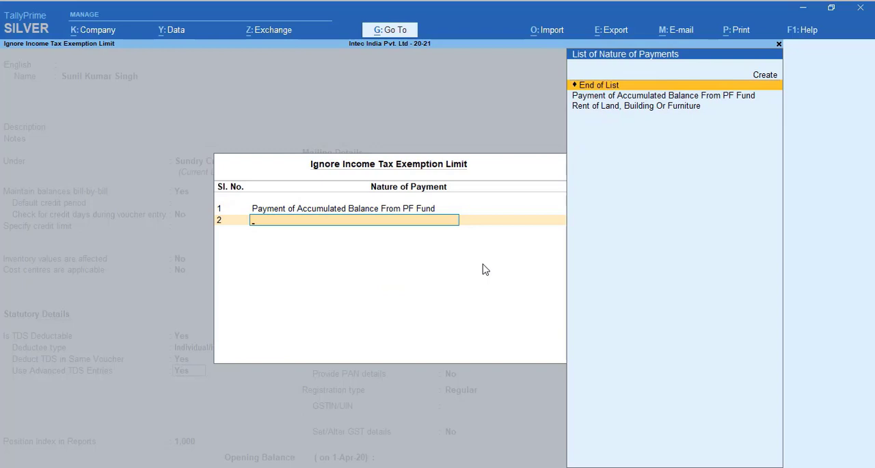
pyautogui.press('Return')
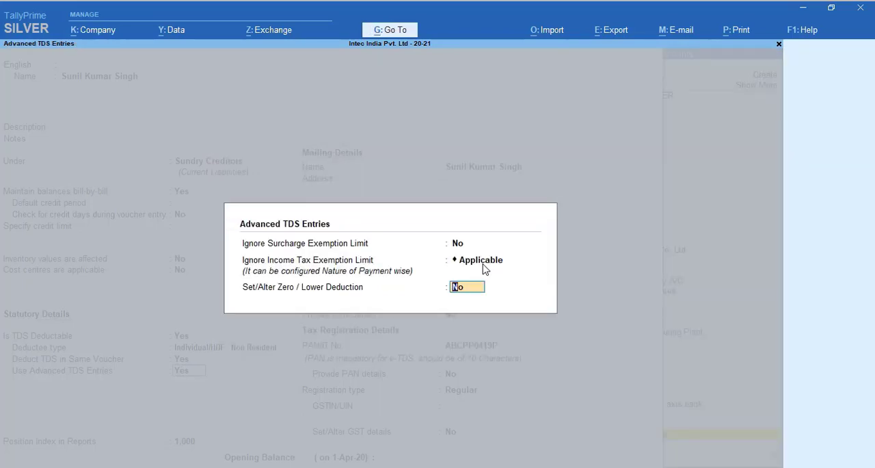
pyautogui.press('Return')
pyautogui.hotkey('ctrl', 'a')
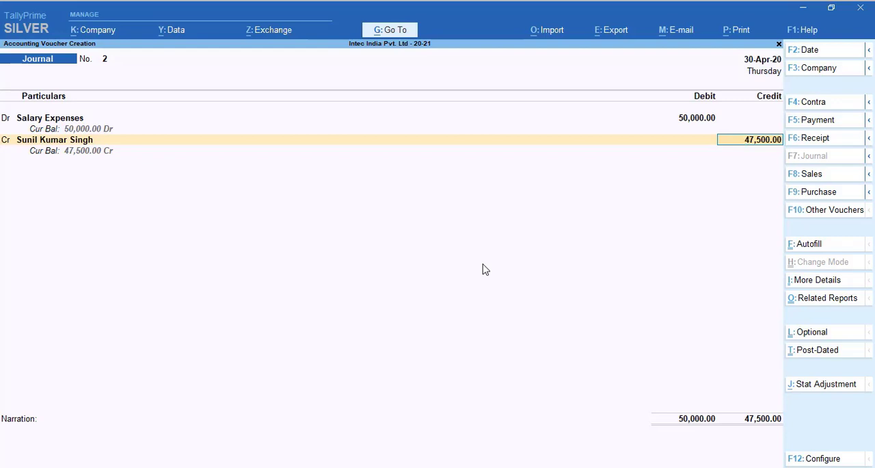
# Step: Reopen the payee's ledger from the credit line, accept the deduct-in-same-voucher nature of payment and turn on advanced TDS entries again
pyautogui.press('BackSpace')
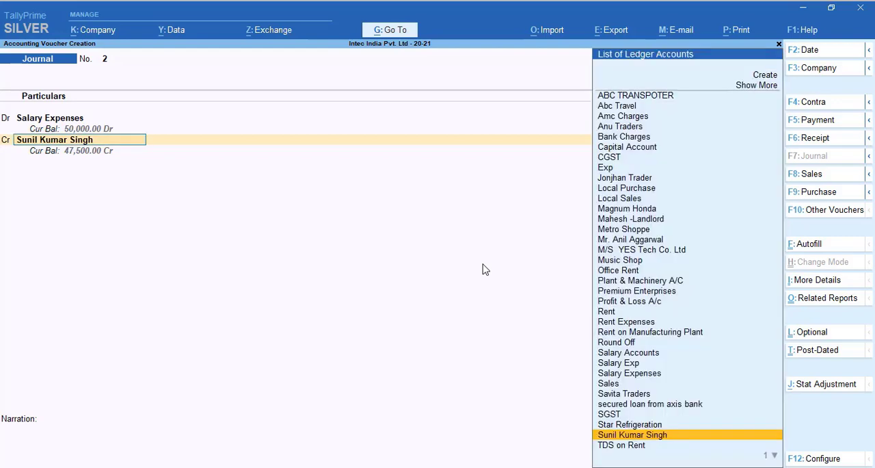
pyautogui.hotkey('ctrl', 'Return')
pyautogui.press('Return')
pyautogui.press('Return')
pyautogui.press('Return')
pyautogui.press('Return')
pyautogui.press('Return')
pyautogui.press('Return')
pyautogui.press('Return')
pyautogui.press('Return')
pyautogui.press('Return')
pyautogui.press('Return')
pyautogui.press('Return')
pyautogui.press('Return')
pyautogui.press('Return')
pyautogui.press('Return')
pyautogui.press('Return')
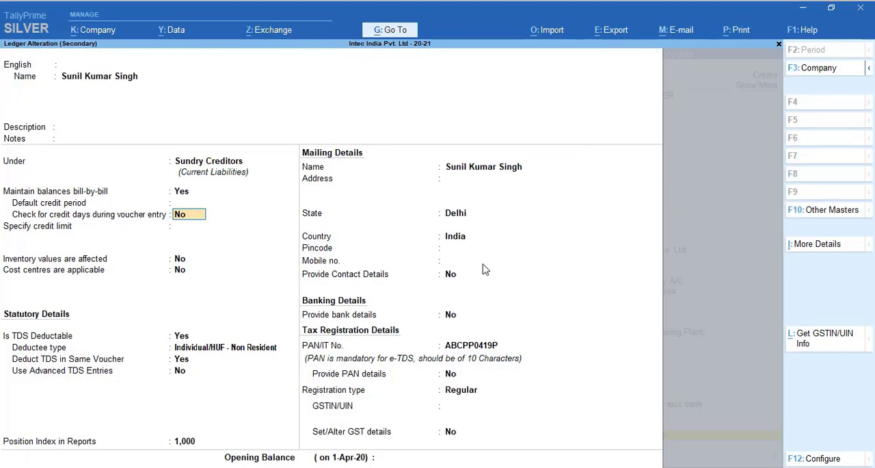
pyautogui.press('Return')
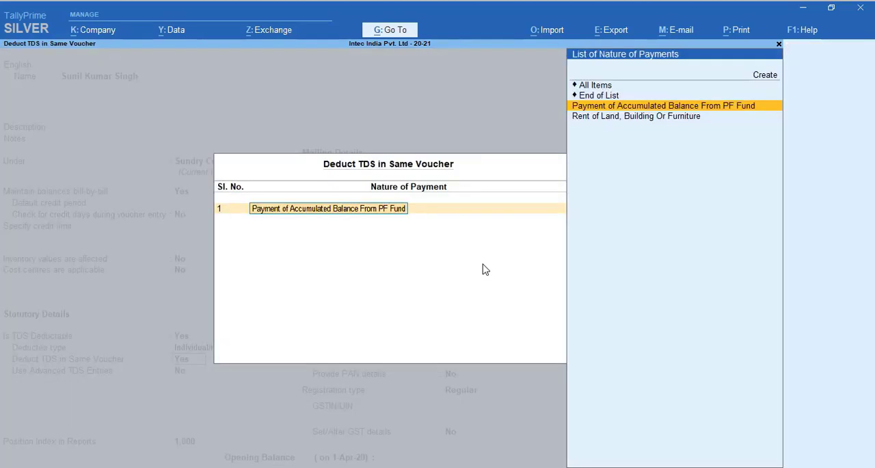
pyautogui.press('Return')
pyautogui.press('Return')
pyautogui.press('y')
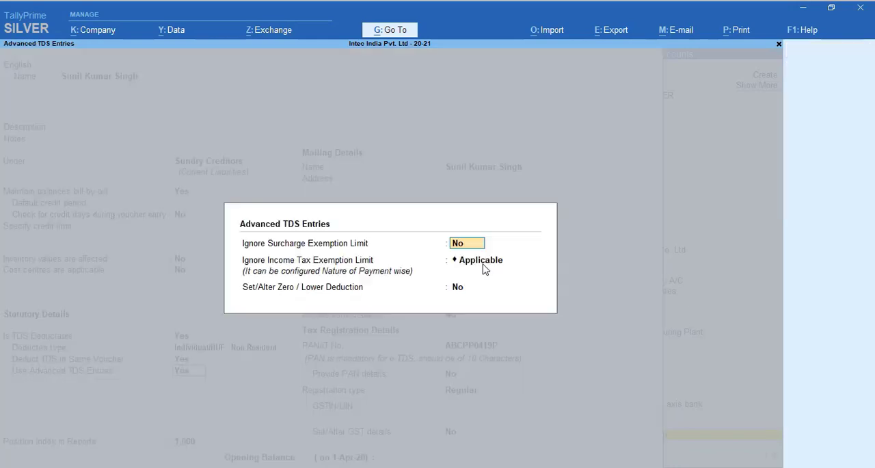
# Step: Set Ignore Income Tax Exemption Limit to Not Applicable and save the ledger, returning to the voucher's credit amount
pyautogui.press('Return')
pyautogui.press('Down')
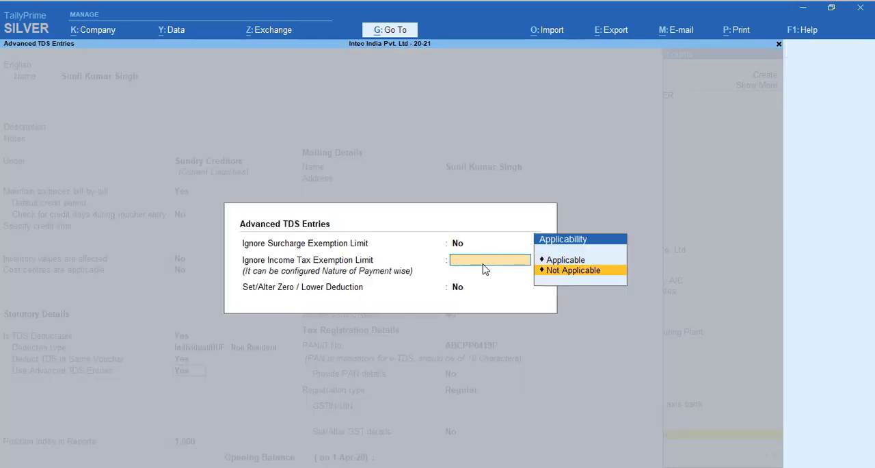
pyautogui.press('Return')
pyautogui.press('Return')
pyautogui.press('Return')
pyautogui.press('Return')
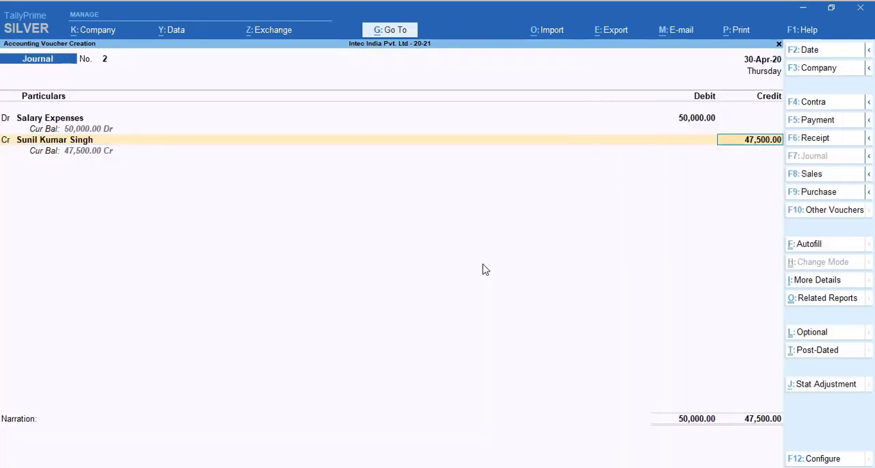
# Step: Discard the unfinished voucher and start a new journal that debits Salary Expenses with 50,000
pyautogui.press('Escape')
pyautogui.press('Return')
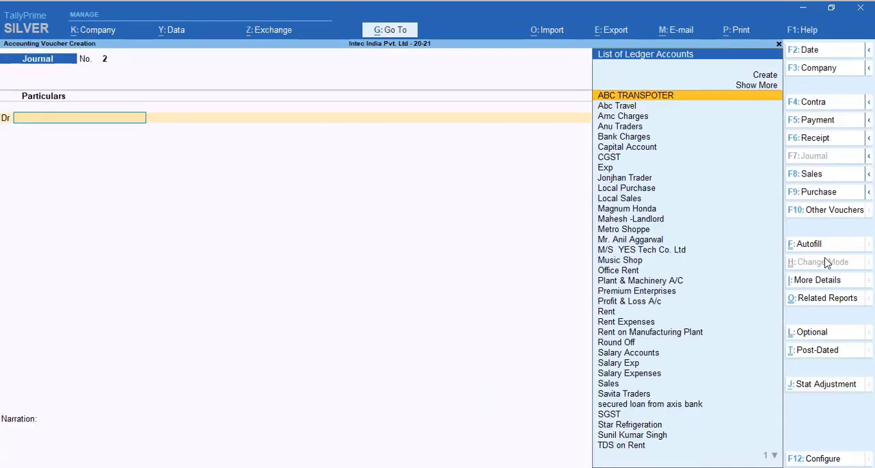
pyautogui.write('Sal')
pyautogui.press('Down')
pyautogui.press('Down')
pyautogui.press('Down')
pyautogui.press('Down')
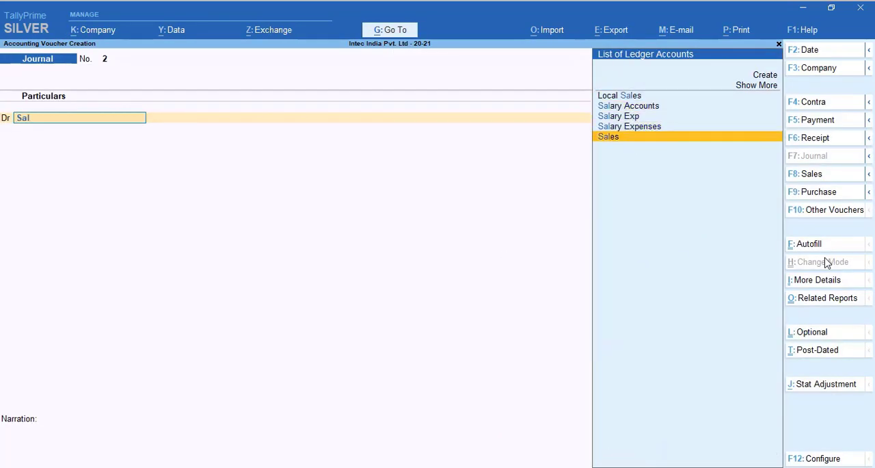
pyautogui.press('Up')
pyautogui.press('Return')
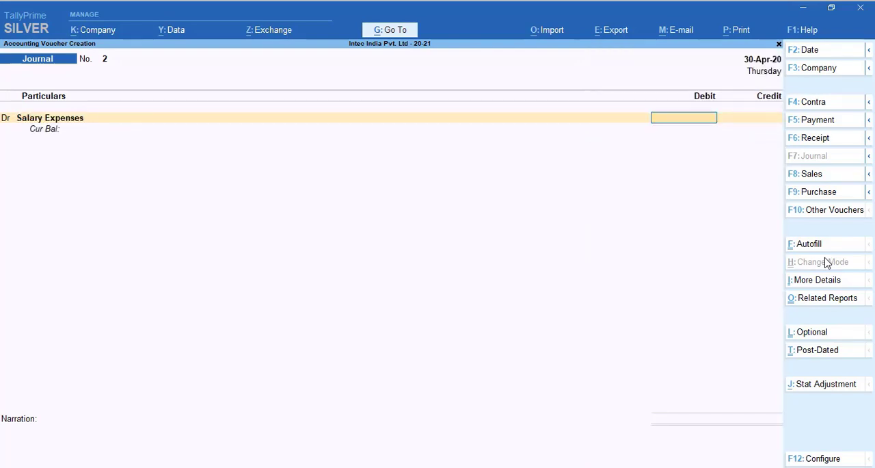
pyautogui.write('50000')
pyautogui.press('Return')
pyautogui.press('Return')
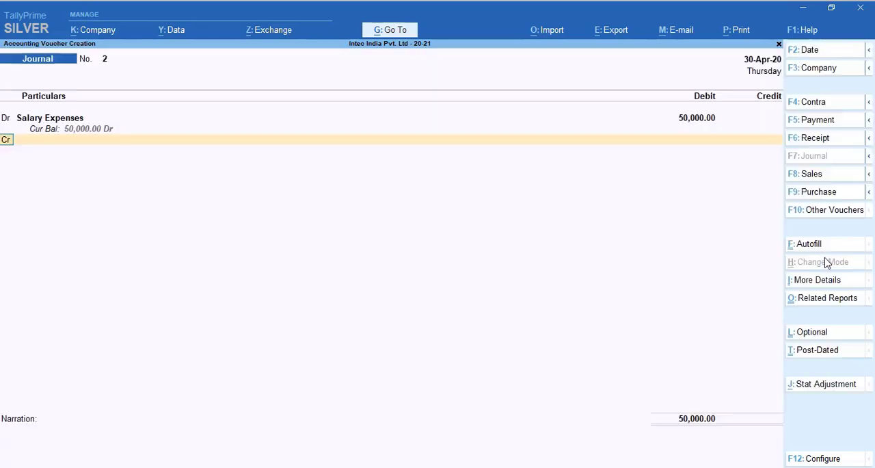
# Step: Credit the employee's ledger with 50,000 against the salary debit
pyautogui.press('Down')
pyautogui.press('Down')
pyautogui.press('Down')
pyautogui.press('Down')
pyautogui.press('Down')
pyautogui.press('Down')
pyautogui.press('Down')
pyautogui.press('Down')
pyautogui.press('Down')
pyautogui.press('Down')
pyautogui.press('Down')
pyautogui.press('Down')
pyautogui.press('Down')
pyautogui.press('Down')
pyautogui.press('Down')
pyautogui.press('Down')
pyautogui.press('Down')
pyautogui.press('Down')
pyautogui.press('Down')
pyautogui.press('Down')
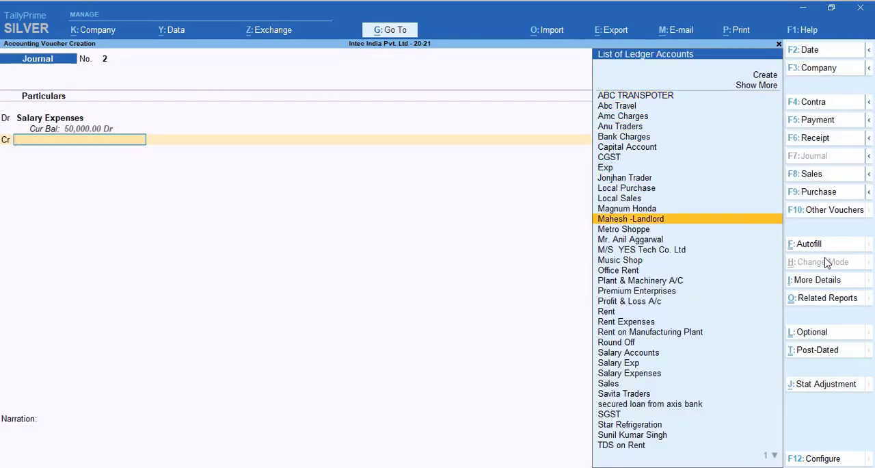
pyautogui.press('Down')
pyautogui.press('Down')
pyautogui.press('Down')
pyautogui.press('Return')
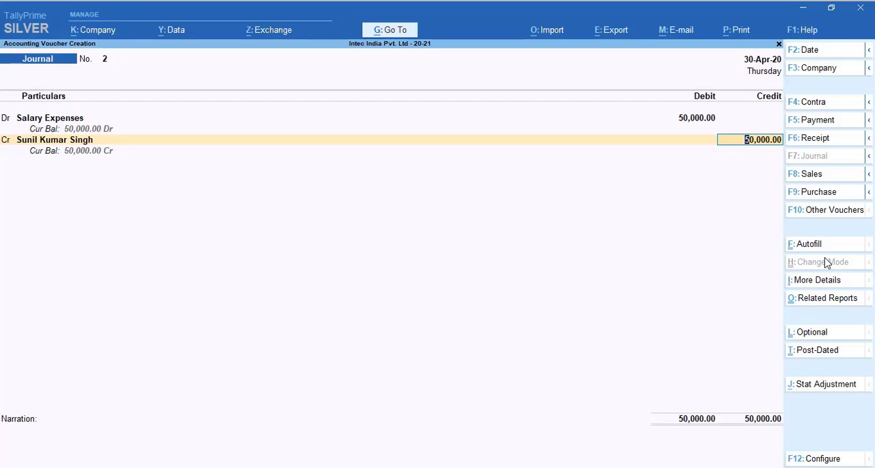
# Step: Discard the 50,000 voucher and start a new journal debiting Salary Expenses with 3,00,000 for Payment of Accumulated Balance From PF Fund
pyautogui.press('Escape')
pyautogui.press('y')
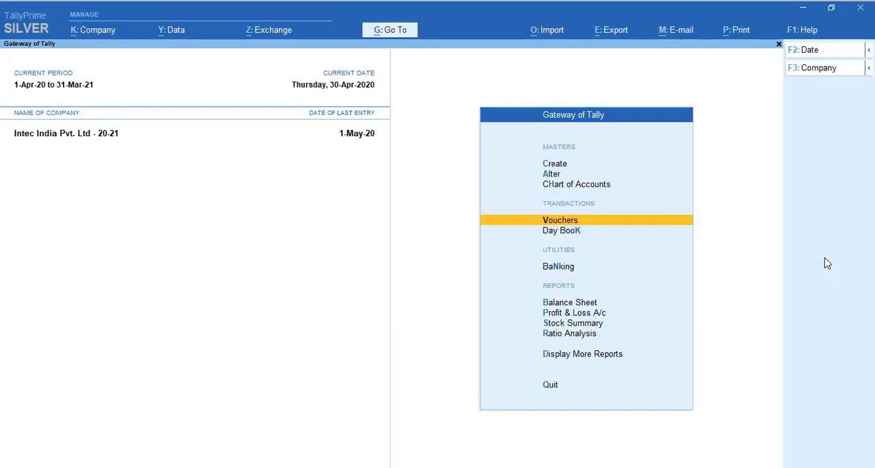
pyautogui.press('Return')
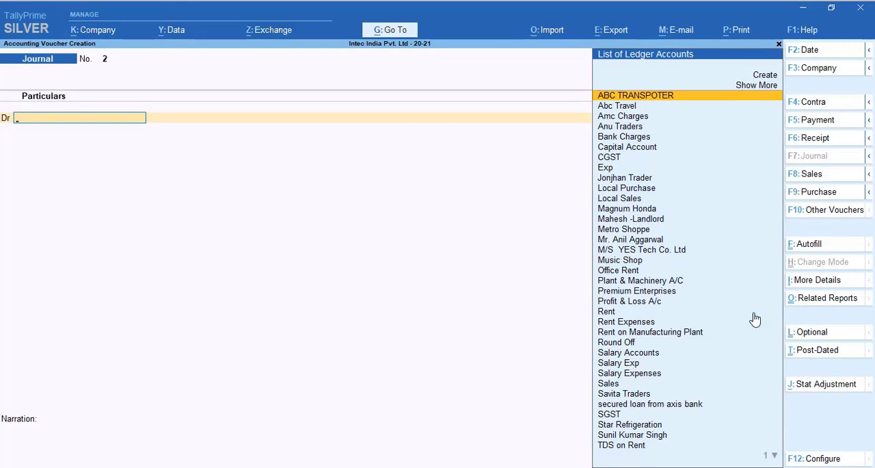
pyautogui.write('Sala')
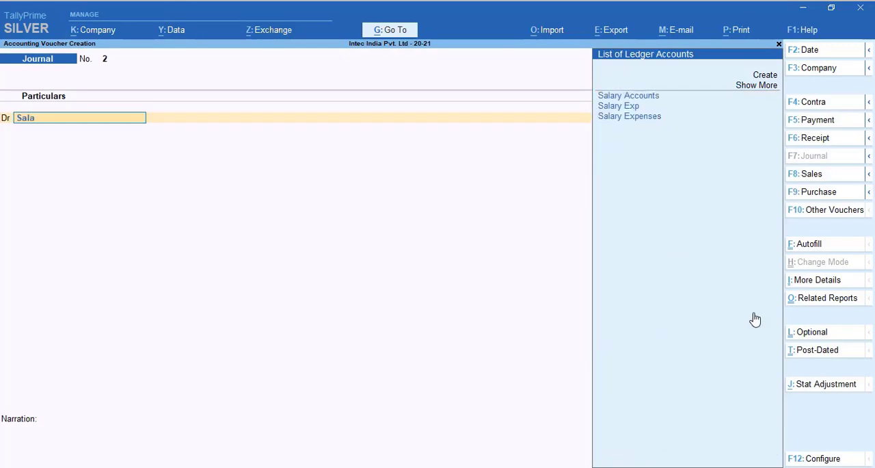
pyautogui.press('Down')
pyautogui.press('Down')
pyautogui.press('Return')
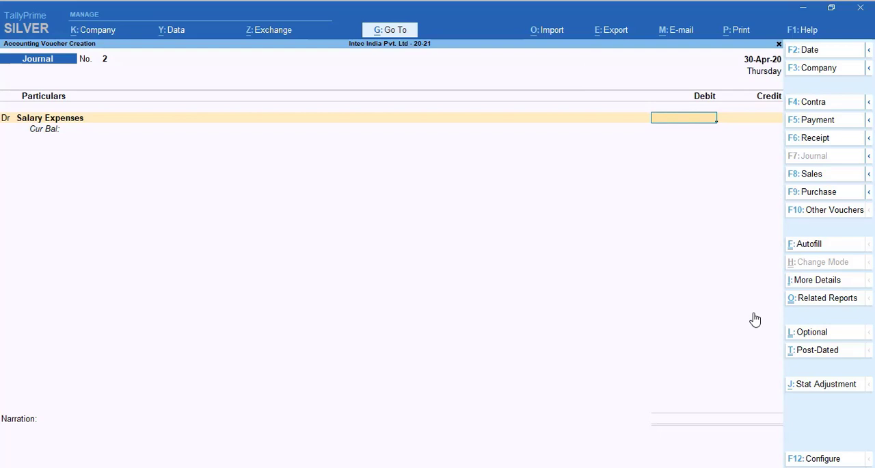
pyautogui.write('3,00,0')
pyautogui.write('0000')
pyautogui.press('Return')
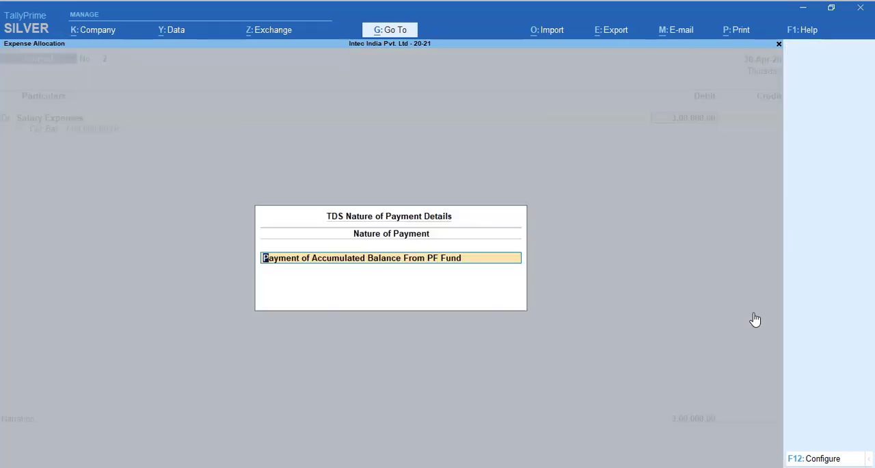
pyautogui.press('Return')
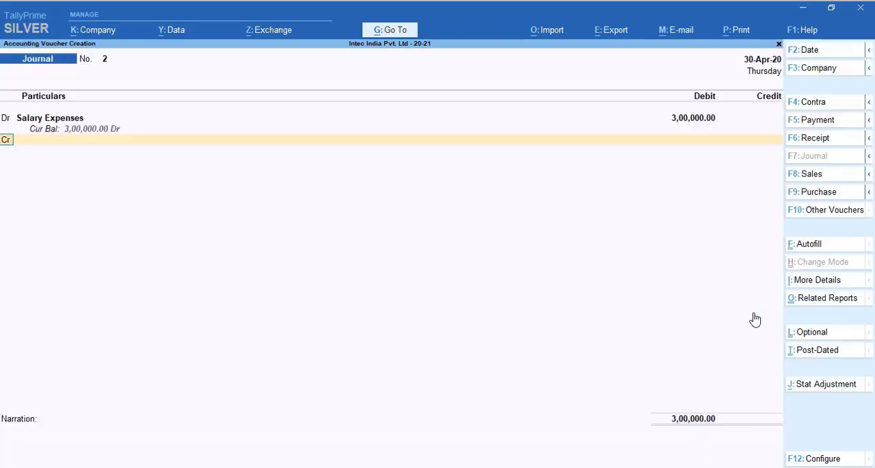
# Step: Credit the employee's ledger with the net salary of 2,85,000 after TDS
pyautogui.press('Down')
pyautogui.press('Down')
pyautogui.press('Down')
pyautogui.press('Down')
pyautogui.press('Down')
pyautogui.press('Down')
pyautogui.press('Down')
pyautogui.press('Down')
pyautogui.press('Down')
pyautogui.press('Down')
pyautogui.press('Down')
pyautogui.press('Down')
pyautogui.press('Down')
pyautogui.press('Down')
pyautogui.press('Down')
pyautogui.press('Down')
pyautogui.press('Down')
pyautogui.press('Down')
pyautogui.press('Down')
pyautogui.press('Down')
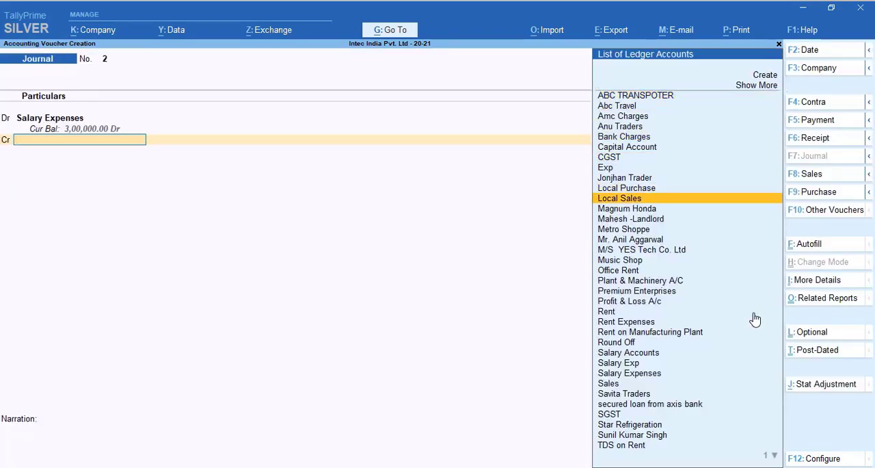
pyautogui.press('Down')
pyautogui.press('Down')
pyautogui.press('Down')
pyautogui.press('Return')
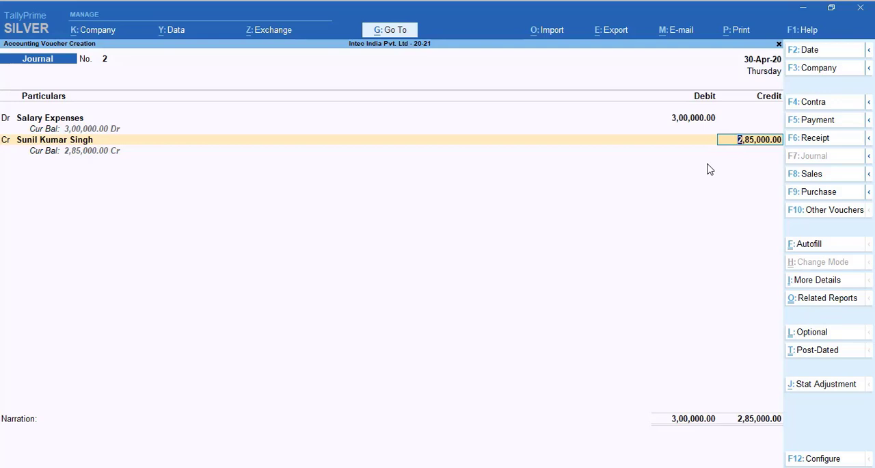
pyautogui.press('Return')
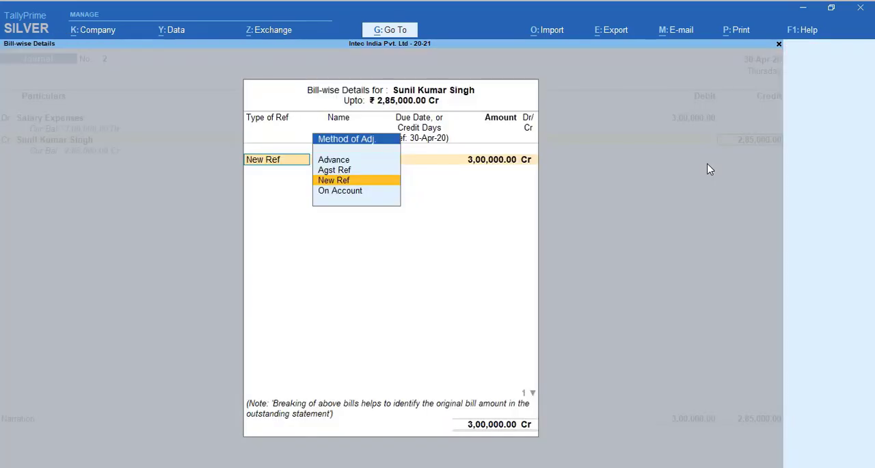
# Step: Allocate the employee's bill-wise details as New Ref 2 for 3,00,000 Cr and New Ref 2 for 15,000 Dr
pyautogui.press('Return')
pyautogui.press('Return')
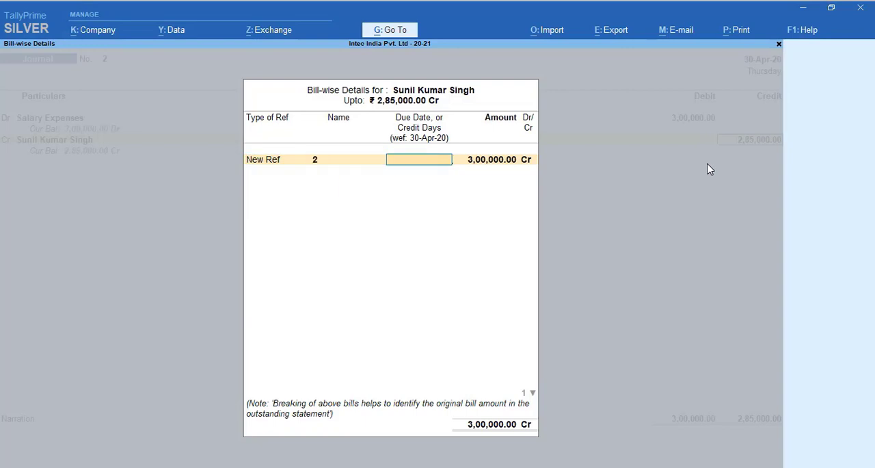
pyautogui.press('Return')
pyautogui.press('Return')
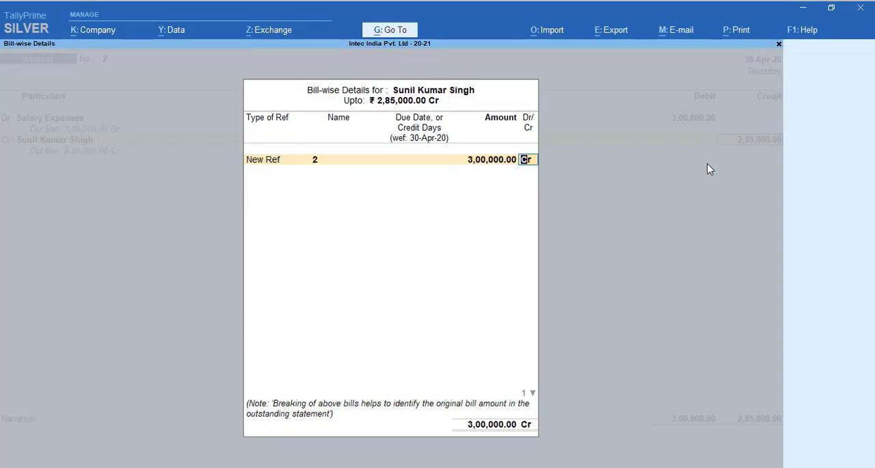
pyautogui.press('Return')
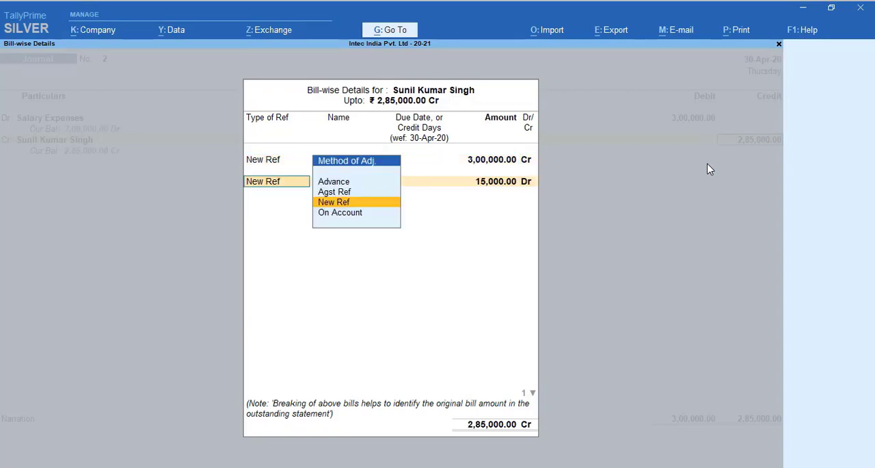
pyautogui.press('Return')
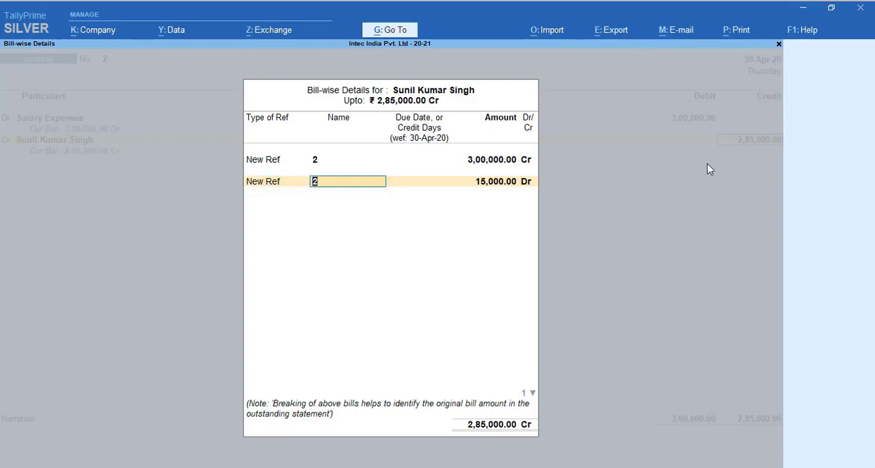
pyautogui.press('Return')
pyautogui.press('Return')
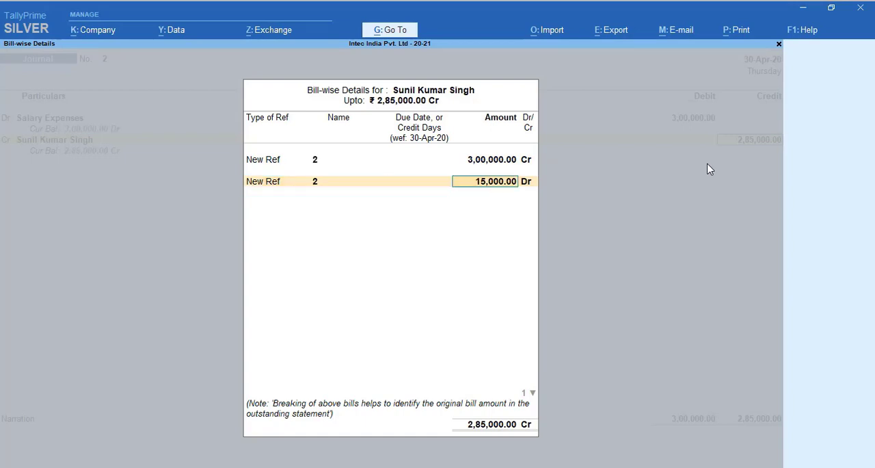
pyautogui.press('Return')
pyautogui.press('Return')
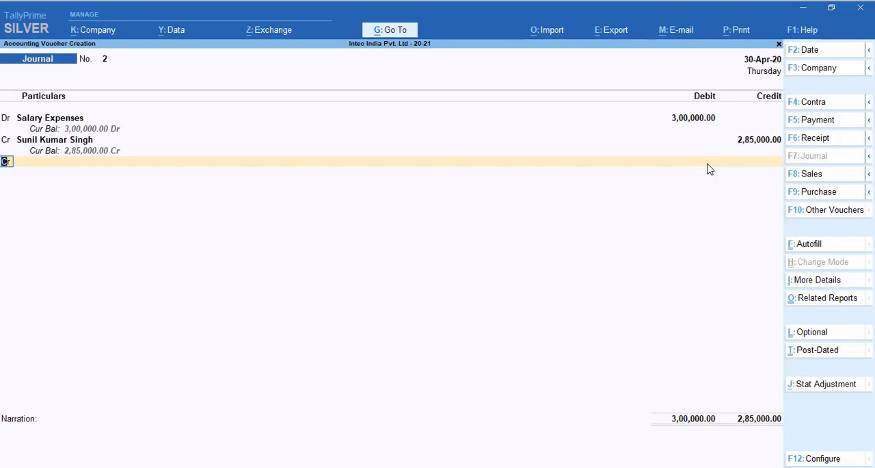
# Step: Reopen the employee's bill-wise details and review both references and their amounts, returning to the next credit line
pyautogui.press('BackSpace')
pyautogui.press('Return')
pyautogui.press('Return')
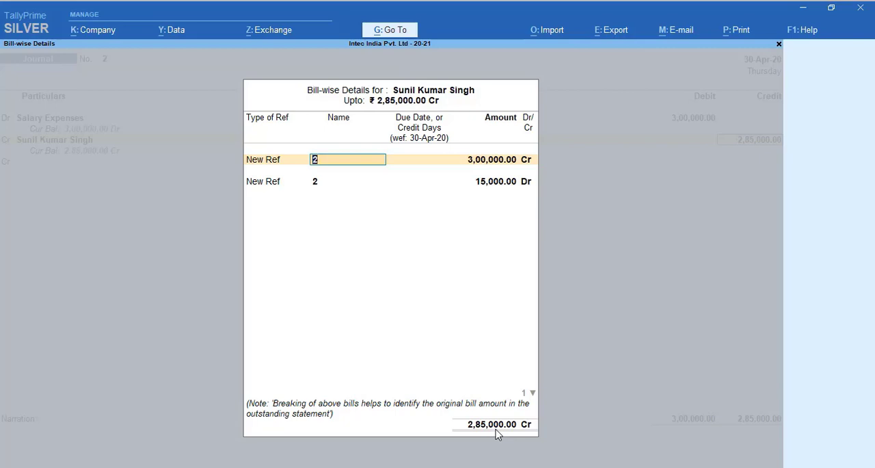
pyautogui.press('Return')
pyautogui.press('Return')
pyautogui.press('Return')
pyautogui.press('Return')
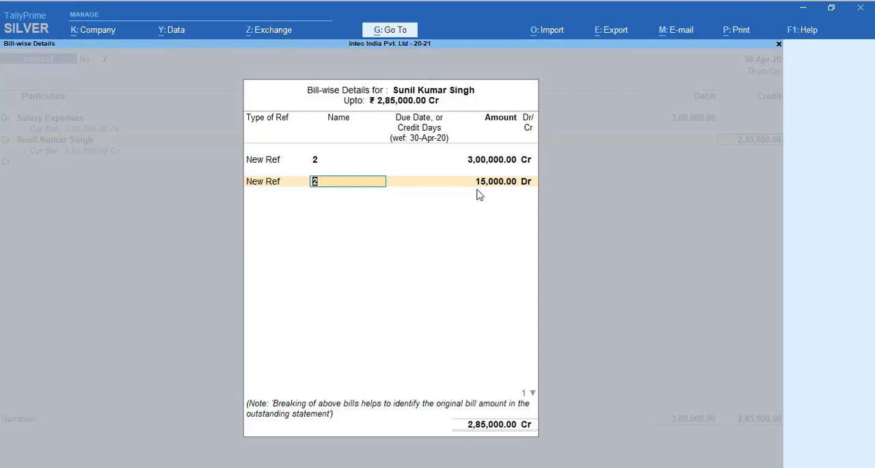
pyautogui.press('Return')
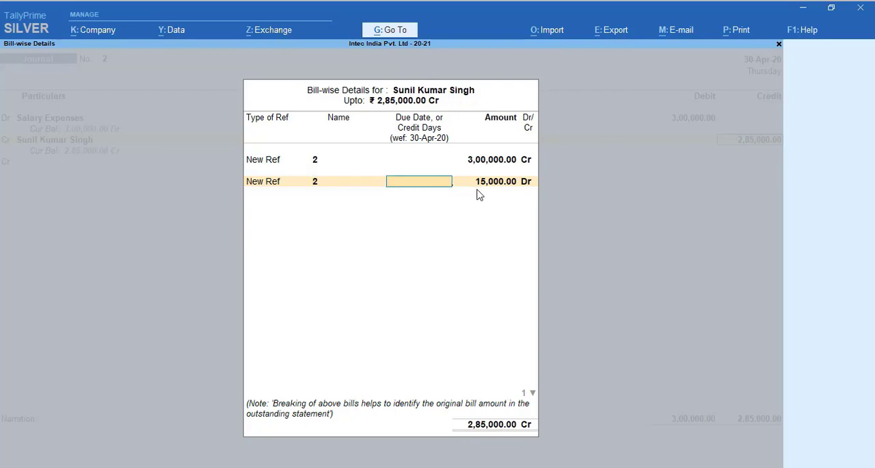
pyautogui.press('Return')
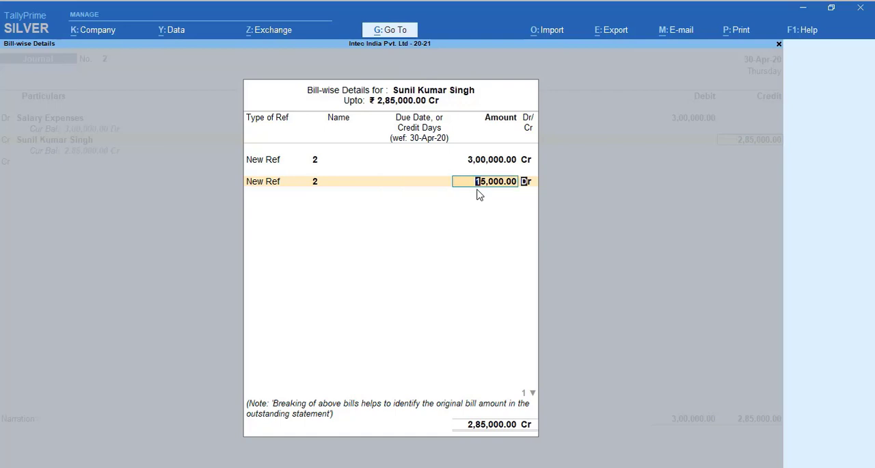
pyautogui.press('Return')
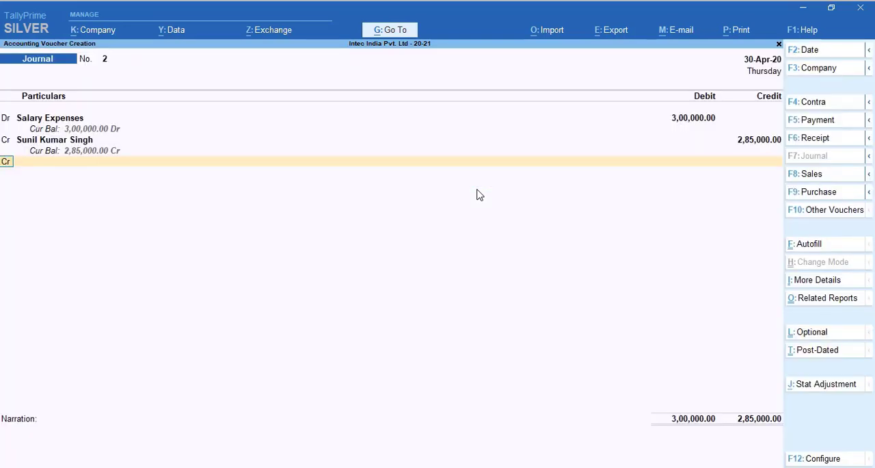
# Step: Create a ledger named Tds on Salary from the second credit line and place it under Duties & Taxes
pyautogui.press('Return')
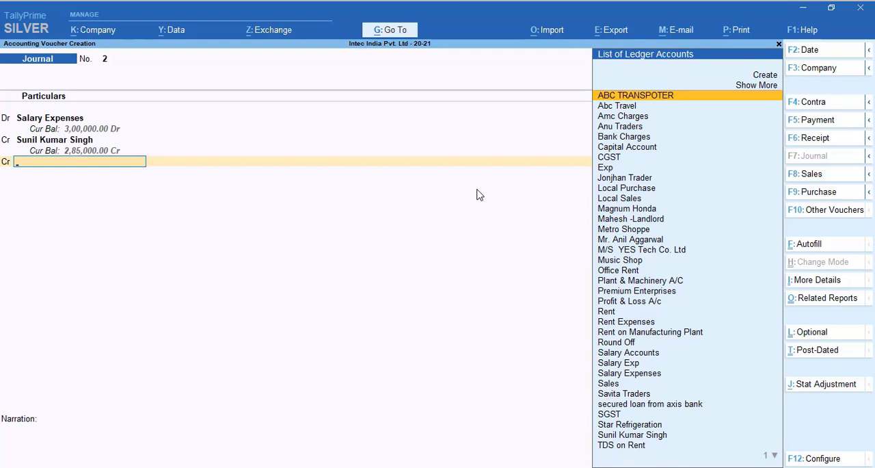
pyautogui.hotkey('alt', 'c')
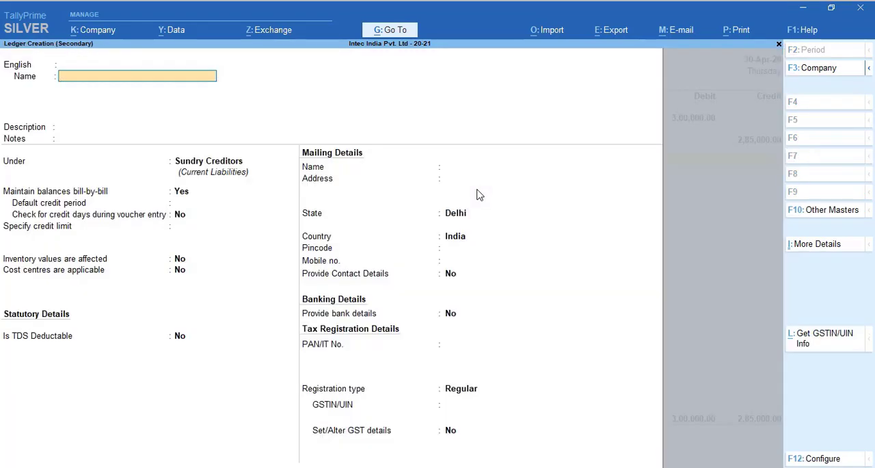
pyautogui.write('Tds on Salary')
pyautogui.press('Return')
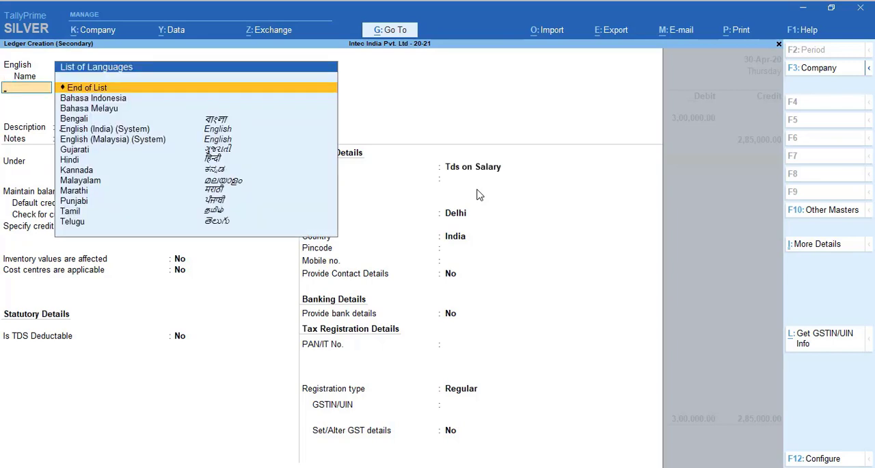
pyautogui.press('Return')
pyautogui.press('Return')
pyautogui.press('Return')
pyautogui.write('Du')
pyautogui.press('Return')
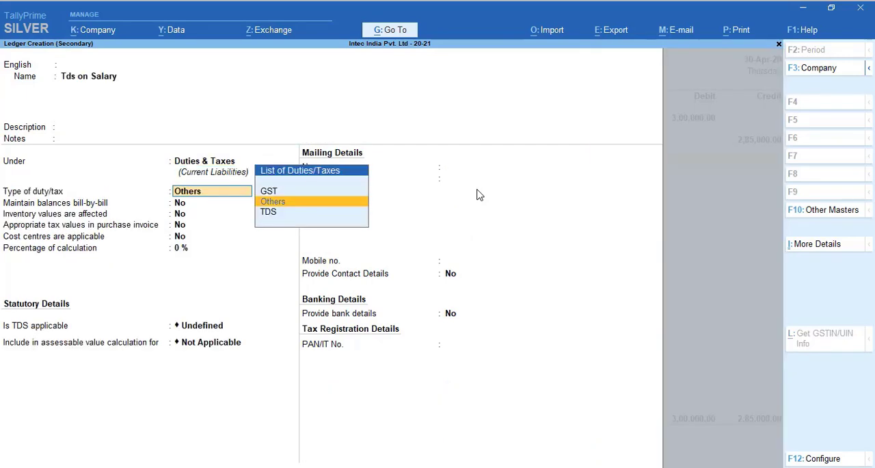
# Step: Set the ledger's duty type to TDS with nature of payment Payment of Accumulated Balance From PF Fund, and save it
pyautogui.press('Up')
pyautogui.press('Down')
pyautogui.press('Down')
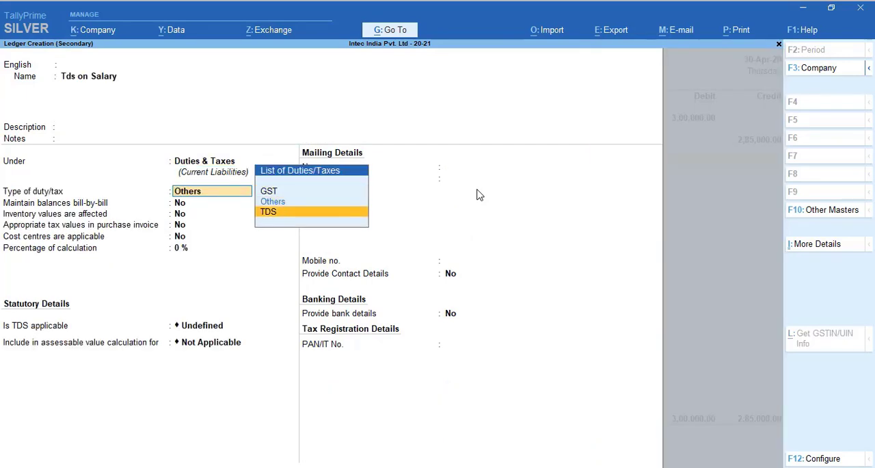
pyautogui.press('Return')
pyautogui.press('Down')
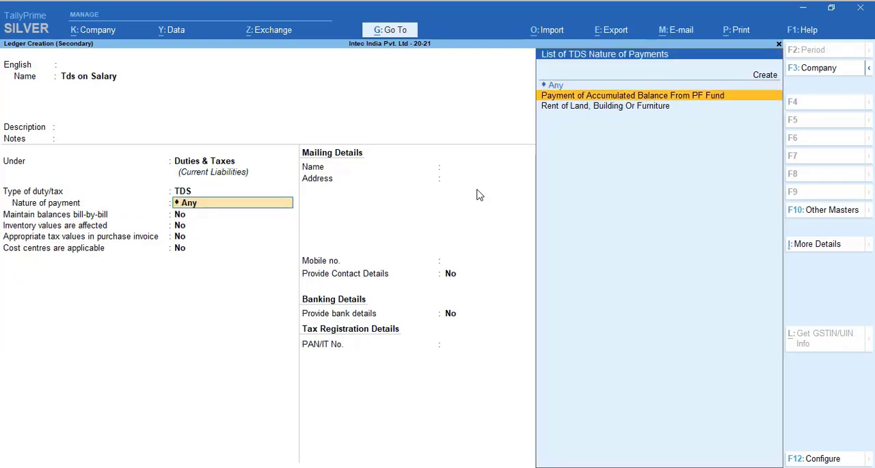
pyautogui.press('Return')
pyautogui.press('Return')
pyautogui.press('Return')
pyautogui.press('Return')
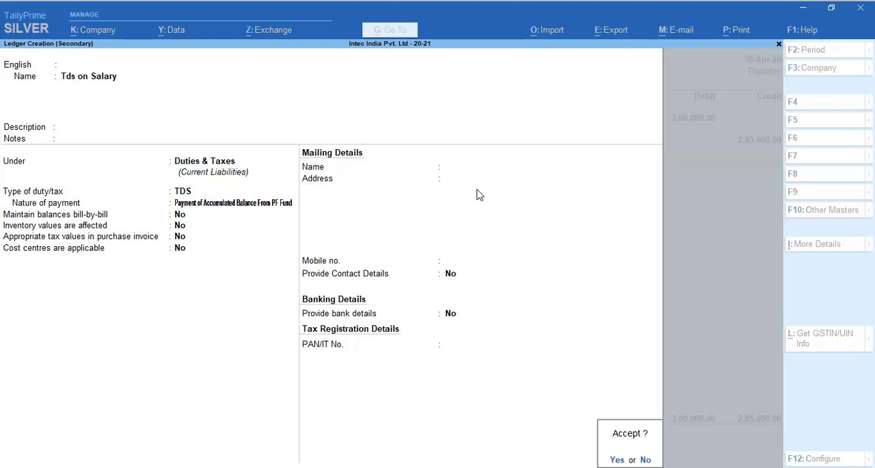
pyautogui.press('Return')
# Step: Credit Tds on Salary with 15,000 and save the journal voucher without a narration
pyautogui.press('Return')
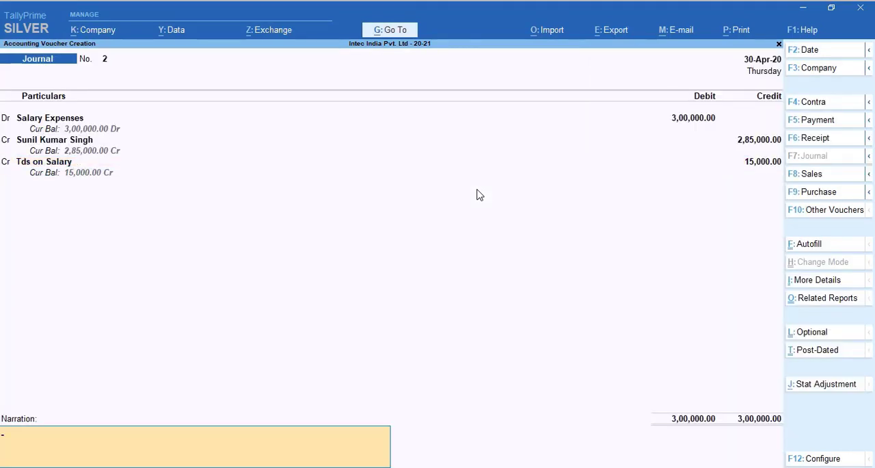
pyautogui.press('Return')
pyautogui.press('Return')
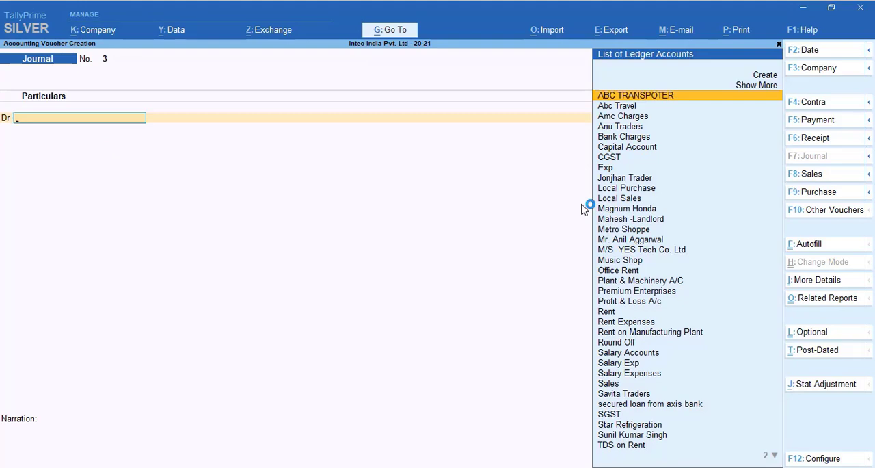
# Step: Start a payment voucher dated 1-May-20 with Axis Bank as the account
pyautogui.press('Escape')
pyautogui.press('Return')
pyautogui.press('F5')
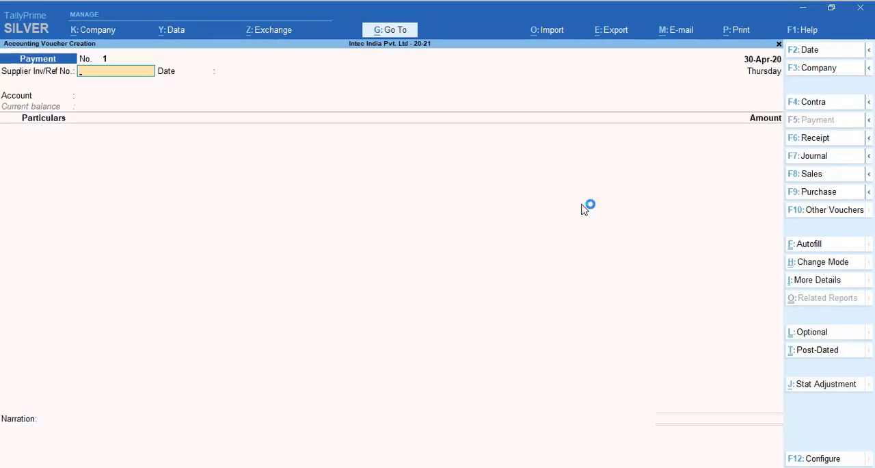
pyautogui.press('F2')
pyautogui.press('Return')
pyautogui.press('Return')
pyautogui.press('Return')
pyautogui.press('Down')
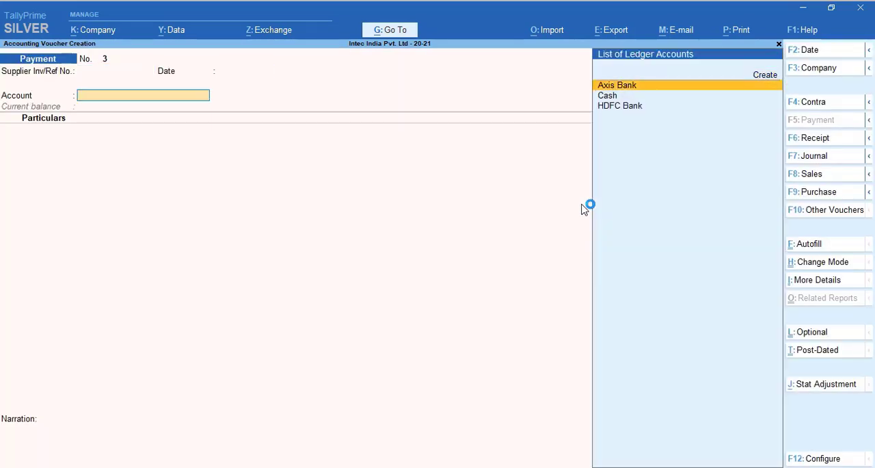
pyautogui.press('Return')
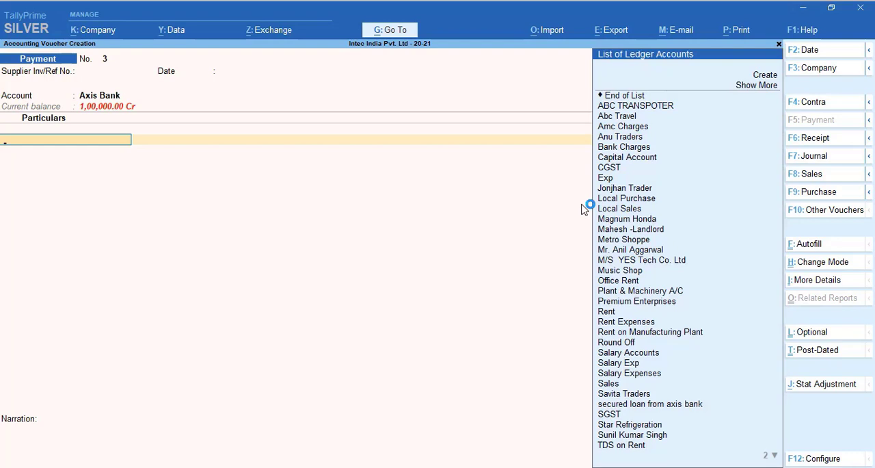
# Step: Enter the salaried employee's ledger in the payment voucher with an amount of 2,85,000
pyautogui.press('Down')
pyautogui.press('Down')
pyautogui.press('Down')
pyautogui.press('Down')
pyautogui.press('Down')
pyautogui.press('Down')
pyautogui.press('Down')
pyautogui.press('Down')
pyautogui.press('Down')
pyautogui.press('Down')
pyautogui.press('Down')
pyautogui.press('Down')
pyautogui.press('Down')
pyautogui.press('Down')
pyautogui.press('Down')
pyautogui.press('Down')
pyautogui.press('Down')
pyautogui.press('Down')
pyautogui.press('Down')
pyautogui.press('Down')
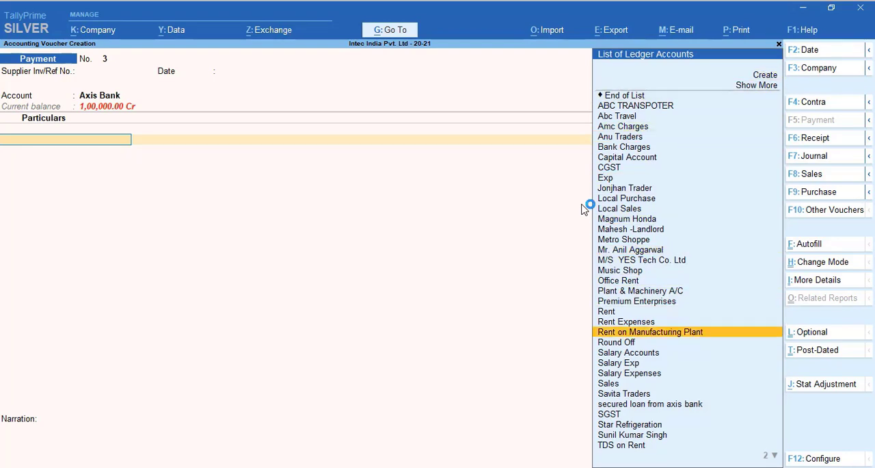
pyautogui.press('Down')
pyautogui.press('Down')
pyautogui.press('Down')
pyautogui.press('Down')
pyautogui.press('Return')
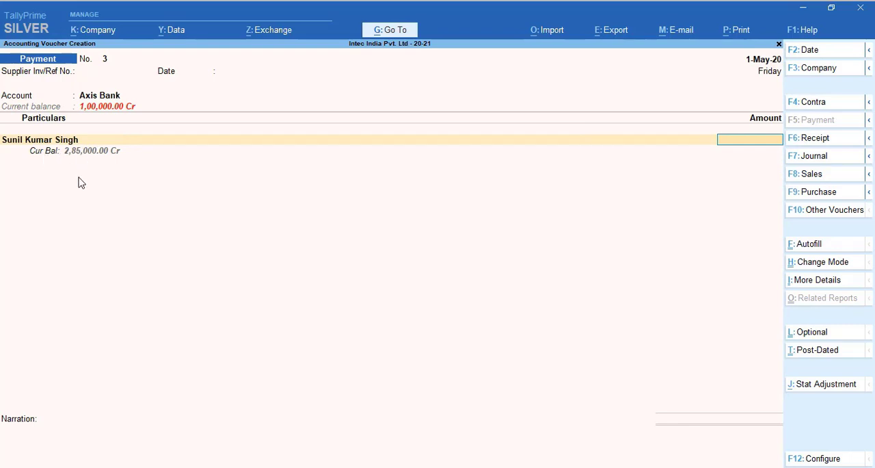
pyautogui.write('2,85,000')
pyautogui.press('Return')
# Step: Allocate the full 2,85,000 payment as Agst Ref to the employee's pending bill 2
pyautogui.press('Return')
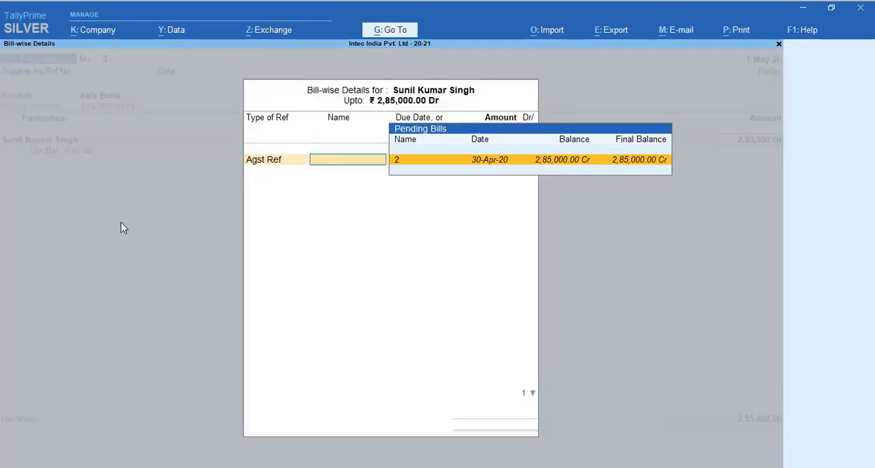
pyautogui.press('Return')
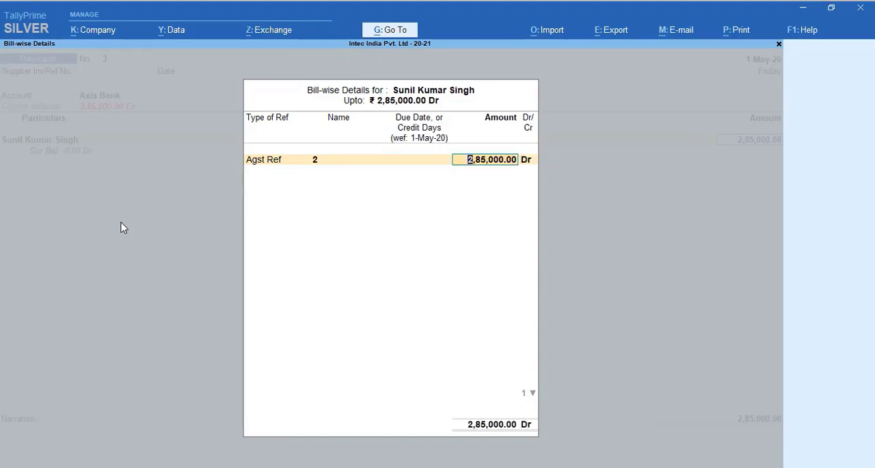
pyautogui.press('BackSpace')
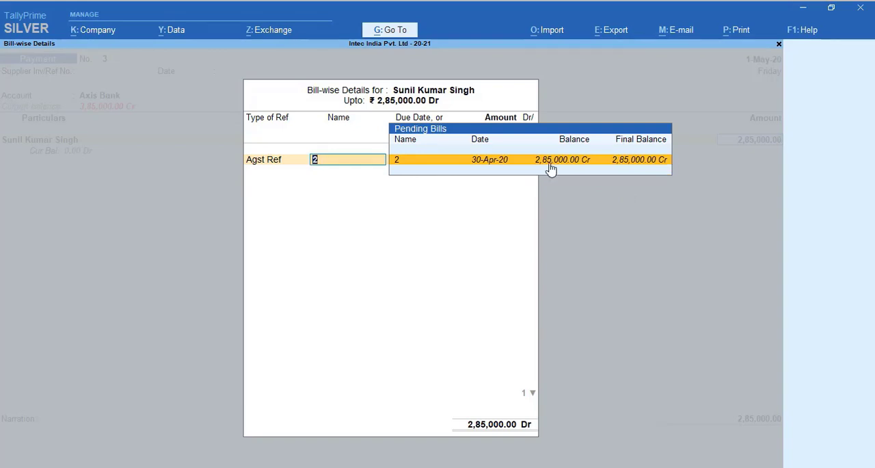
pyautogui.press('Return')
pyautogui.press('Return')
pyautogui.press('Return')
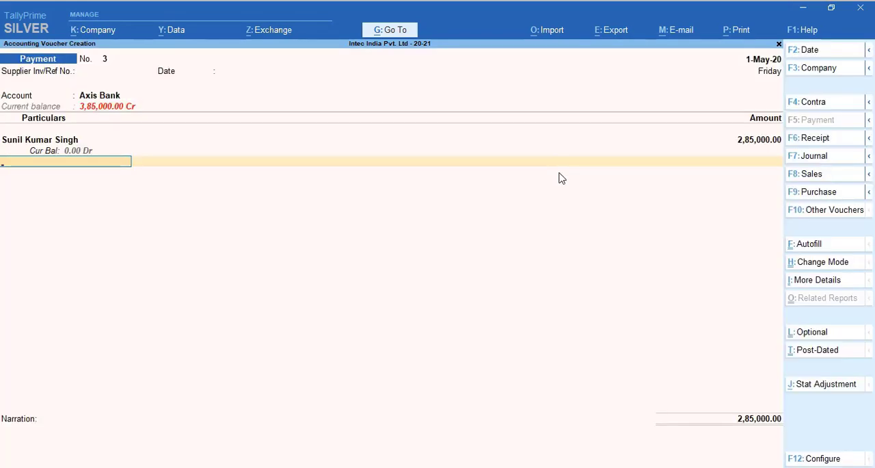
# Step: Finish the payment entries and save the voucher without a narration
pyautogui.press('Return')
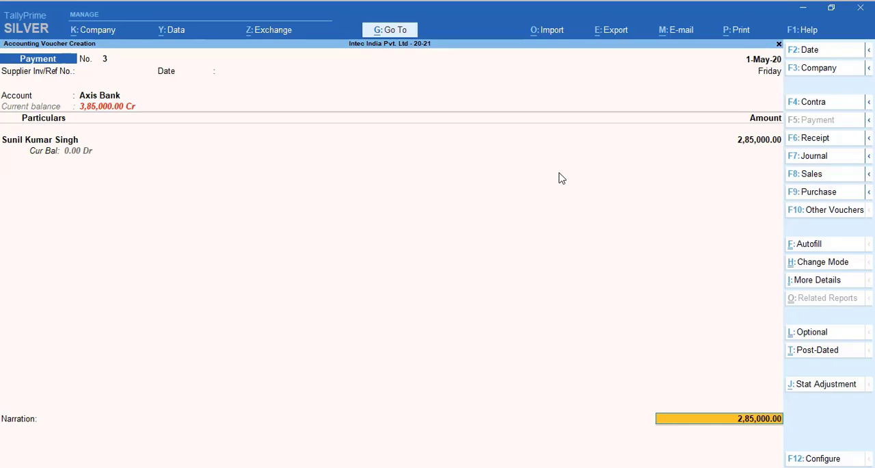
pyautogui.press('Return')
pyautogui.press('Return')
pyautogui.press('Return')
pyautogui.press('Return')
pyautogui.press('Return')
pyautogui.press('Return')
pyautogui.press('Return')
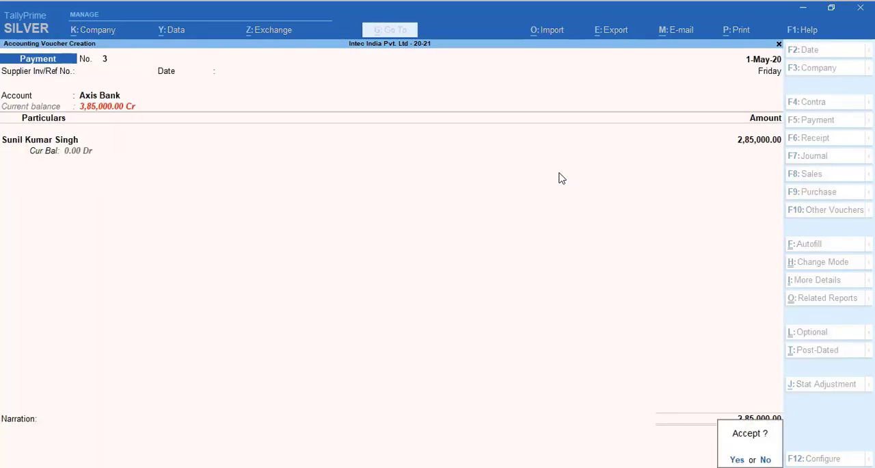
pyautogui.press('Return')
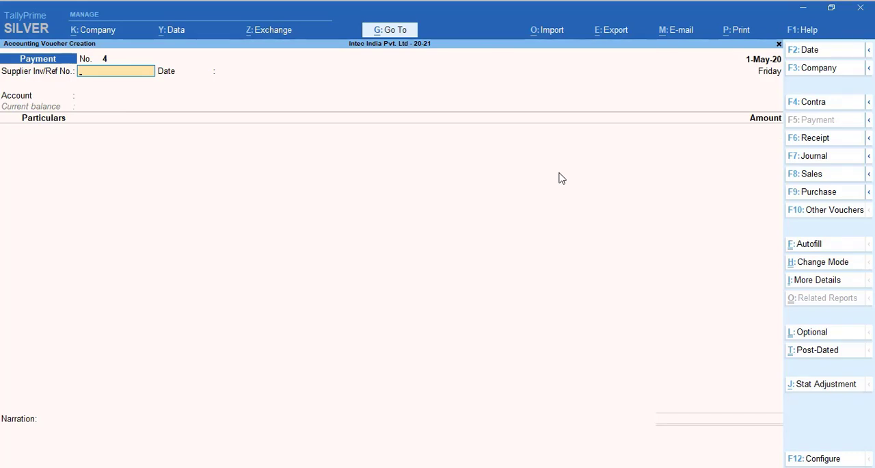
# Step: Leave voucher entry and view the TDS Challan Reconciliation report among the statutory TDS reports, closing it when done
pyautogui.press('Escape')
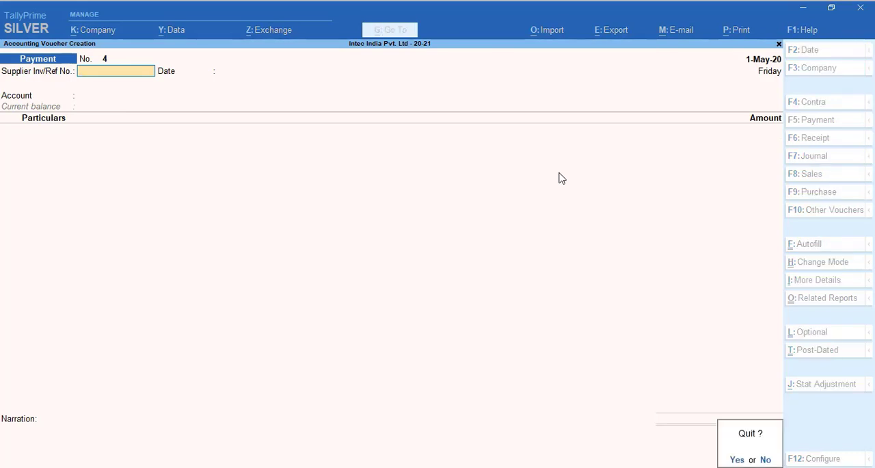
pyautogui.press('y')
pyautogui.press('Down')
pyautogui.press('Down')
pyautogui.press('Down')
pyautogui.press('Down')
pyautogui.press('Down')
pyautogui.press('Down')
pyautogui.press('Down')
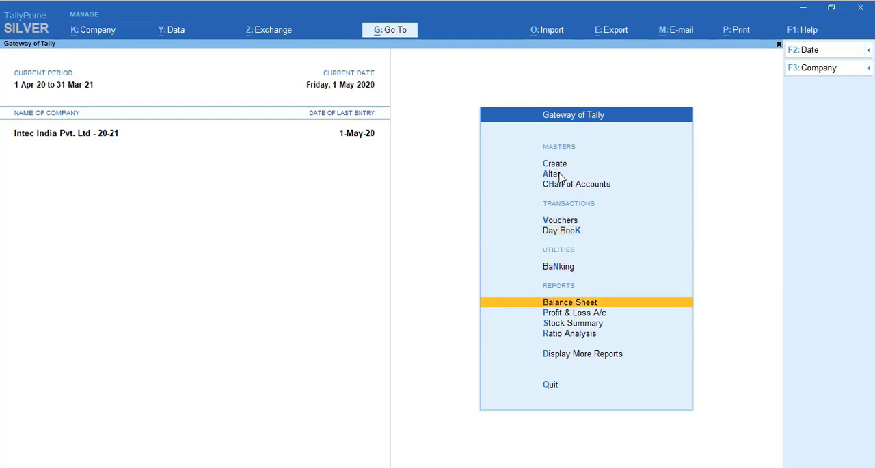
pyautogui.press('Return')
pyautogui.press('Up')
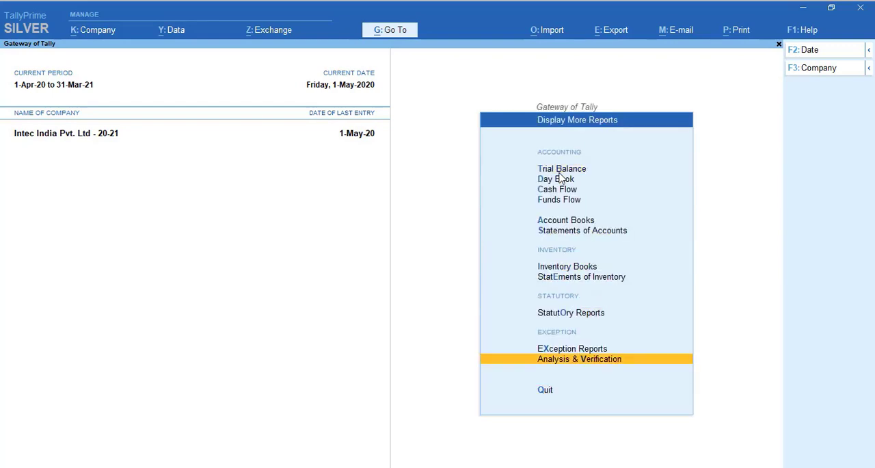
pyautogui.press('Up')
pyautogui.press('Up')
pyautogui.press('Up')
pyautogui.press('Down')
pyautogui.press('Return')
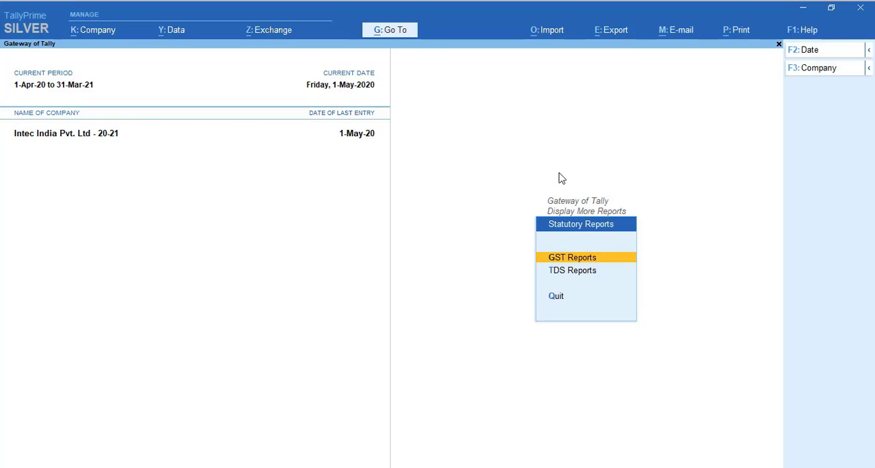
pyautogui.press('Down')
pyautogui.press('Return')
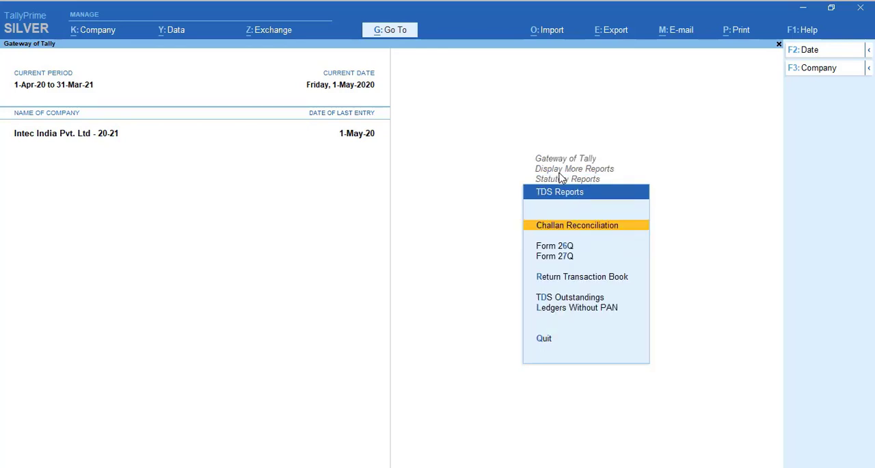
pyautogui.press('Return')
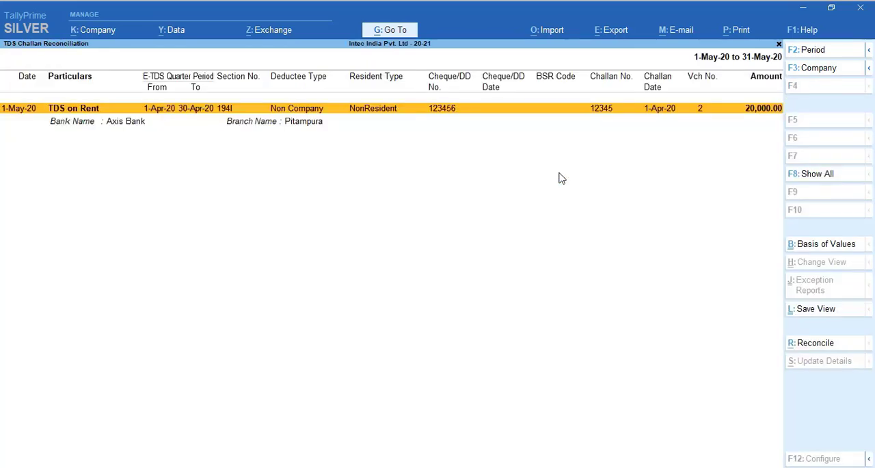
pyautogui.press('Escape')
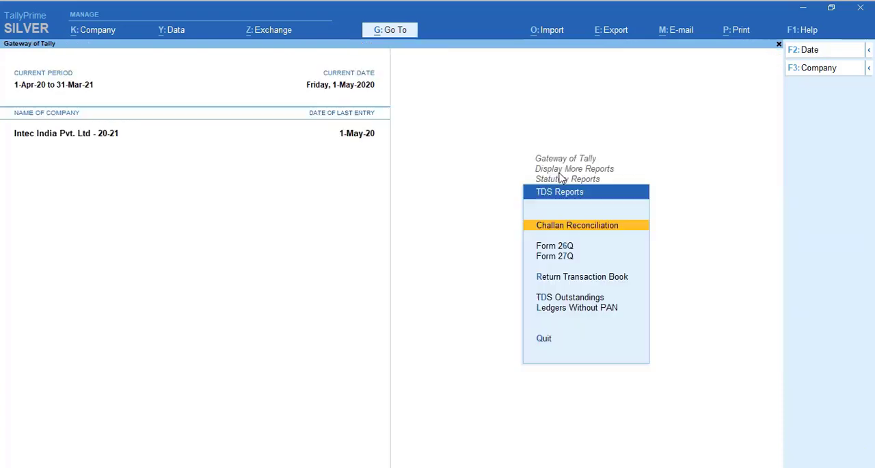
# Step: View the Form 26Q report, check its voucher counts and close it
pyautogui.press('Down')
pyautogui.press('Return')
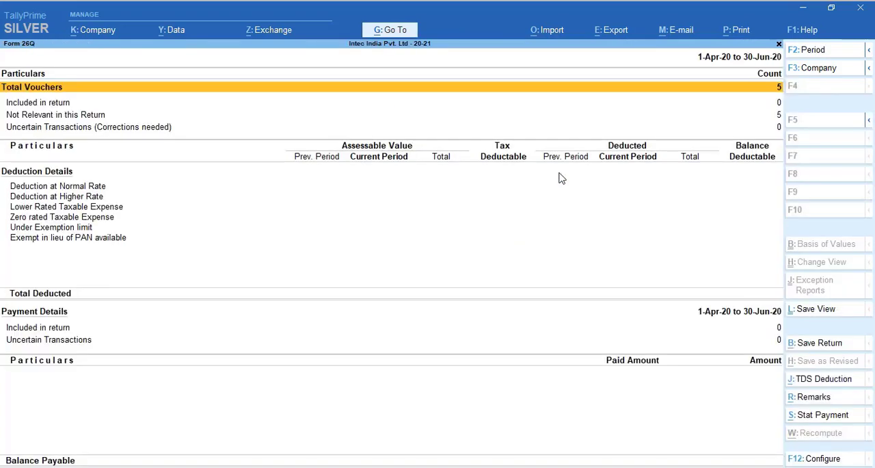
pyautogui.press('Down')
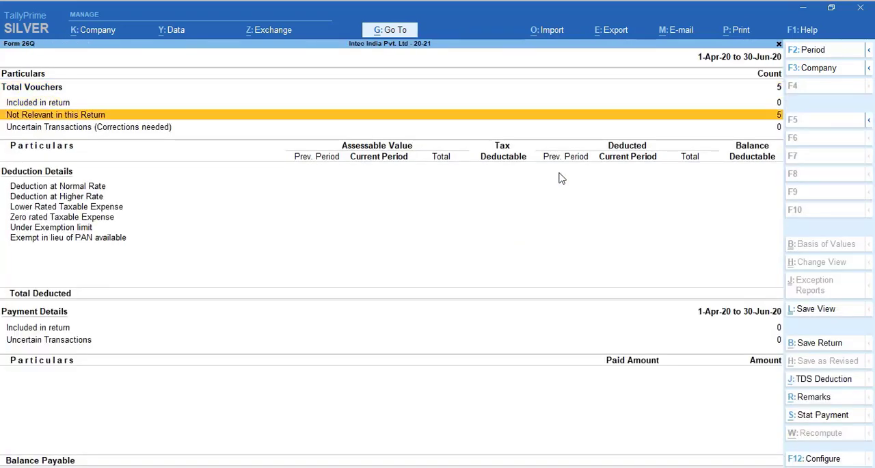
pyautogui.press('Down')
pyautogui.press('Down')
pyautogui.press('Escape')
# Step: View the Form 27Q report and compare the Deduction at Normal Rate and Lower Rated Taxable Expense lines
pyautogui.press('Down')
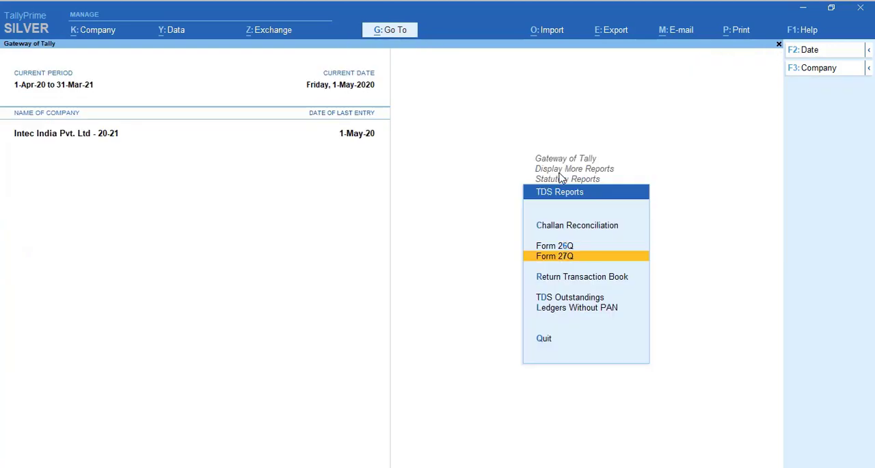
pyautogui.press('Return')
pyautogui.press('Escape')
pyautogui.press('Return')
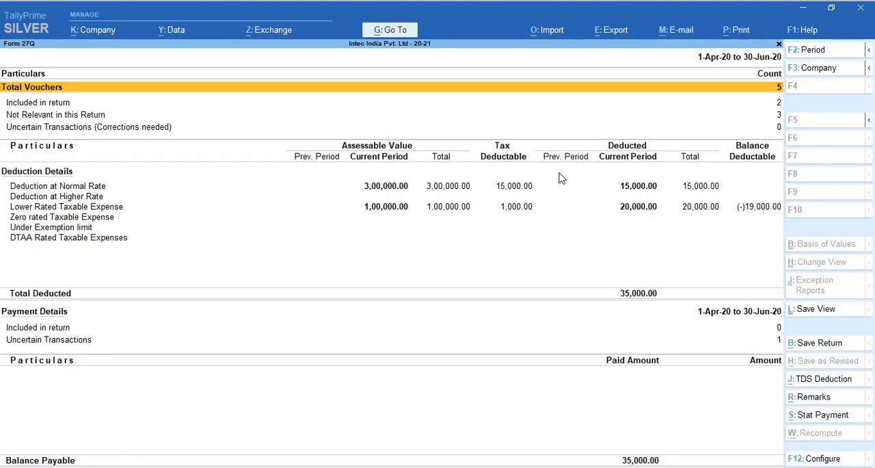
pyautogui.press('Down')
pyautogui.press('Down')
pyautogui.press('Down')
pyautogui.press('Down')
pyautogui.press('Down')
pyautogui.press('Down')
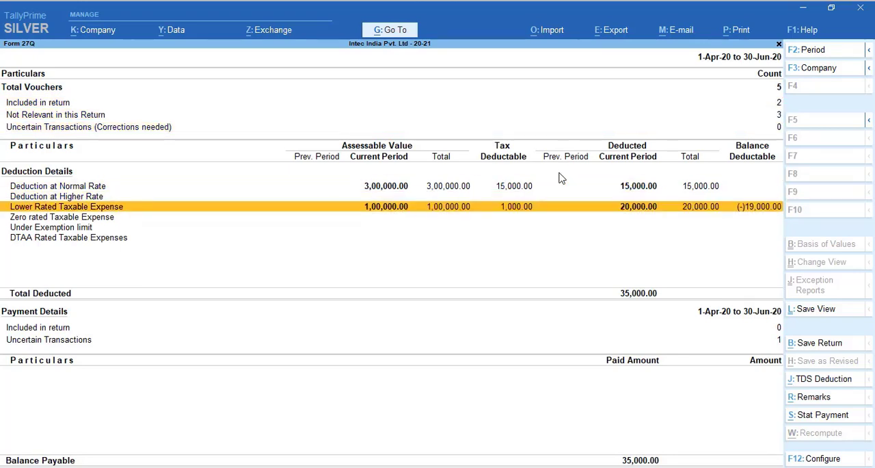
pyautogui.press('Up')
pyautogui.press('Up')
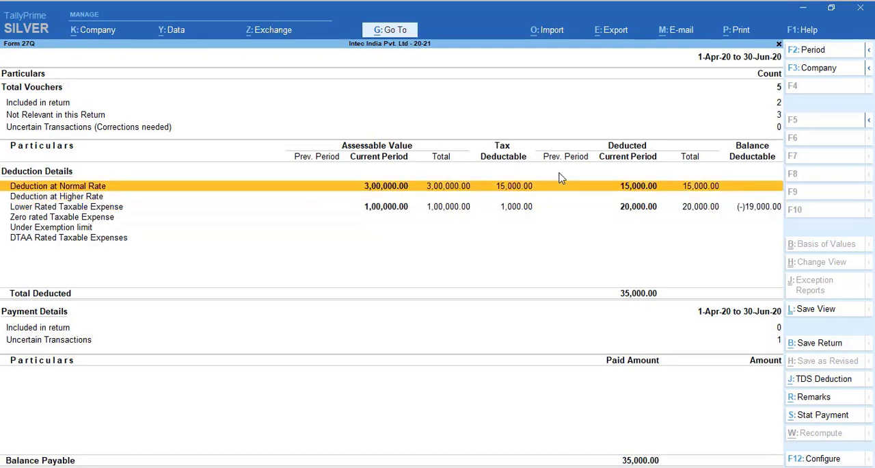
pyautogui.press('Down')
pyautogui.press('Down')
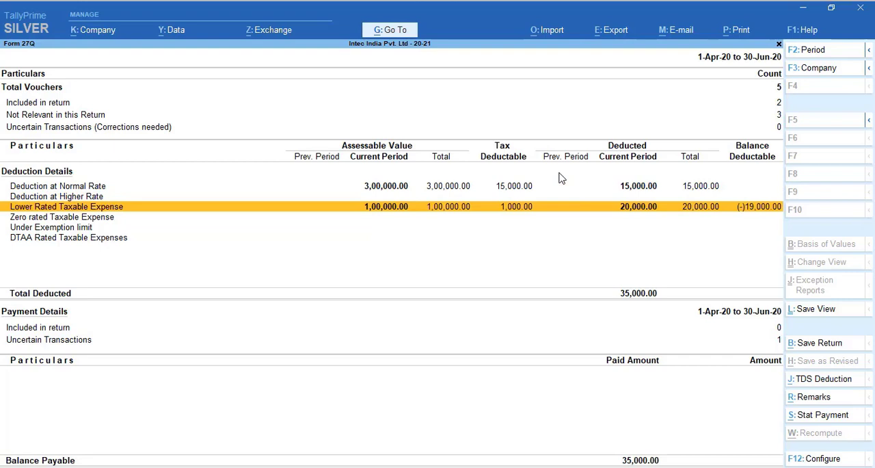
# Step: Drill down from Lower Rated Taxable Expense through the party to the 30-Apr-20 Rent Expenses journal voucher
pyautogui.press('Return')
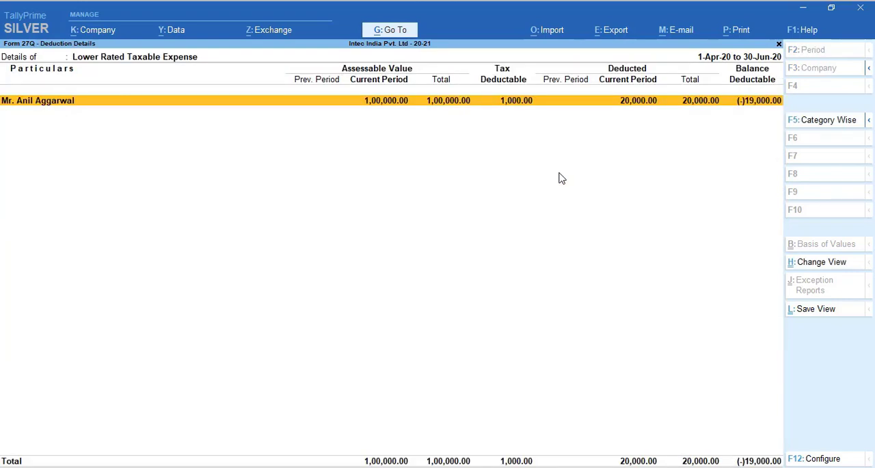
pyautogui.press('Return')
pyautogui.press('Return')
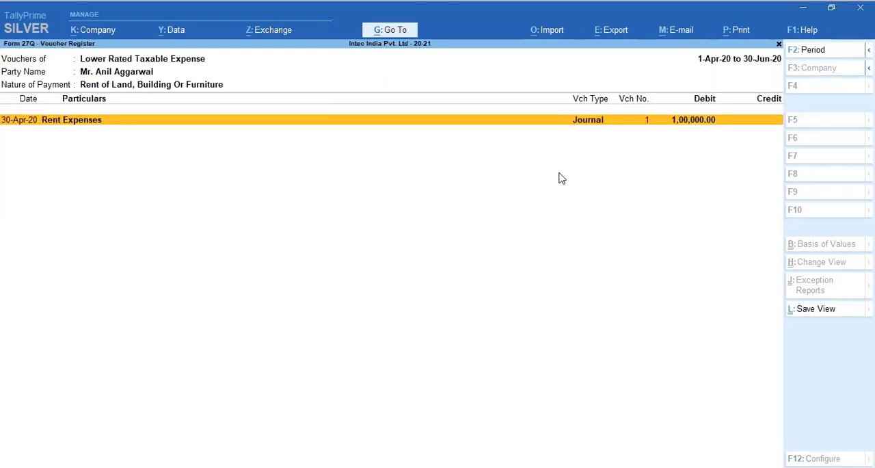
pyautogui.press('Return')
# Step: Open the landlord's ledger for alteration from the first credit line of the rent journal
pyautogui.press('Return')
pyautogui.press('Return')
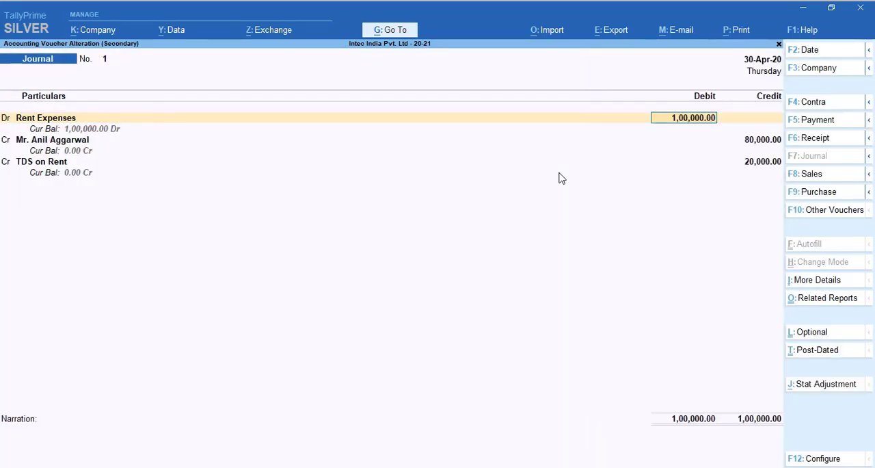
pyautogui.press('Return')
pyautogui.press('Return')
pyautogui.press('Return')
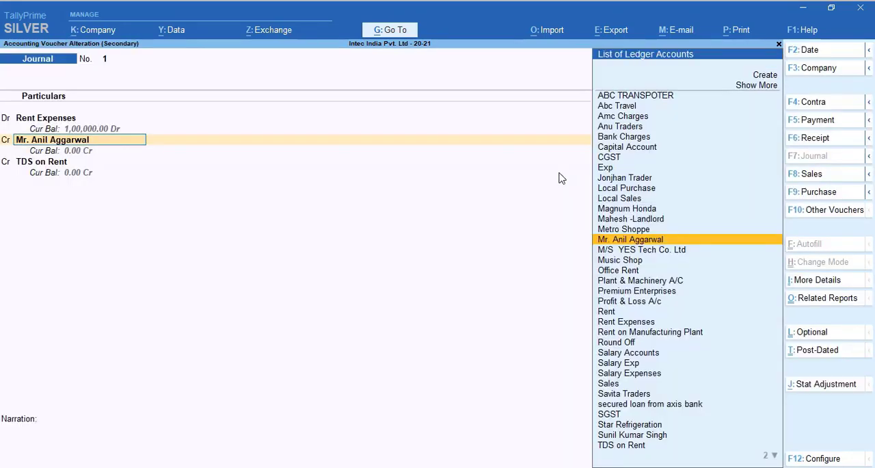
pyautogui.hotkey('ctrl', 'Return')
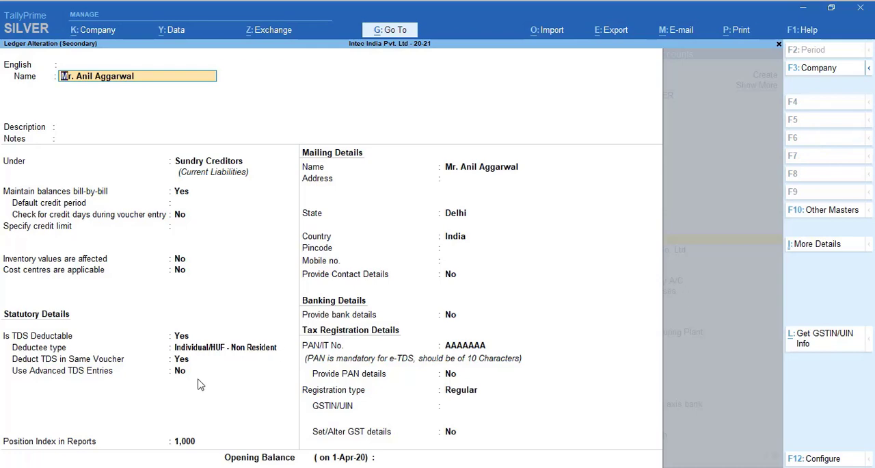
# Step: Review the landlord ledger's deductee type and the nature of payment listed under Deduct TDS in Same Voucher
pyautogui.click(183, 378)
pyautogui.press('Up')
pyautogui.press('Up')
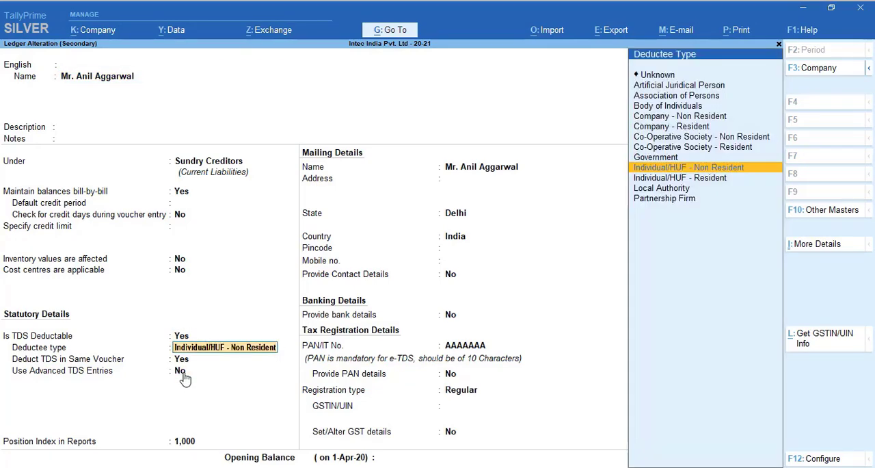
pyautogui.press('Return')
pyautogui.press('Return')
pyautogui.press('Return')
pyautogui.press('Return')
pyautogui.press('Return')
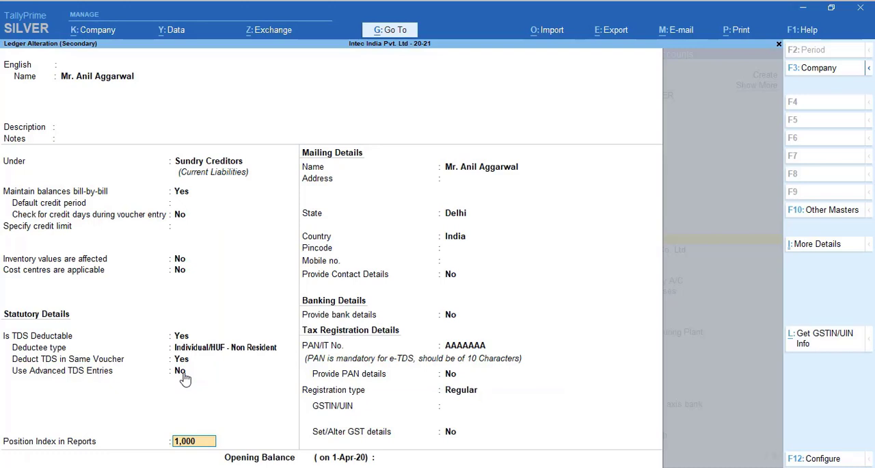
# Step: Enable Use Advanced TDS Entries in the landlord's ledger and open its Zero / Lower Deduction Details
pyautogui.click(180, 370)
pyautogui.press('y')
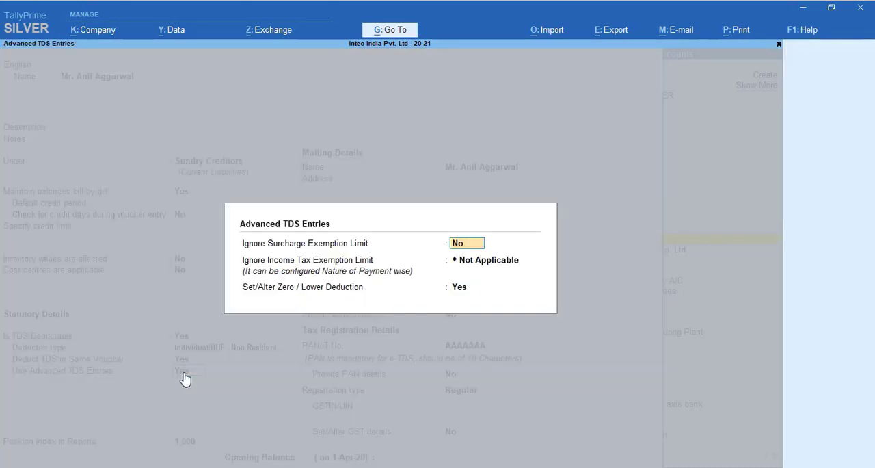
pyautogui.press('Return')
pyautogui.press('Return')
pyautogui.press('Return')
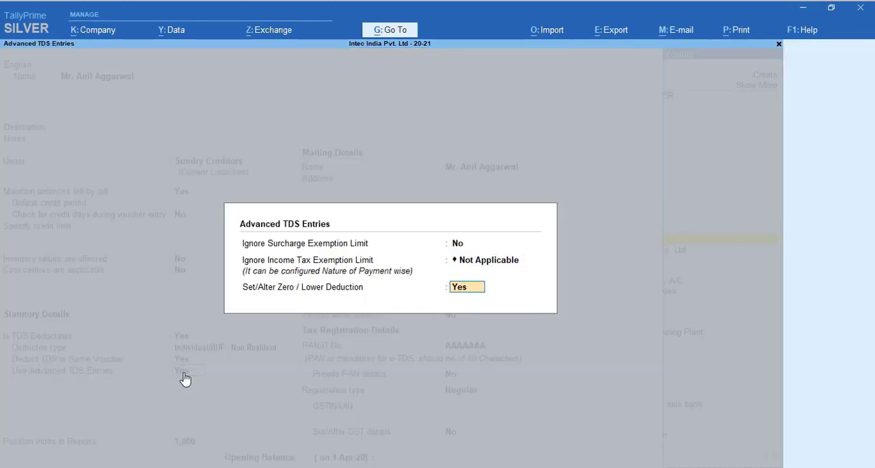
pyautogui.press('Return')
pyautogui.press('Return')
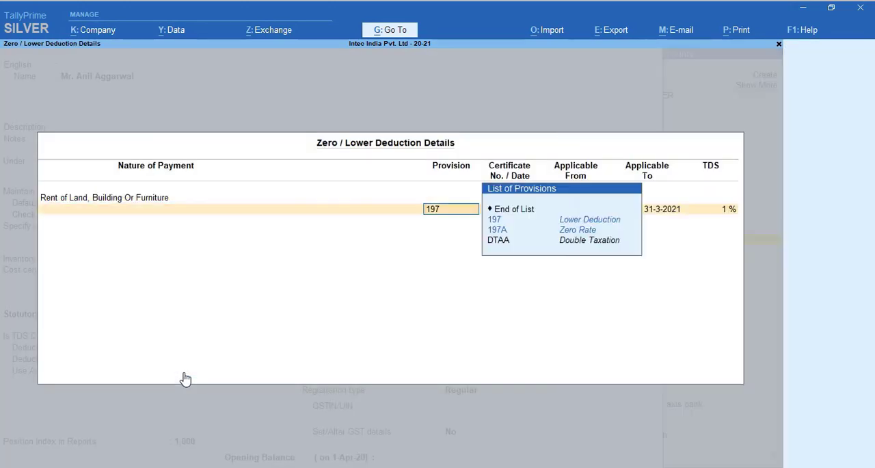
# Step: Remove the 197 lower-deduction provision for Rent of Land, Building Or Furniture and save the landlord's ledger
pyautogui.press('BackSpace')
pyautogui.press('BackSpace')
pyautogui.press('BackSpace')
pyautogui.press('Down')
pyautogui.press('Down')
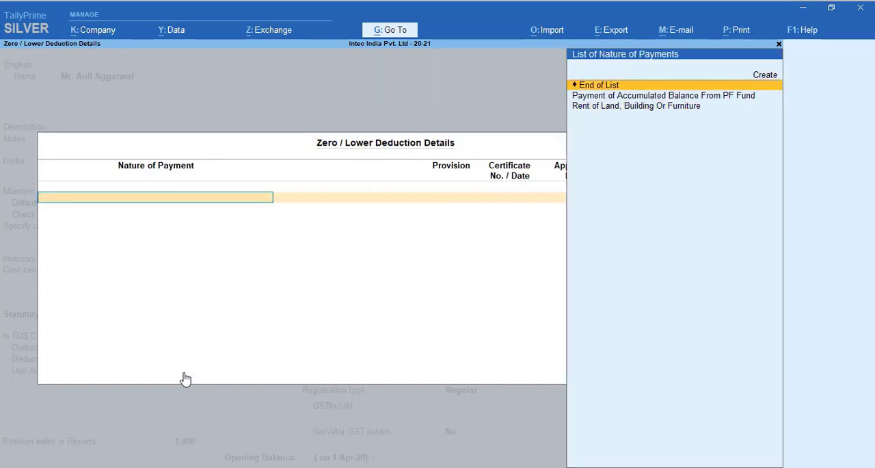
pyautogui.press('Return')
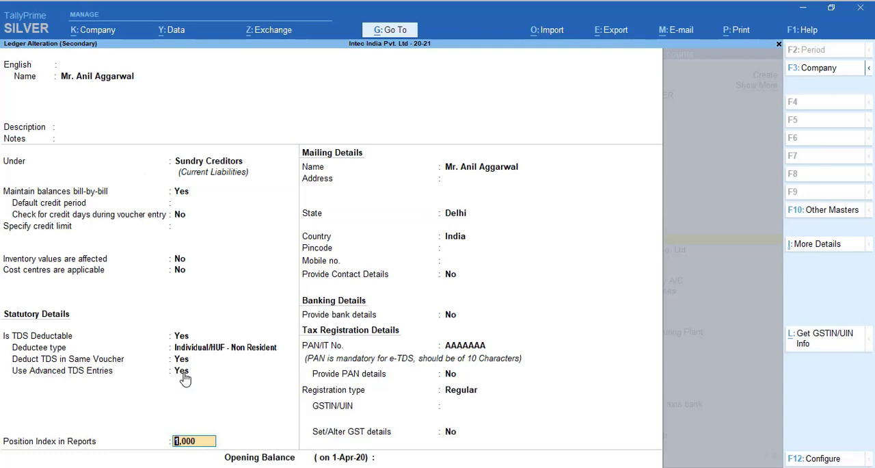
pyautogui.hotkey('ctrl', 'a')
pyautogui.press('Return')
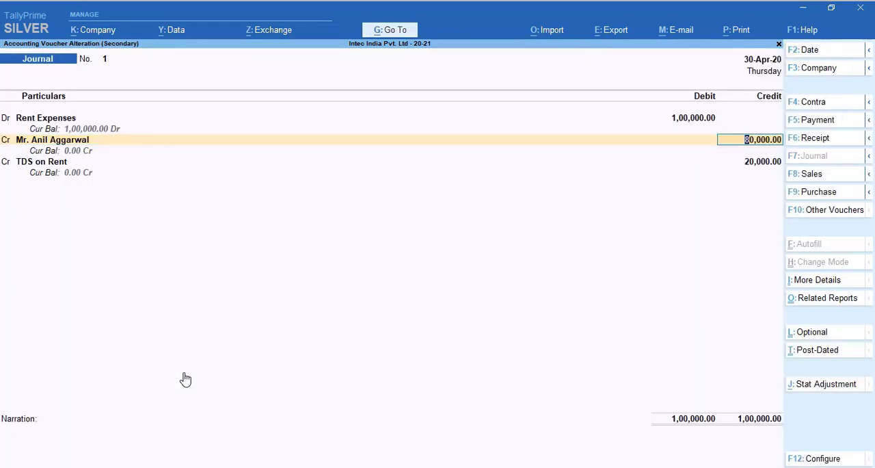
# Step: Leave the rent journal without saving it and return to the Deduction at Normal Rate line of Form 27Q
pyautogui.press('Escape')
pyautogui.press('Escape')
pyautogui.press('y')
pyautogui.press('Escape')
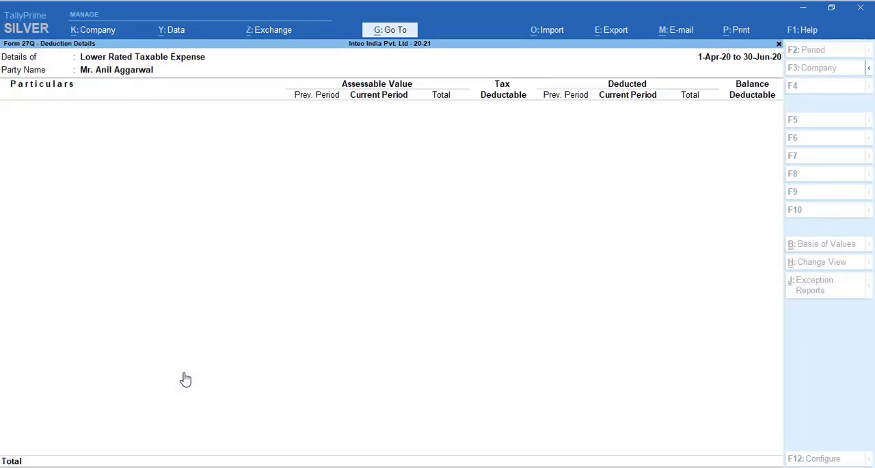
pyautogui.press('Escape')
pyautogui.press('Escape')
pyautogui.press('Down')
pyautogui.press('Down')
pyautogui.press('Down')
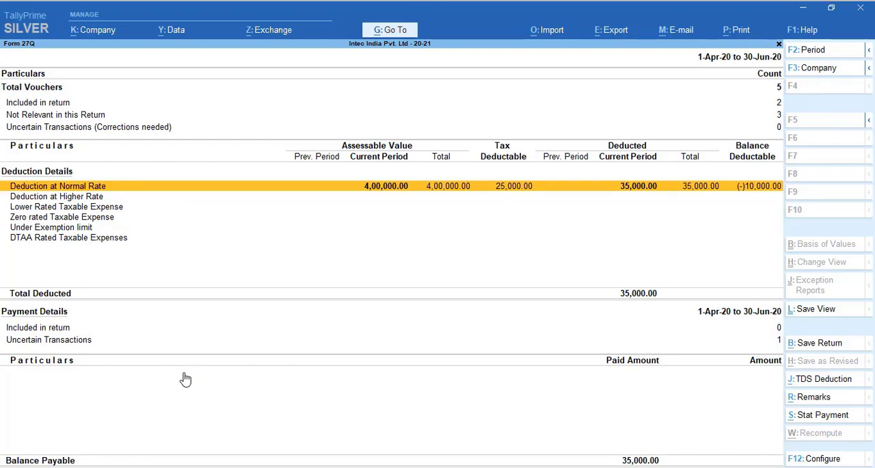
# Step: Review the party-wise breakdown of Deduction at Normal Rate in Form 27Q, and return to the Gateway of Tally
pyautogui.press('Return')
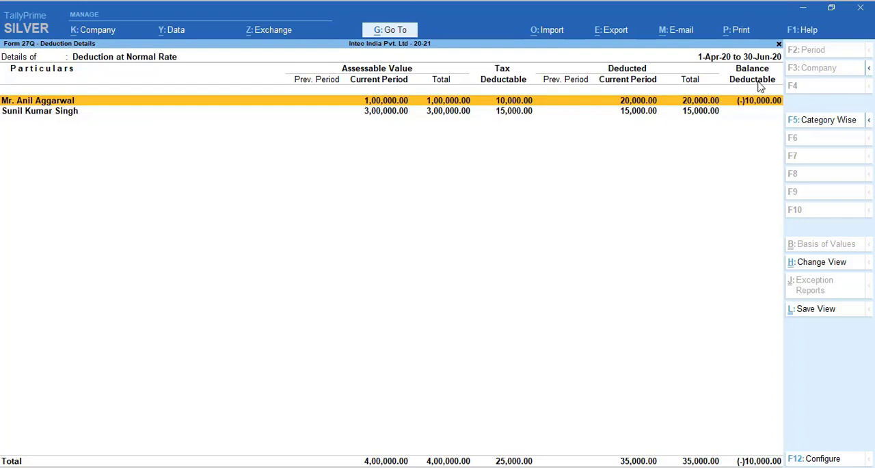
pyautogui.press('Down')
pyautogui.press('Up')
pyautogui.press('Down')
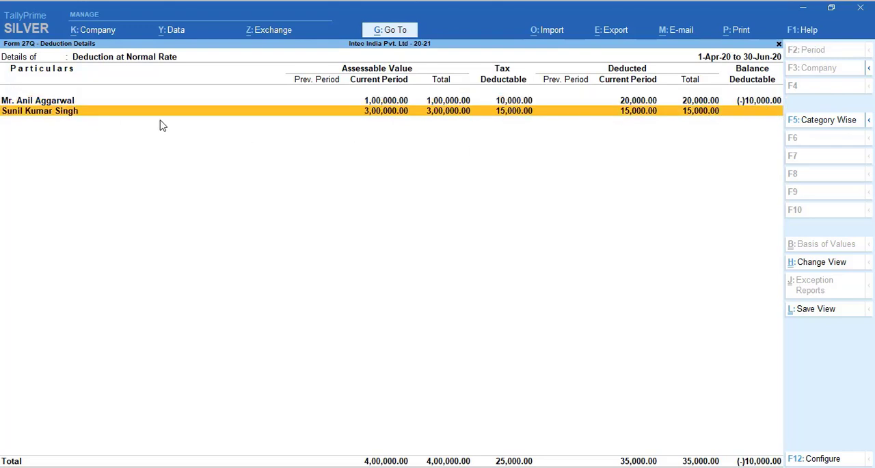
pyautogui.press('Escape')
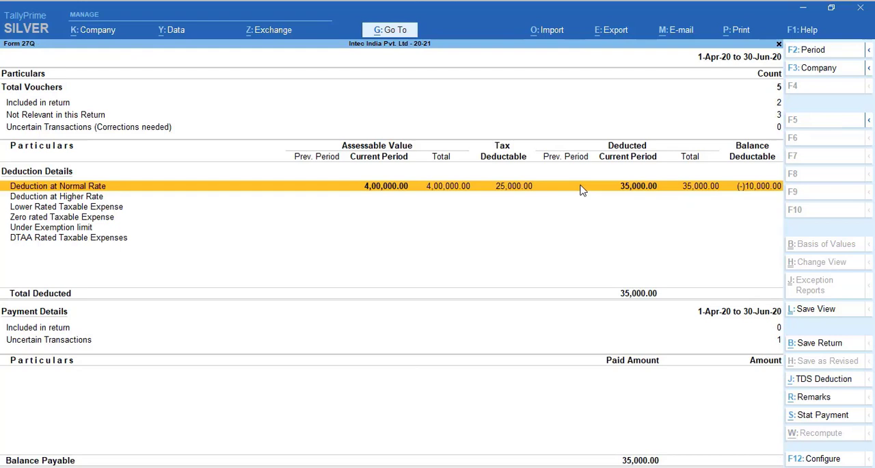
pyautogui.press('Escape')
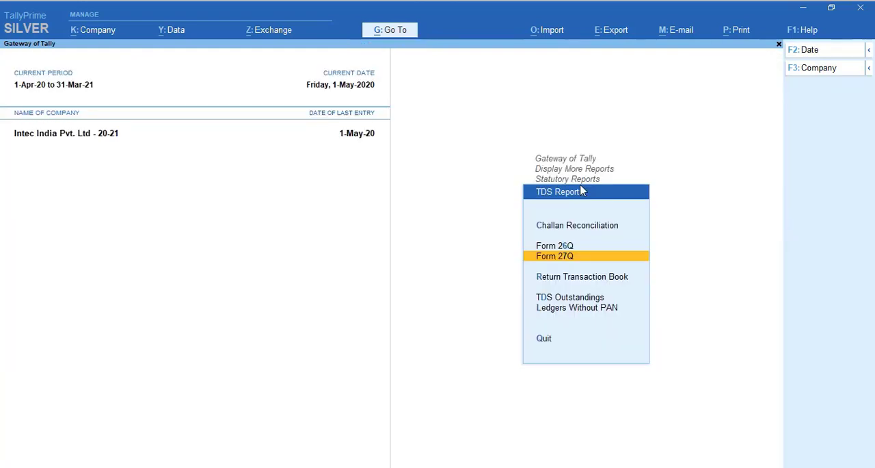
pyautogui.press('Down')
pyautogui.press('Escape')
pyautogui.press('Escape')
pyautogui.press('Escape')
pyautogui.press('Escape')
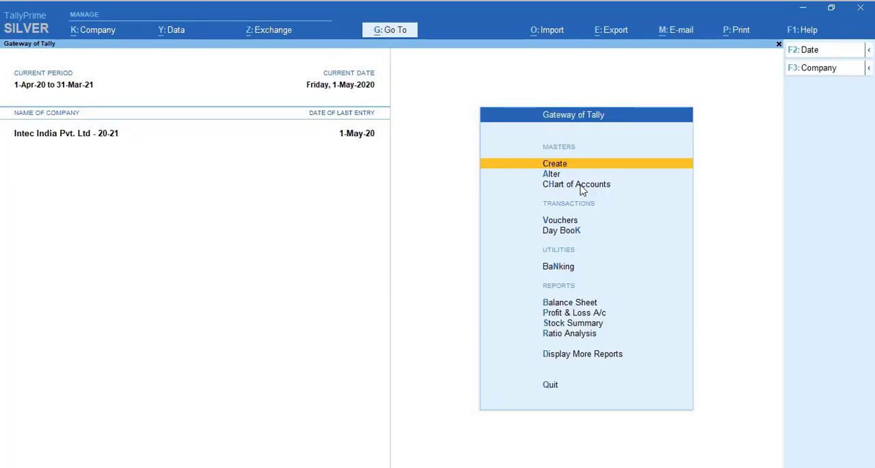
# Step: View the TDS Outstandings report to check the pending TDS by nature of payment, and close it
pyautogui.press('Up')
pyautogui.press('Up')
pyautogui.press('Return')
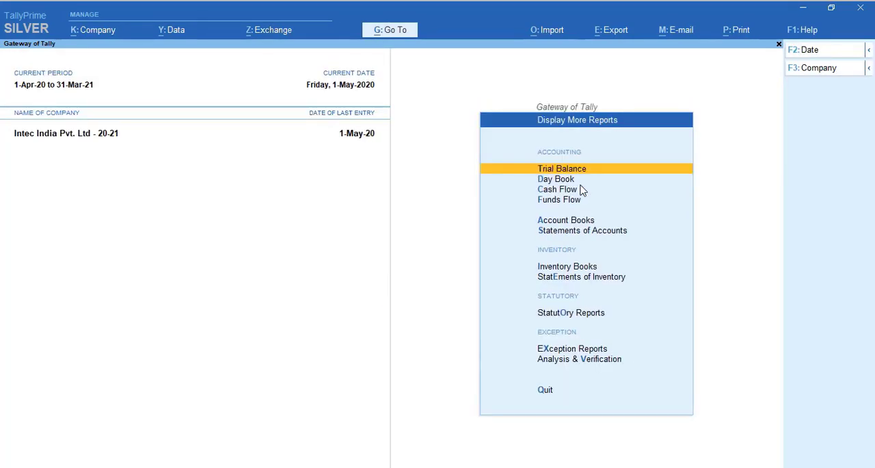
pyautogui.press('Down')
pyautogui.press('Down')
pyautogui.press('Down')
pyautogui.press('Down')
pyautogui.press('Down')
pyautogui.press('Down')
pyautogui.press('Down')
pyautogui.press('Down')
pyautogui.press('Return')
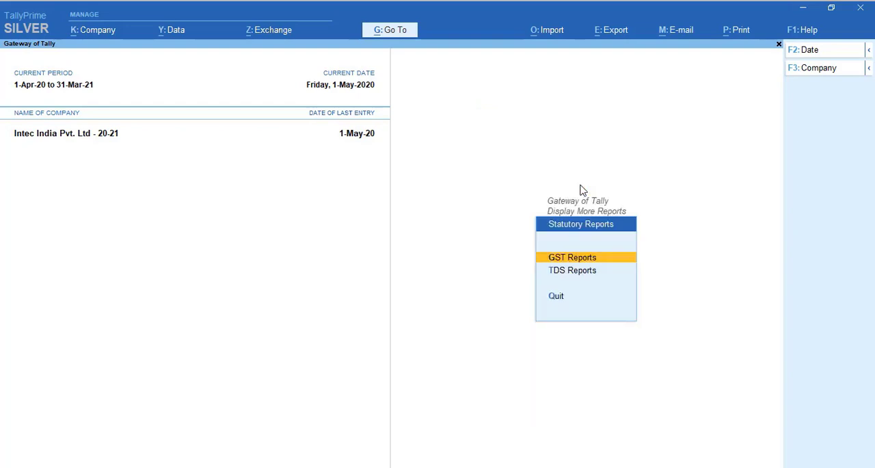
pyautogui.press('Down')
pyautogui.press('Return')
pyautogui.press('Down')
pyautogui.press('Down')
pyautogui.press('Down')
pyautogui.press('Down')
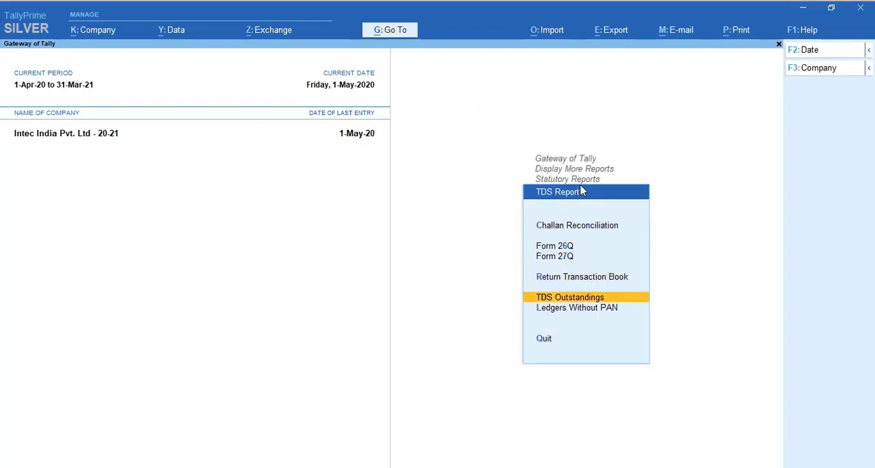
pyautogui.press('Return')
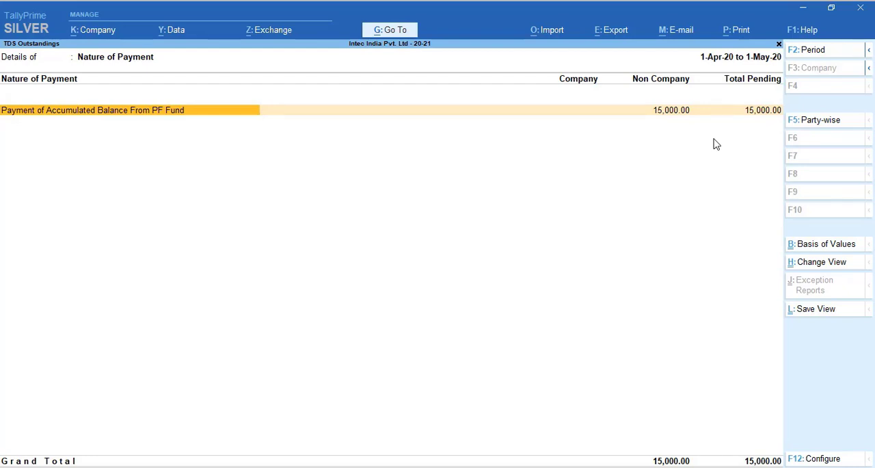
pyautogui.press('Escape')
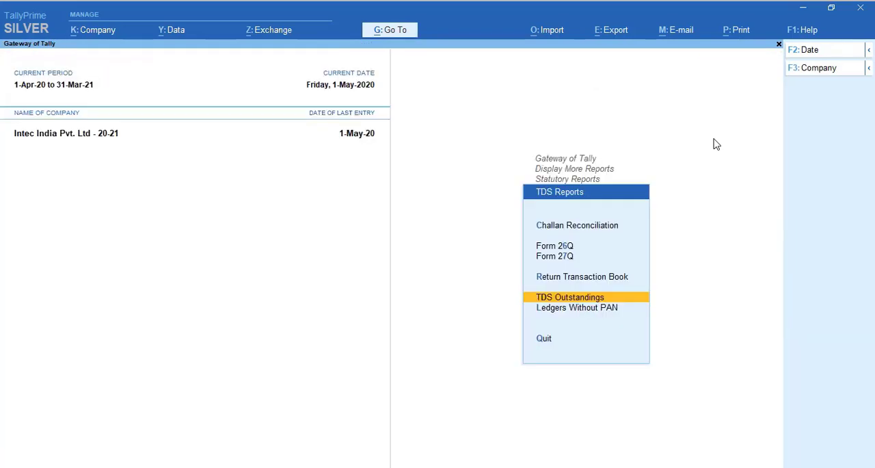
# Step: Check the TDS Return Transaction Book for saved returns and leave the TDS reports
pyautogui.press('Up')
pyautogui.press('Return')
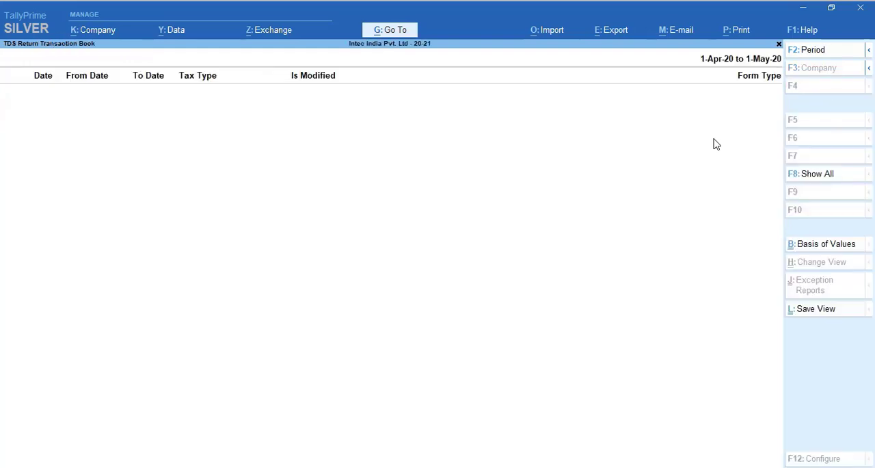
pyautogui.press('Escape')
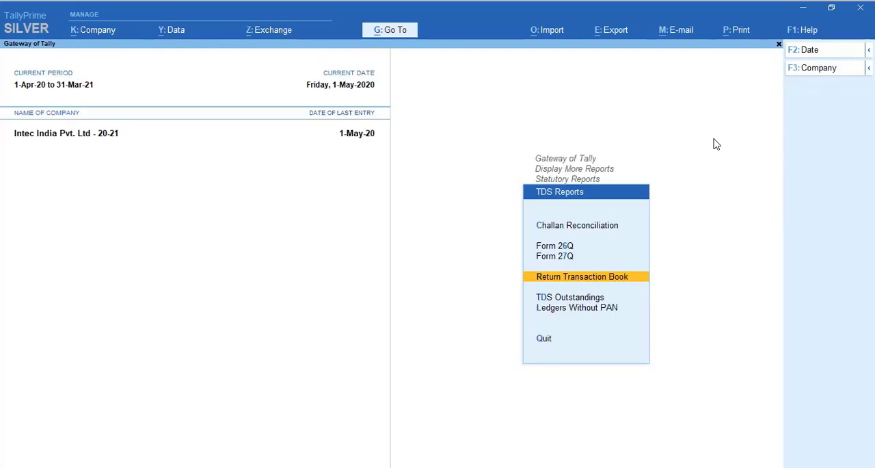
pyautogui.press('Escape')
pyautogui.press('Escape')
# Step: Start a new Payment voucher
pyautogui.press('Down')
pyautogui.press('Down')
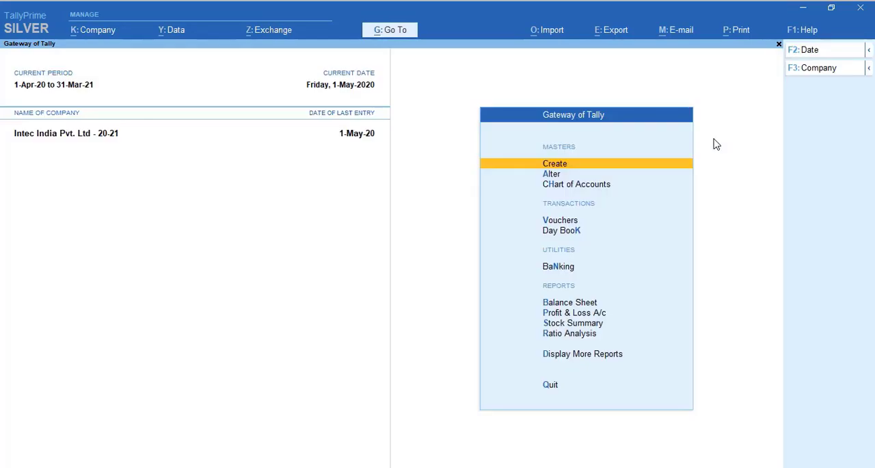
pyautogui.press('Down')
pyautogui.press('Down')
pyautogui.press('Down')
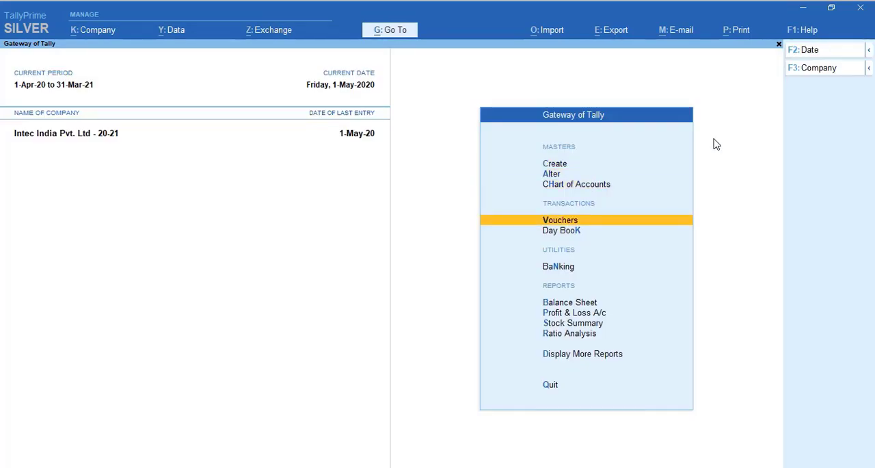
pyautogui.press('Return')
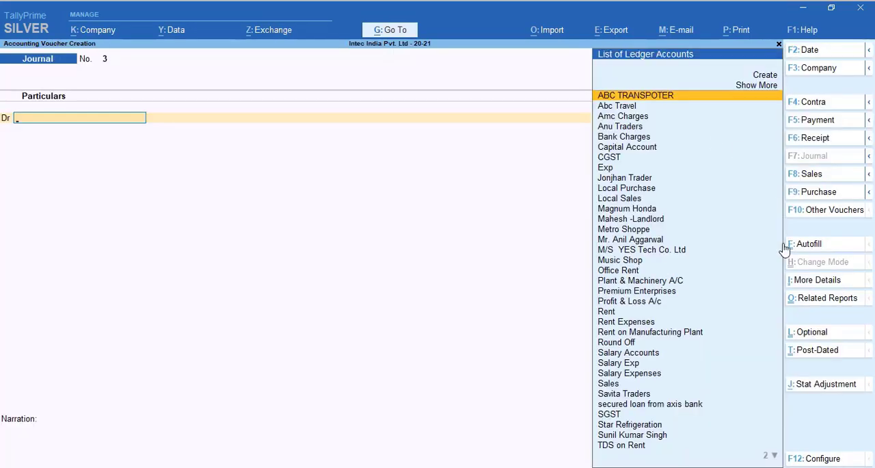
pyautogui.click(822, 126)
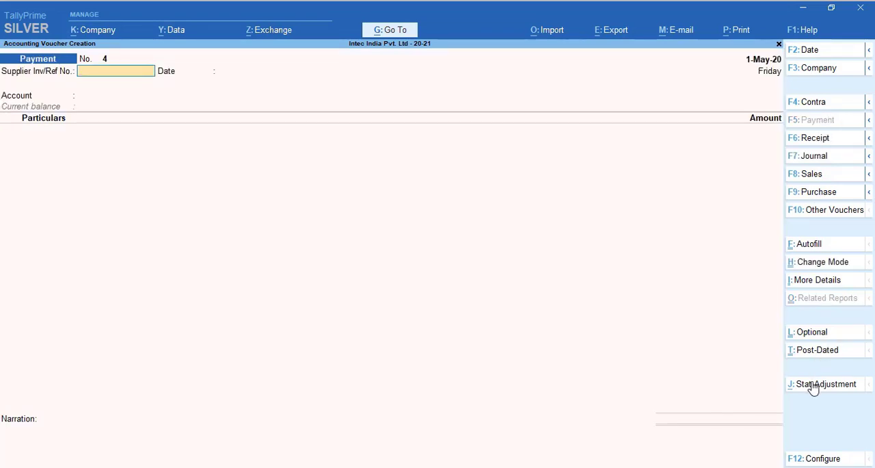
# Step: Autofill the payment as a TDS Stat Payment for 1-Apr-20 to 30-Apr-20, deducted till 30-4-2020
pyautogui.click(812, 245)
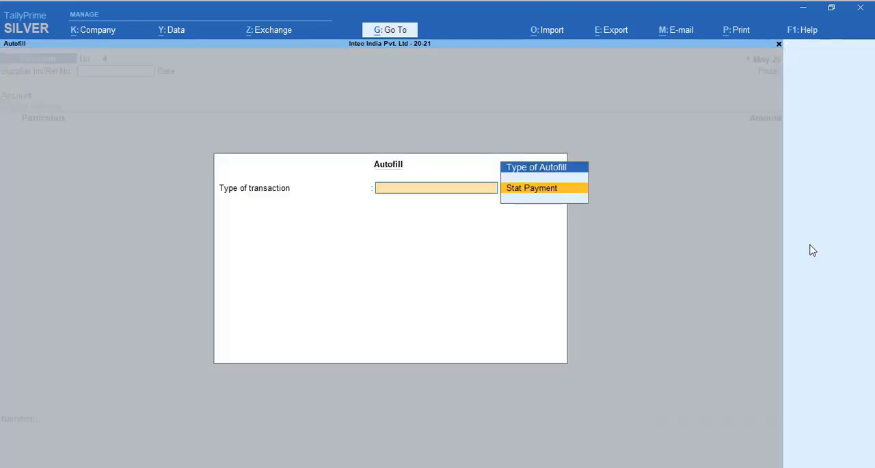
pyautogui.press('Return')
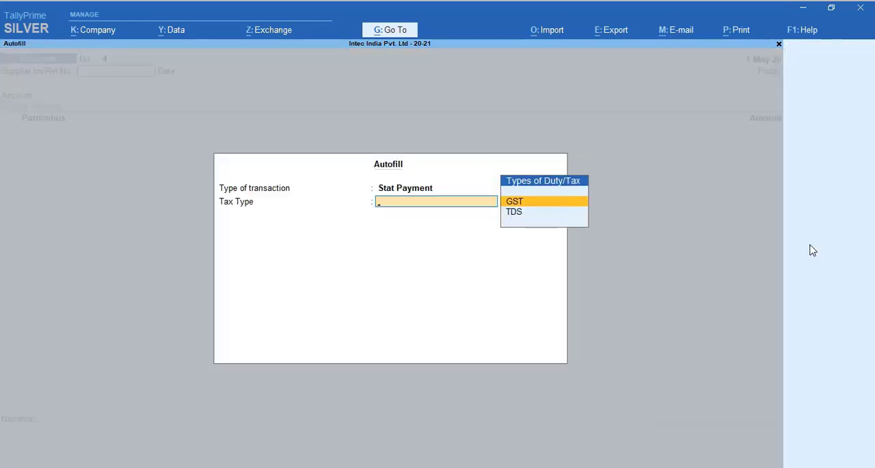
pyautogui.press('Down')
pyautogui.press('Return')
pyautogui.press('Return')
pyautogui.press('Return')
pyautogui.press('Return')
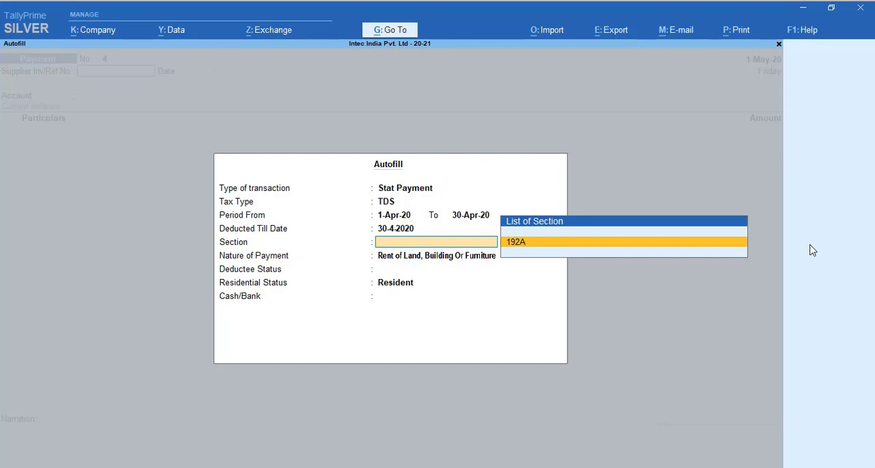
# Step: Complete the autofill with section 192A, Payment of Accumulated Balance From PF Fund, All Items for deductee and residential status, and Axis Bank
pyautogui.press('Return')
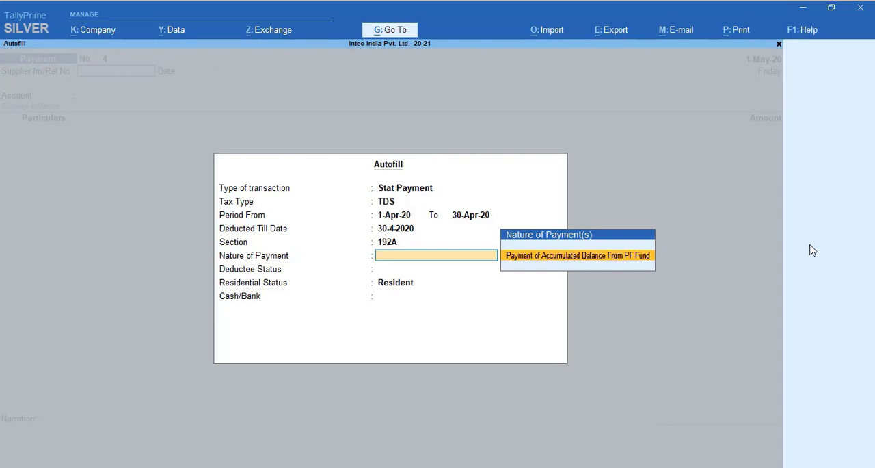
pyautogui.press('Return')
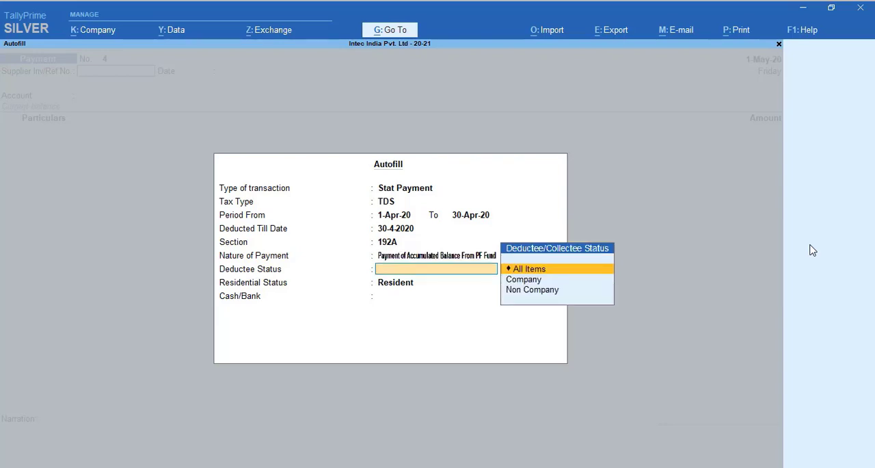
pyautogui.press('Return')
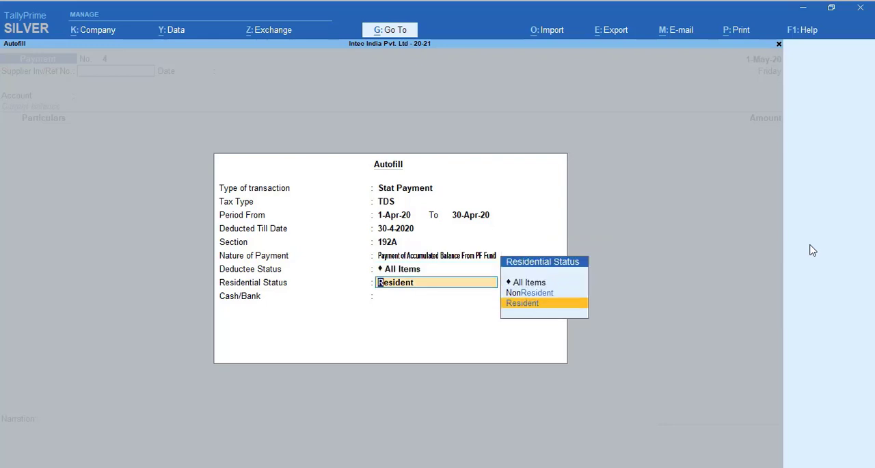
pyautogui.press('Up')
pyautogui.press('Up')
pyautogui.press('Return')
# Step: Accept the Axis Bank cheque allocation, save the TDS on salary payment voucher, and leave voucher entry
pyautogui.press('Return')
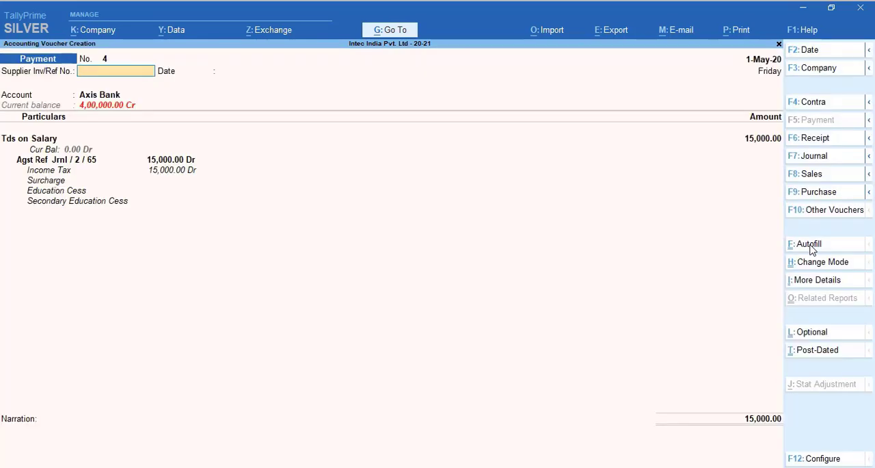
pyautogui.press('Return')
pyautogui.press('Return')
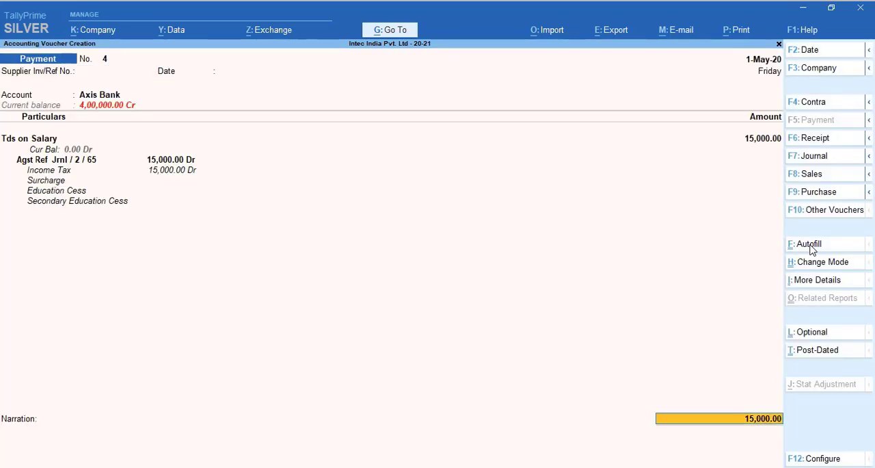
pyautogui.press('Return')
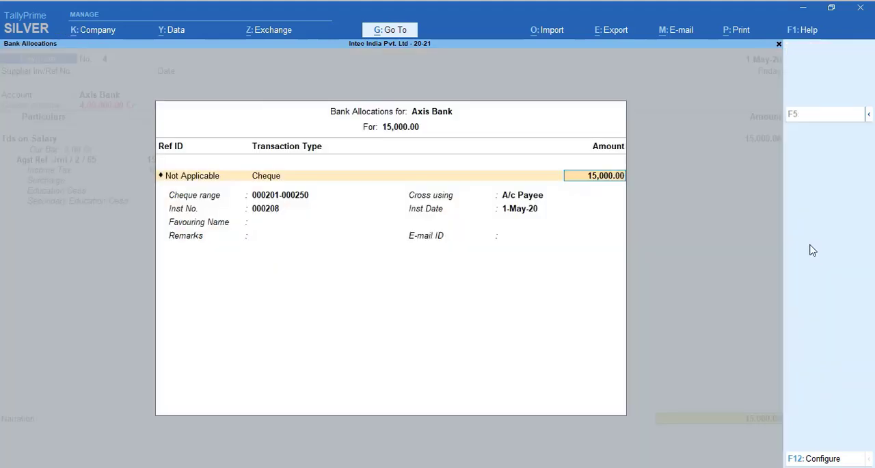
pyautogui.press('Return')
pyautogui.press('Return')
pyautogui.press('Return')
pyautogui.press('Return')
pyautogui.press('Return')
pyautogui.press('Return')
pyautogui.press('Return')
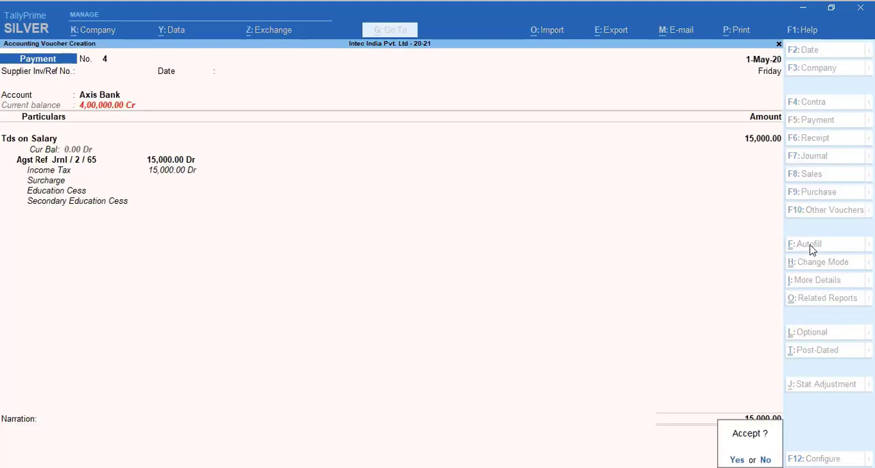
pyautogui.press('Return')
pyautogui.press('Escape')
pyautogui.press('y')
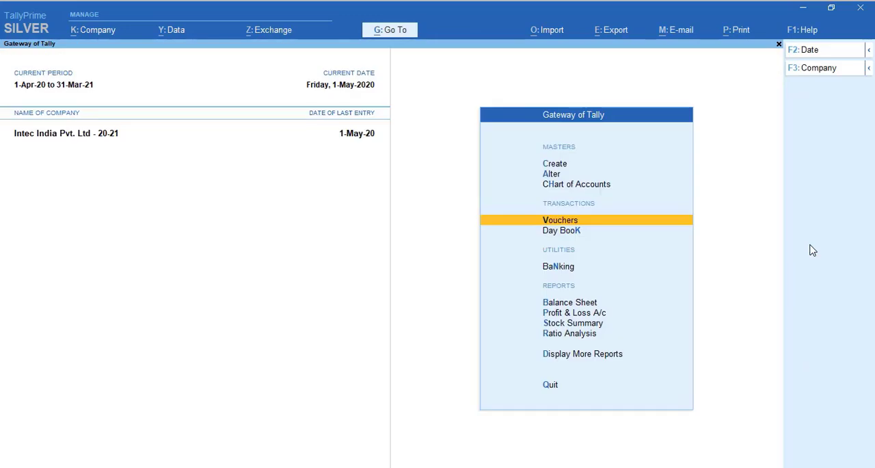
# Step: Open the Form 27Q report among the TDS statutory reports
pyautogui.press('Down')
pyautogui.press('Down')
pyautogui.press('Down')
pyautogui.press('Down')
pyautogui.press('Down')
pyautogui.press('Down')
pyautogui.press('Down')
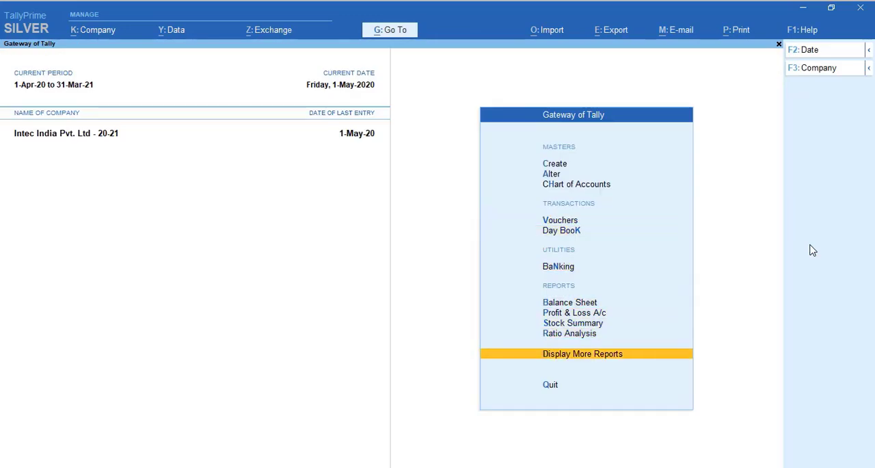
pyautogui.press('Return')
pyautogui.press('Down')
pyautogui.press('Down')
pyautogui.press('Down')
pyautogui.press('Down')
pyautogui.press('Down')
pyautogui.press('Down')
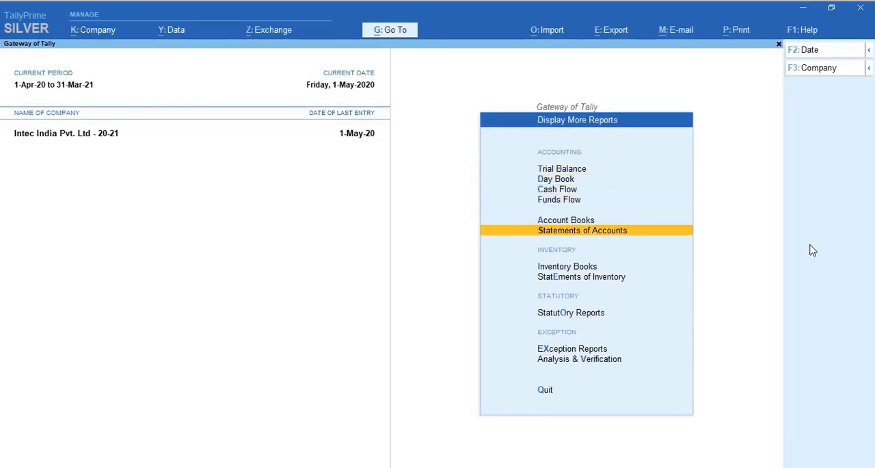
pyautogui.press('Down')
pyautogui.press('Down')
pyautogui.press('Return')
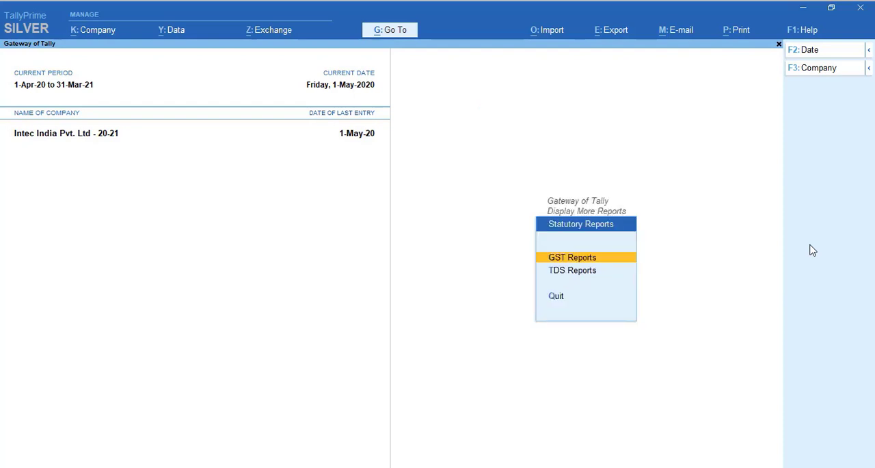
pyautogui.press('Down')
pyautogui.press('Return')
pyautogui.press('Down')
pyautogui.press('Down')
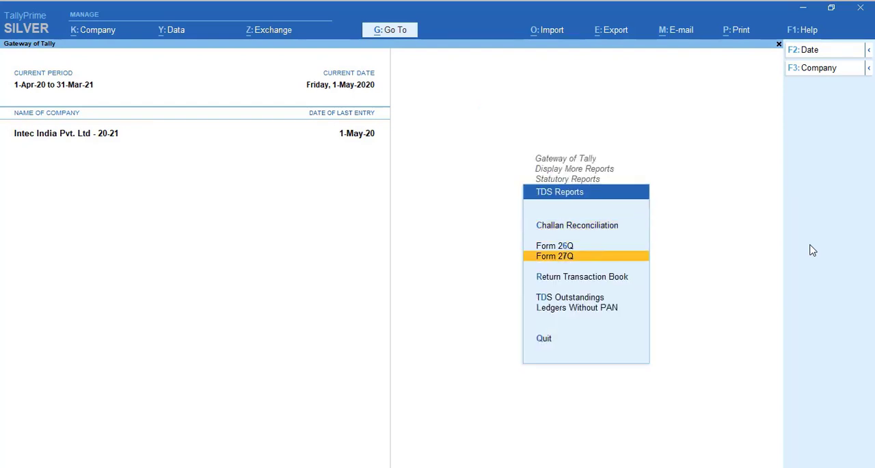
pyautogui.press('Return')
# Step: Examine the party-wise breakdown of Deduction at Normal Rate, including the balance deductible, and close Form 27Q
pyautogui.press('Down')
pyautogui.press('Down')
pyautogui.press('Down')
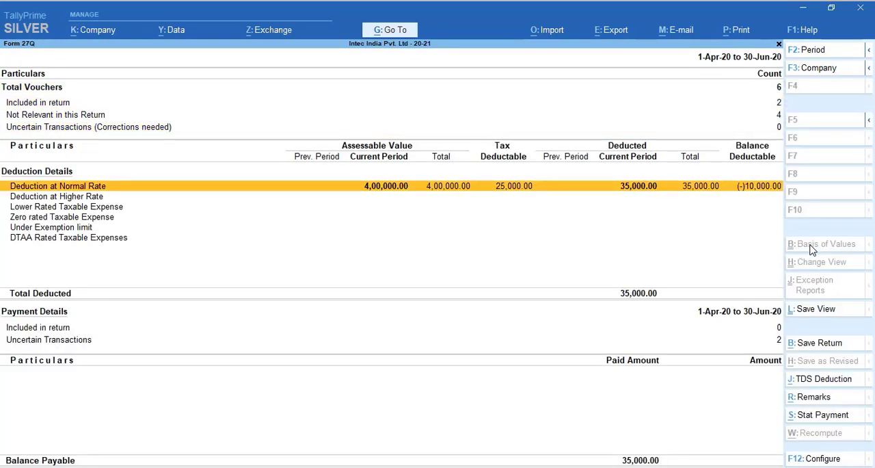
pyautogui.press('Return')
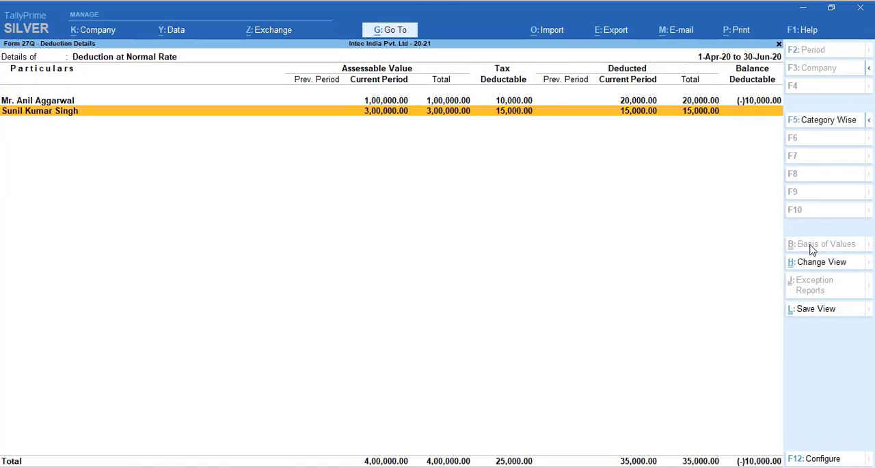
pyautogui.press('Up')
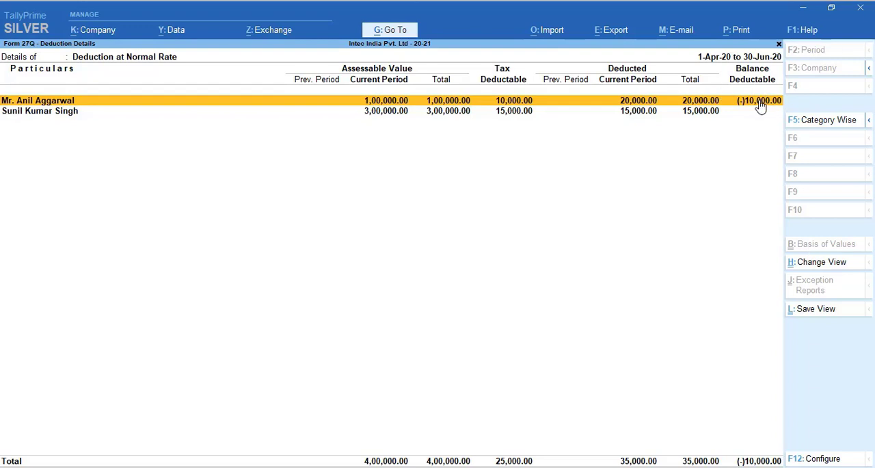
pyautogui.press('Escape')
# Step: Check the Ledgers Without PAN report and return to the Gateway of Tally
pyautogui.press('Escape')
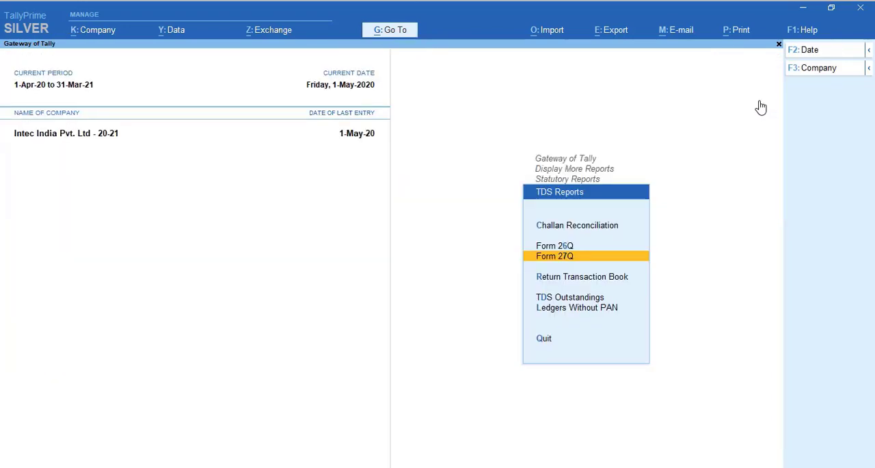
pyautogui.press('Down')
pyautogui.press('Down')
pyautogui.press('Down')
pyautogui.press('Return')
pyautogui.press('Escape')
pyautogui.press('Escape')
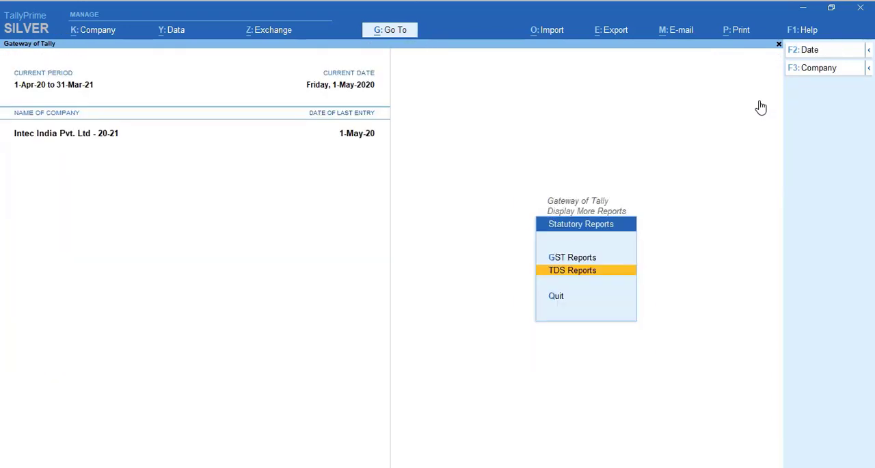
pyautogui.press('Escape')
pyautogui.press('Escape')
pyautogui.press('Escape')
pyautogui.press('Escape')
# Step: Open the ledger of the deductee with the negative balance deductible in Form 27Q for alteration
pyautogui.press('Down')
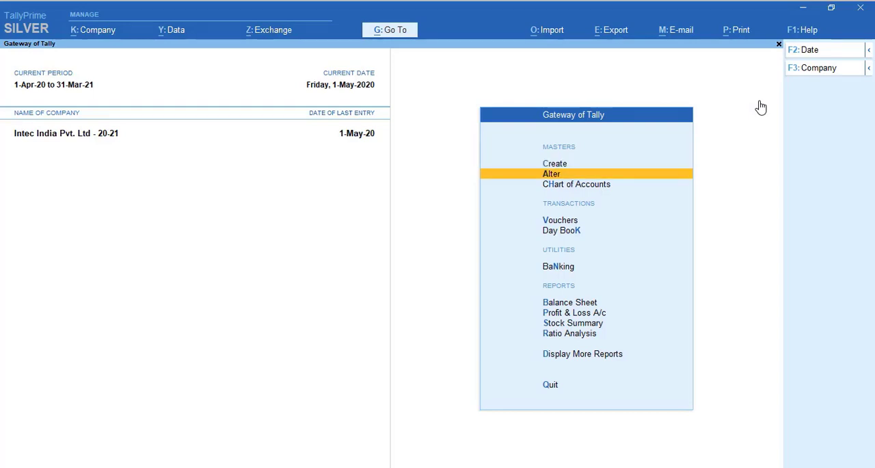
pyautogui.press('Return')
pyautogui.press('Down')
pyautogui.press('Return')
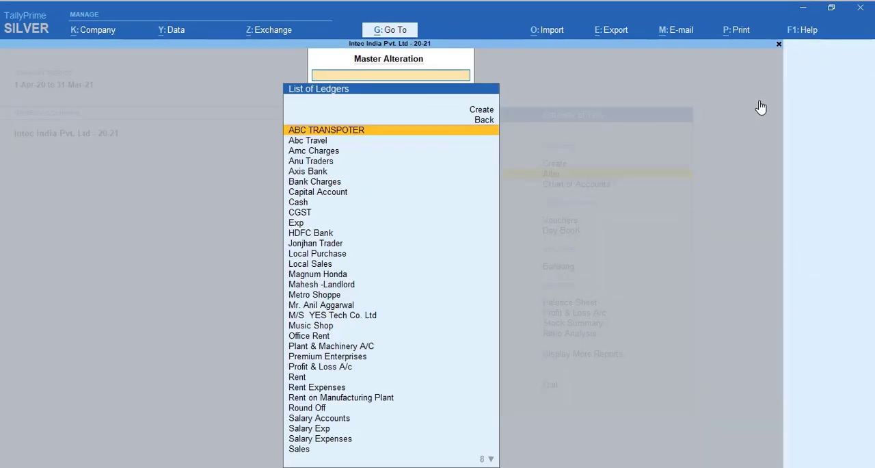
pyautogui.write('s')
pyautogui.press('BackSpace')
pyautogui.press('Down')
pyautogui.press('Down')
pyautogui.press('Down')
pyautogui.press('Down')
pyautogui.press('Down')
pyautogui.press('Down')
pyautogui.press('Down')
pyautogui.press('Down')
pyautogui.press('Down')
pyautogui.press('Down')
pyautogui.press('Down')
pyautogui.press('Down')
pyautogui.press('Down')
pyautogui.press('Down')
pyautogui.press('Down')
pyautogui.press('Down')
pyautogui.press('Down')
pyautogui.press('Down')
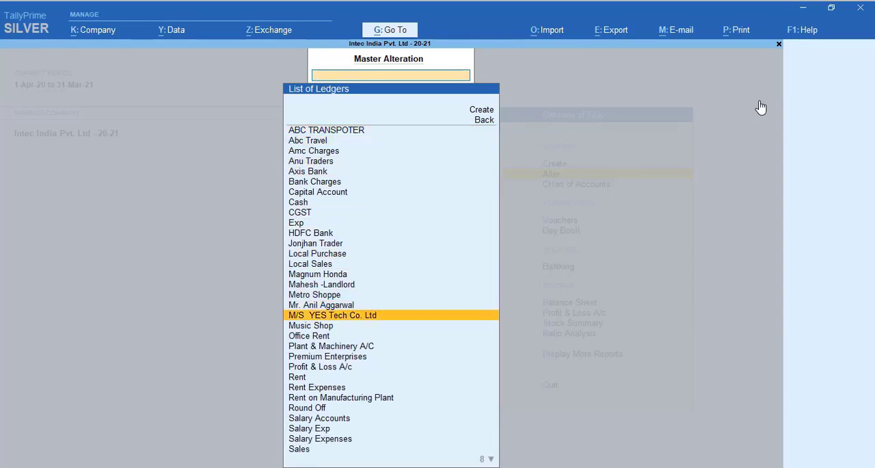
pyautogui.press('Down')
pyautogui.press('Down')
pyautogui.press('Down')
pyautogui.press('Up')
pyautogui.press('Up')
pyautogui.press('Up')
pyautogui.press('Up')
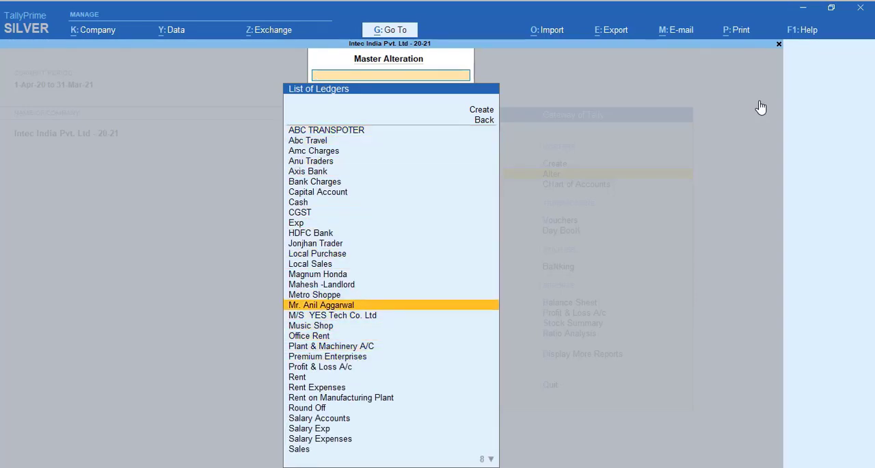
pyautogui.press('Return')
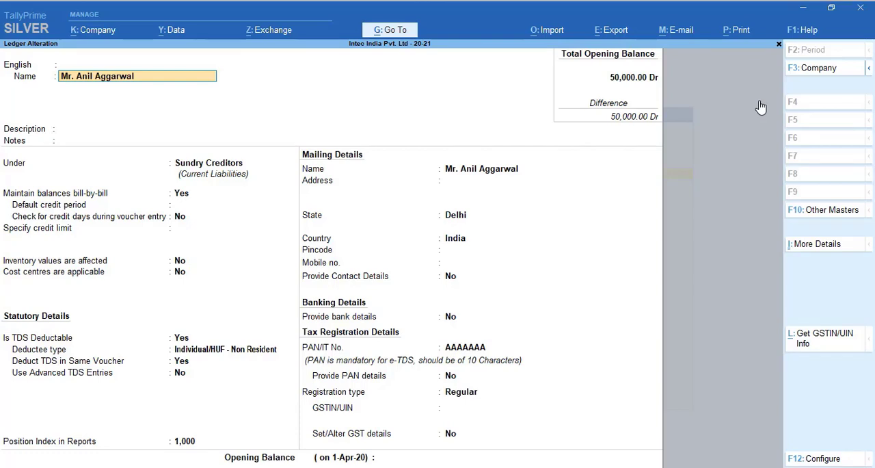
# Step: Clear the deductee ledger's PAN/IT number, save the ledger, and leave master alteration
pyautogui.click(477, 349)
pyautogui.press('BackSpace')
pyautogui.press('Return')
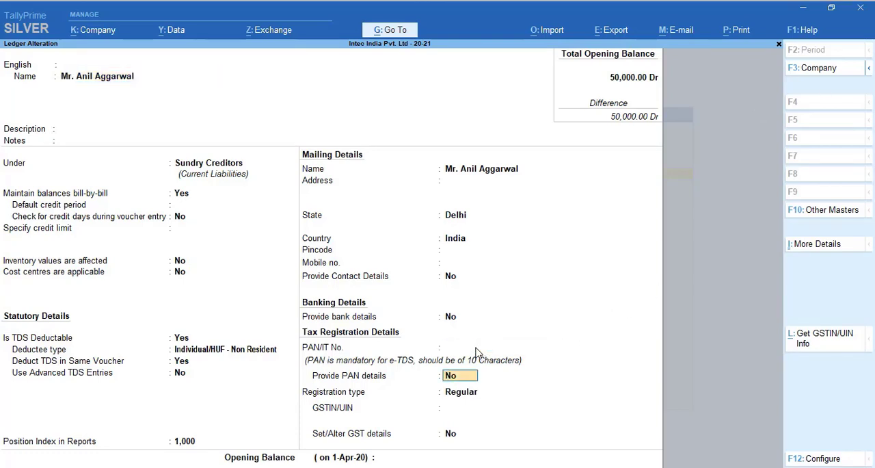
pyautogui.hotkey('ctrl', 'a')
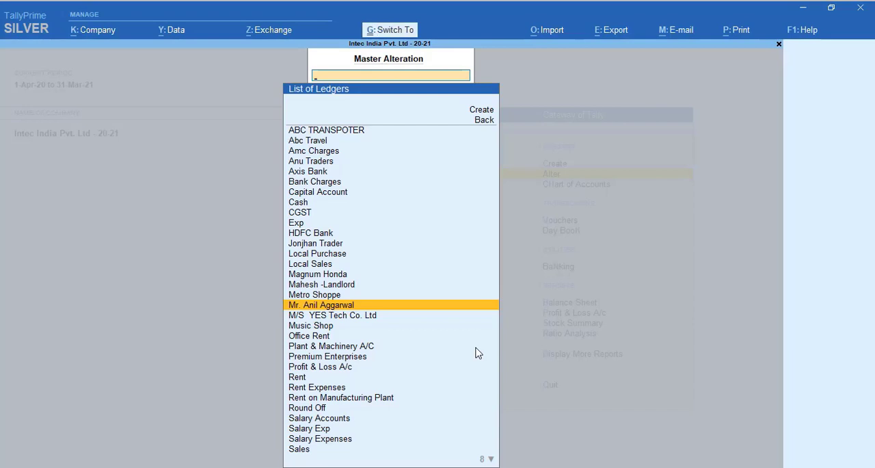
pyautogui.press('Escape')
pyautogui.press('Escape')
# Step: Reopen Form 27Q from the TDS reports to check the effect of the ledger change
pyautogui.press('Up')
pyautogui.press('Up')
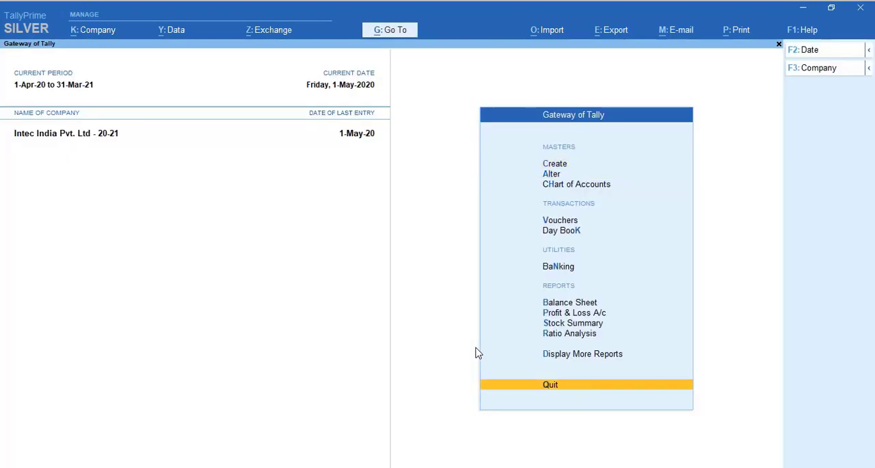
pyautogui.press('Up')
pyautogui.press('Return')
pyautogui.press('Up')
pyautogui.press('Up')
pyautogui.press('Up')
pyautogui.press('Up')
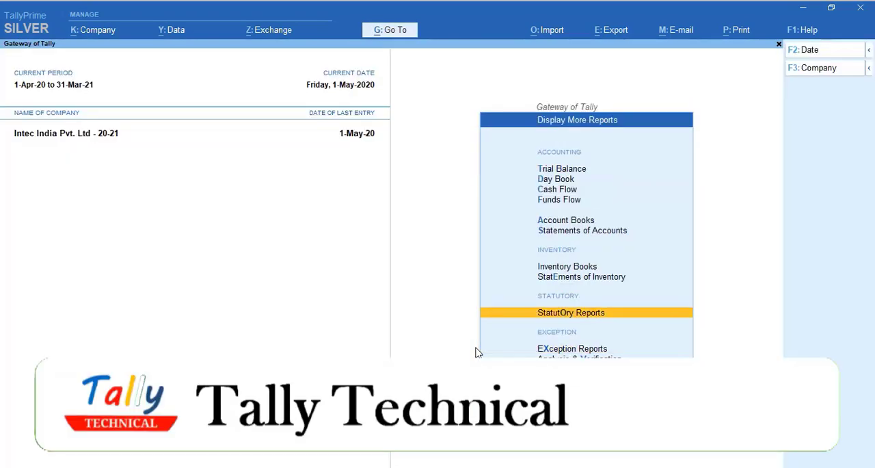
pyautogui.press('Return')
pyautogui.press('Down')
pyautogui.press('Return')
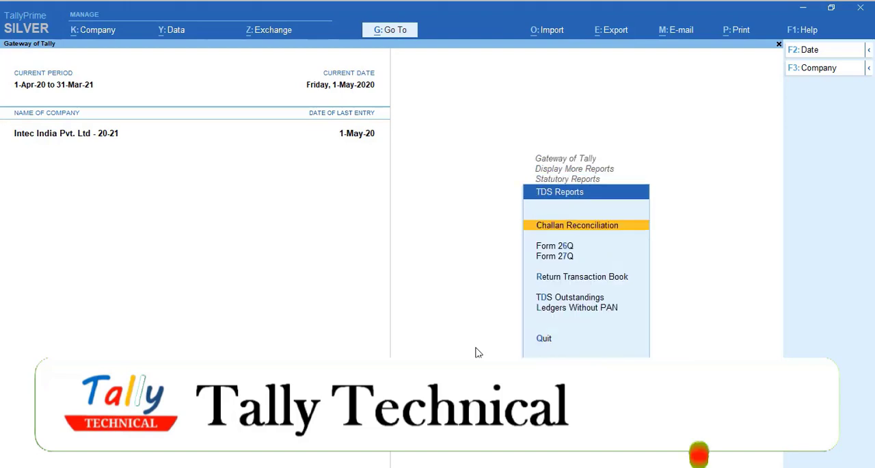
pyautogui.press('Down')
# Step: Review which parties remain under Deduction at Normal Rate, and return to the Gateway of Tally
pyautogui.press('Down')
pyautogui.press('Return')
pyautogui.press('Down')
pyautogui.press('Down')
pyautogui.press('Down')
pyautogui.press('Down')
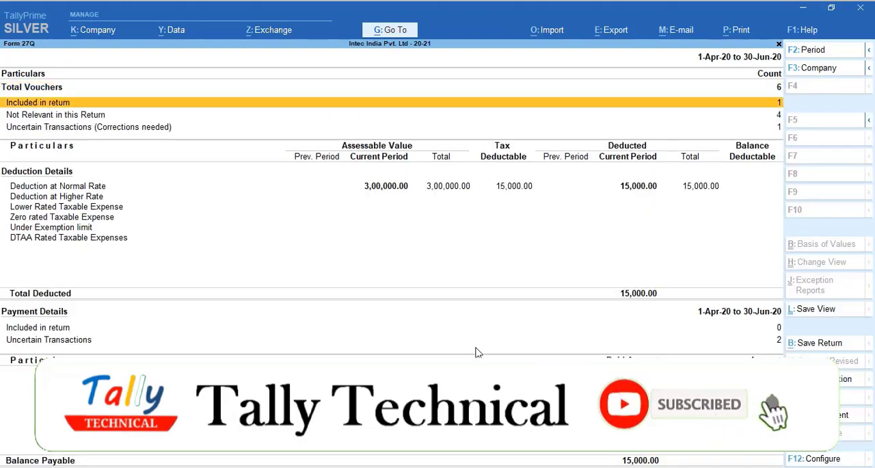
pyautogui.press('Up')
pyautogui.press('Return')
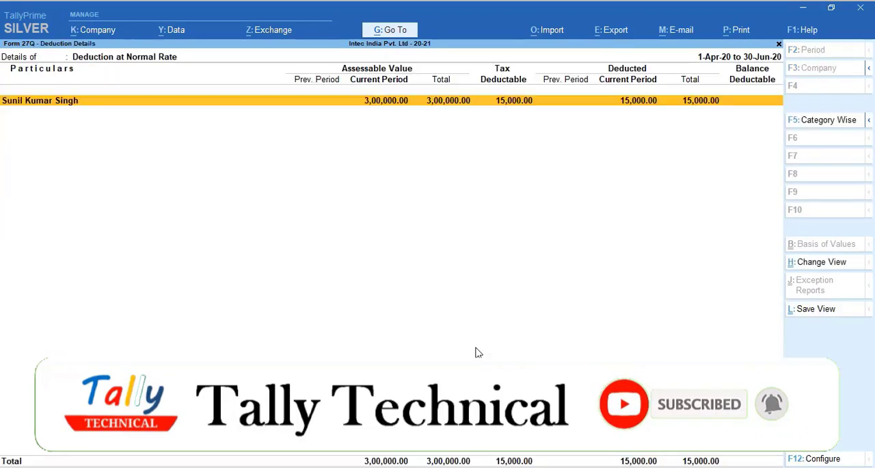
pyautogui.press('Escape')
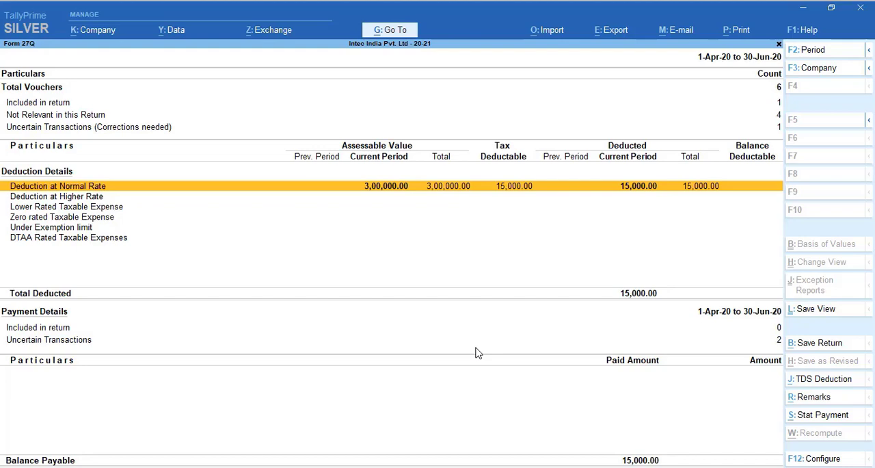
pyautogui.press('Escape')
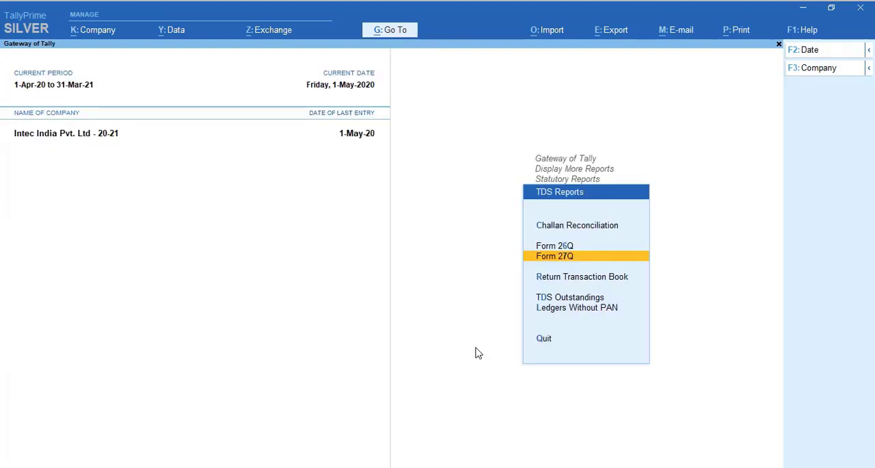
pyautogui.press('Escape')
pyautogui.press('Escape')
pyautogui.press('Escape')
pyautogui.press('Escape')
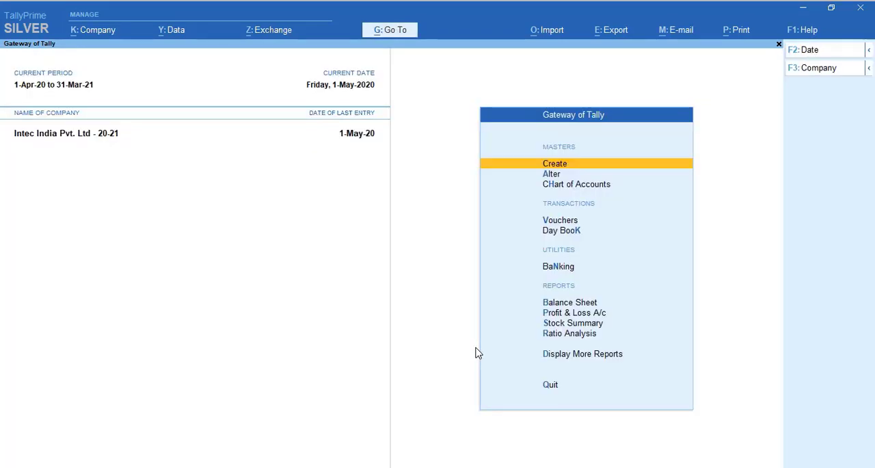